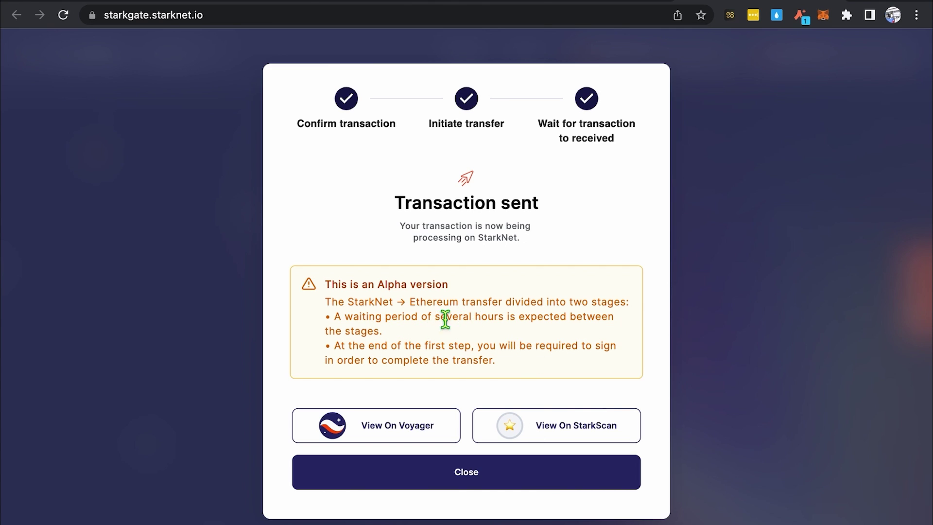
Step: Highlight StarkGate's several-hours warning and signing note, then close the transaction-sent notice
{"action": "left_click_drag", "start_coordinate": [435, 316], "coordinate": [503, 320]}
{"action": "left_click", "coordinate": [395, 349]}
{"action": "left_click_drag", "start_coordinate": [493, 358], "coordinate": [419, 360]}
{"action": "left_click", "coordinate": [546, 340]}
{"action": "left_click", "coordinate": [464, 486]}
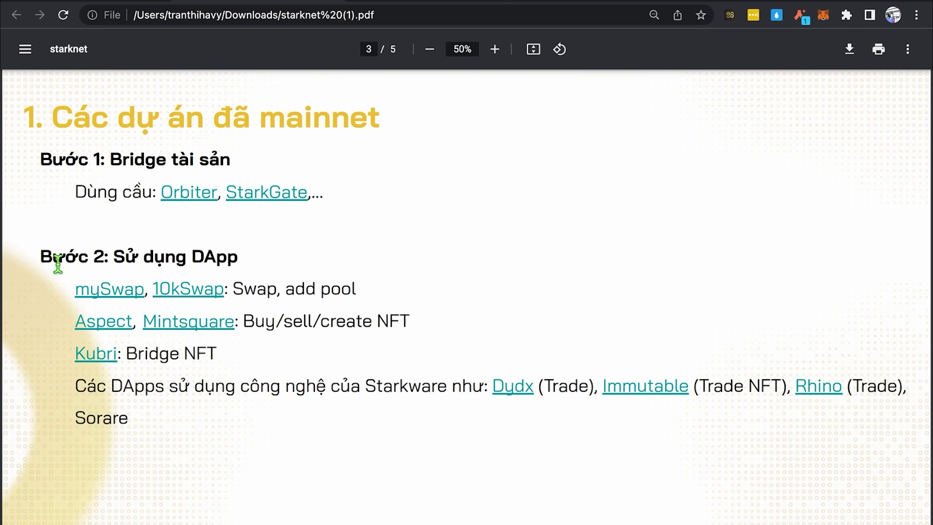
Step: Highlight the guide's Bước 2 heading and Swap/add pool text, then follow the mySwap link
{"action": "left_click_drag", "start_coordinate": [55, 260], "coordinate": [250, 258]}
{"action": "left_click", "coordinate": [269, 262]}
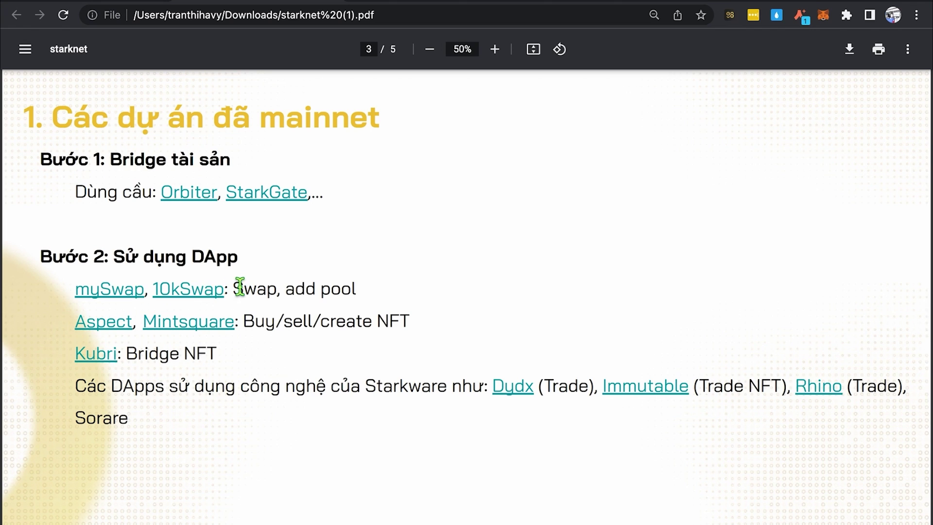
{"action": "left_click_drag", "start_coordinate": [234, 287], "coordinate": [358, 288]}
{"action": "left_click", "coordinate": [394, 294]}
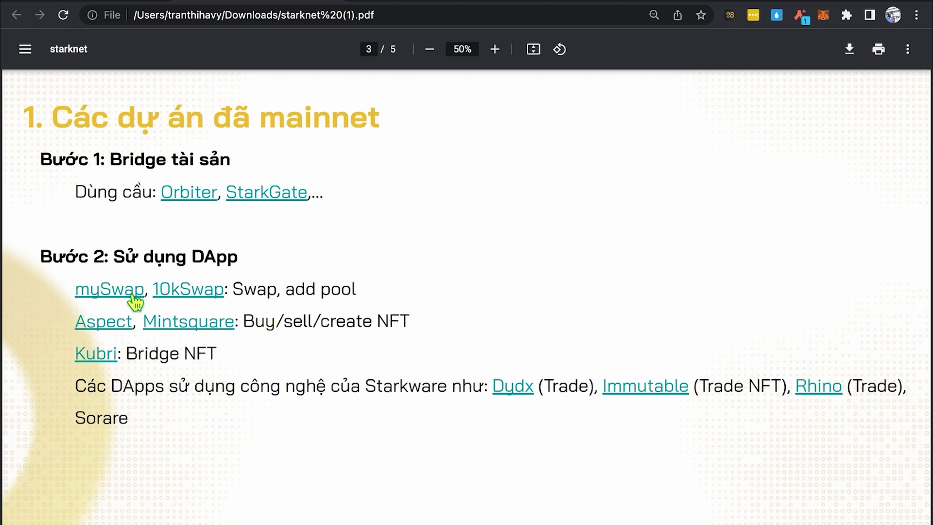
{"action": "left_click", "coordinate": [664, 2]}
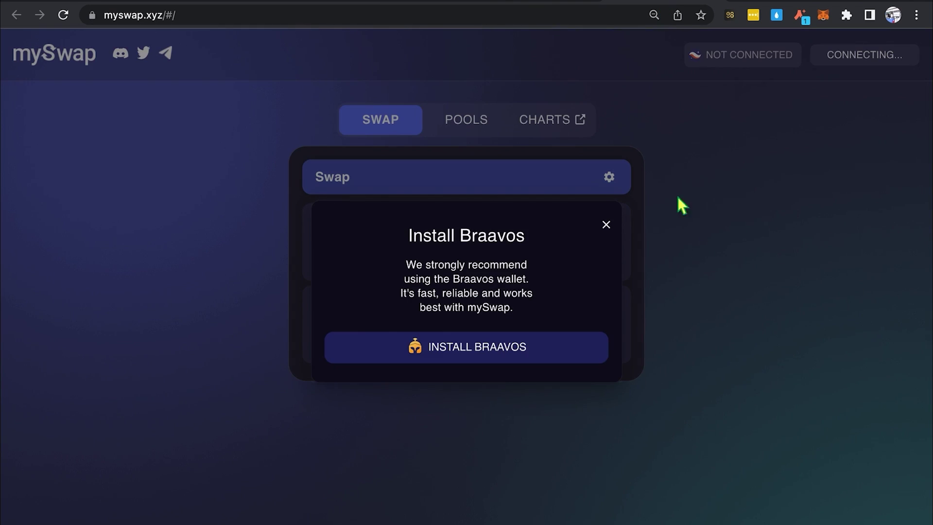
Step: Dismiss the Braavos prompt and mainnet disclaimer, and choose ETH to USDC as the swap pair
{"action": "left_click", "coordinate": [606, 225]}
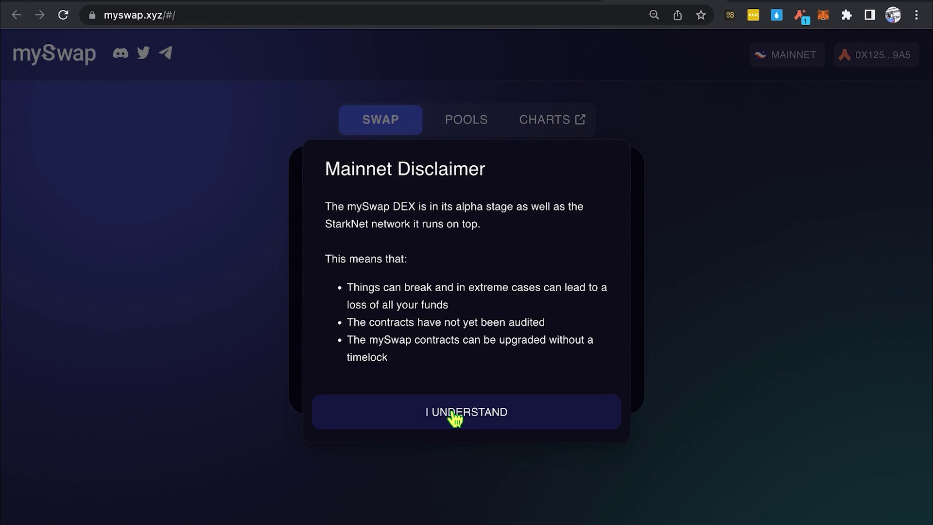
{"action": "left_click", "coordinate": [428, 413]}
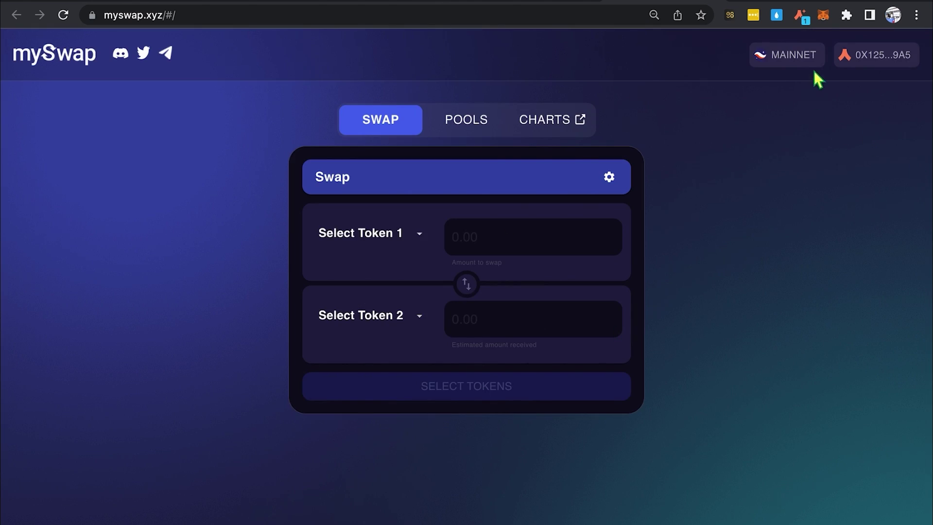
{"action": "left_click", "coordinate": [369, 233]}
{"action": "left_click", "coordinate": [378, 275]}
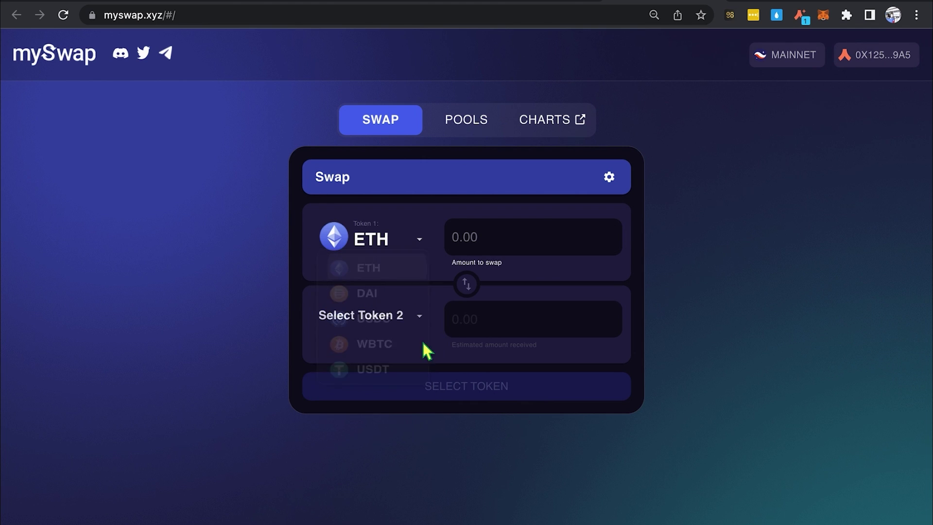
{"action": "left_click", "coordinate": [367, 313]}
{"action": "left_click", "coordinate": [381, 382]}
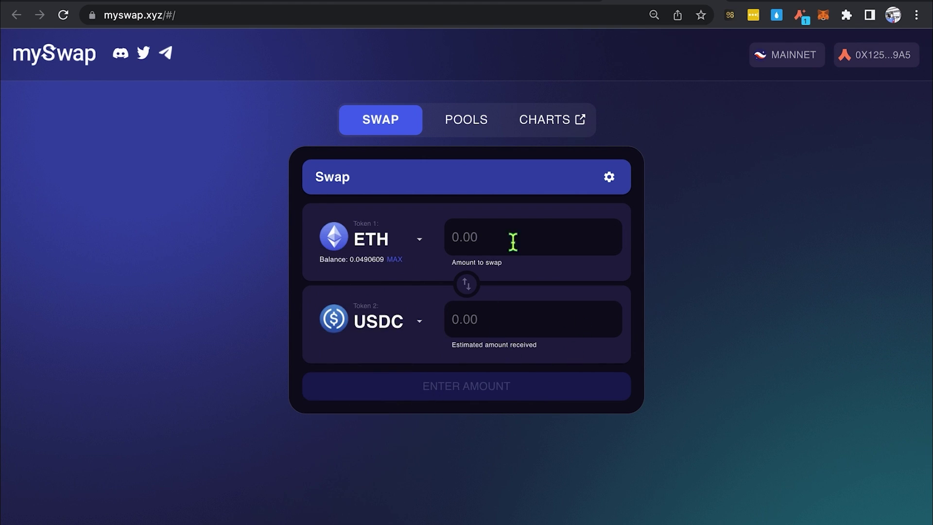
Step: Swap 0.01 ETH for USDC, approve it in Argent X, and add USDC to the wallet
{"action": "left_click", "coordinate": [460, 326]}
{"action": "type", "text": "10"}
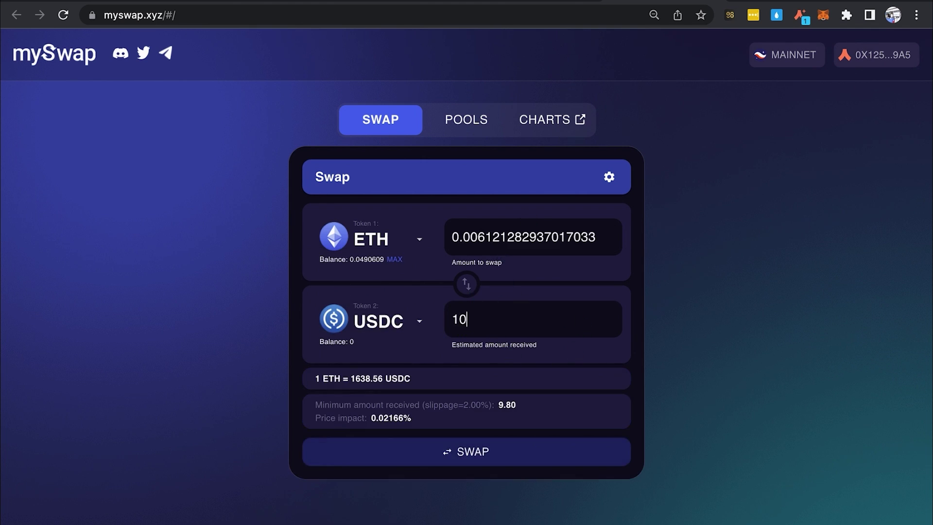
{"action": "left_click", "coordinate": [497, 236]}
{"action": "type", "text": "0.0"}
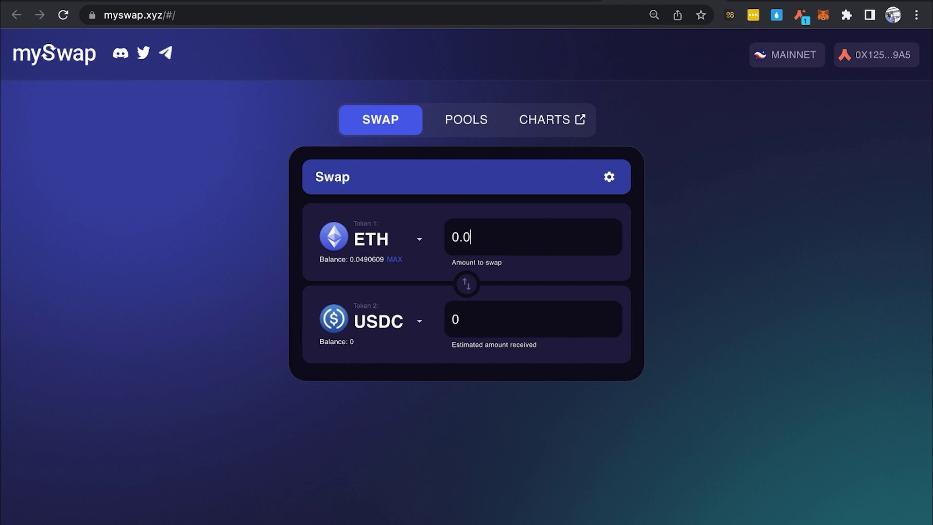
{"action": "type", "text": "1"}
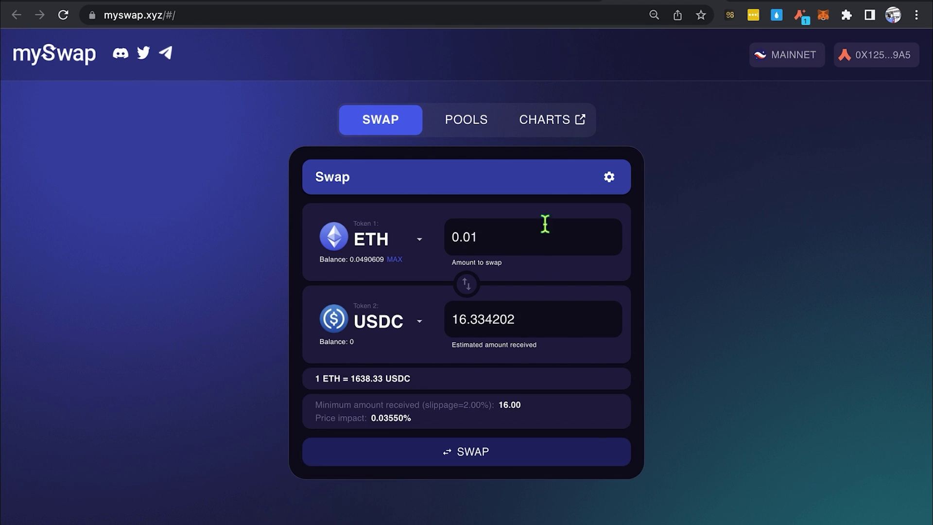
{"action": "left_click", "coordinate": [504, 458]}
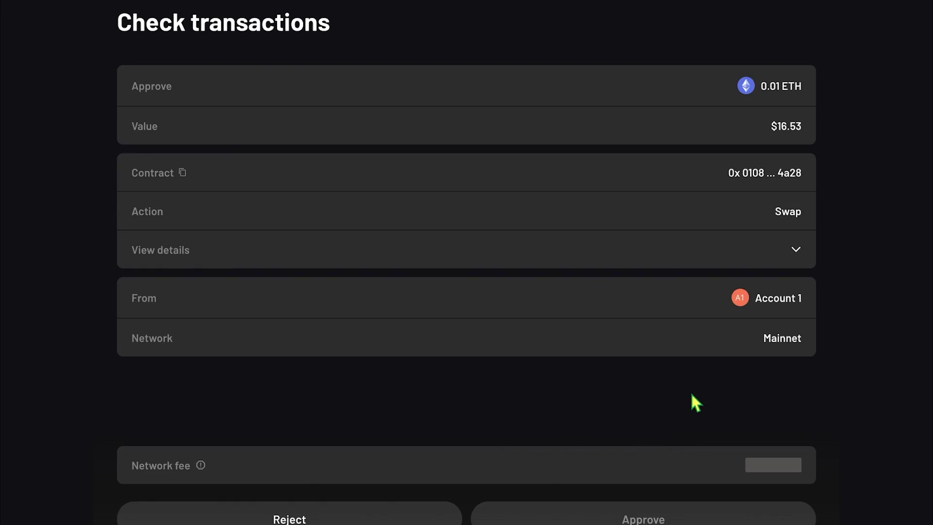
{"action": "left_click", "coordinate": [674, 521]}
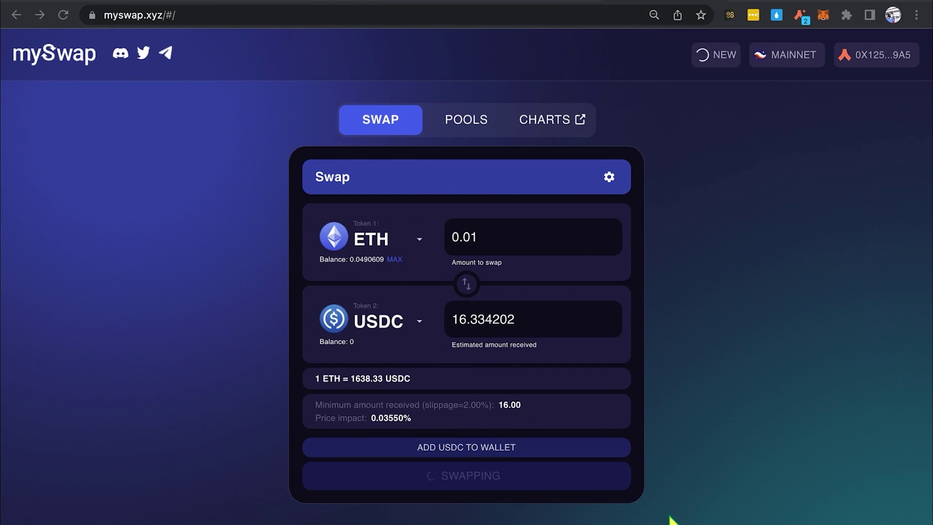
{"action": "left_click", "coordinate": [510, 442]}
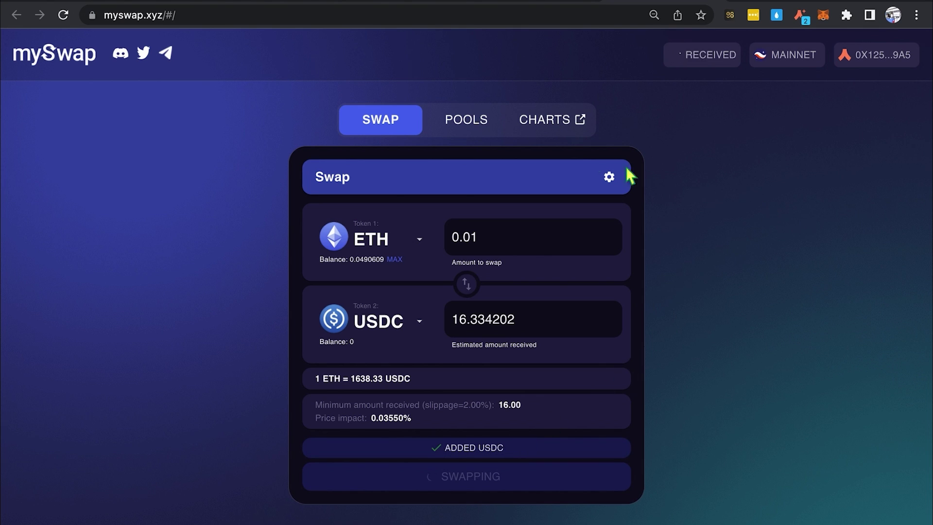
{"action": "left_click", "coordinate": [456, 131]}
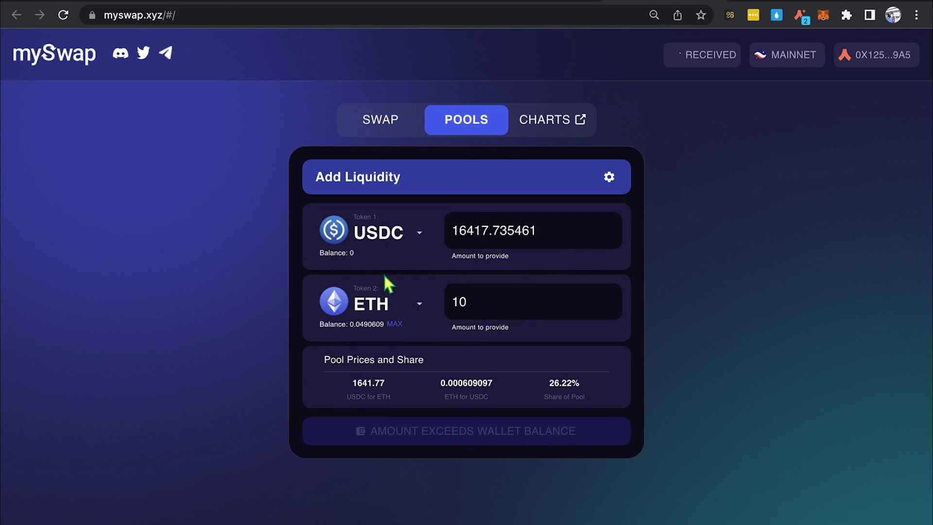
Step: Enter 16 USDC in mySwap's Add Liquidity form, then go to the 10KSwap page
{"action": "double_click", "coordinate": [513, 231]}
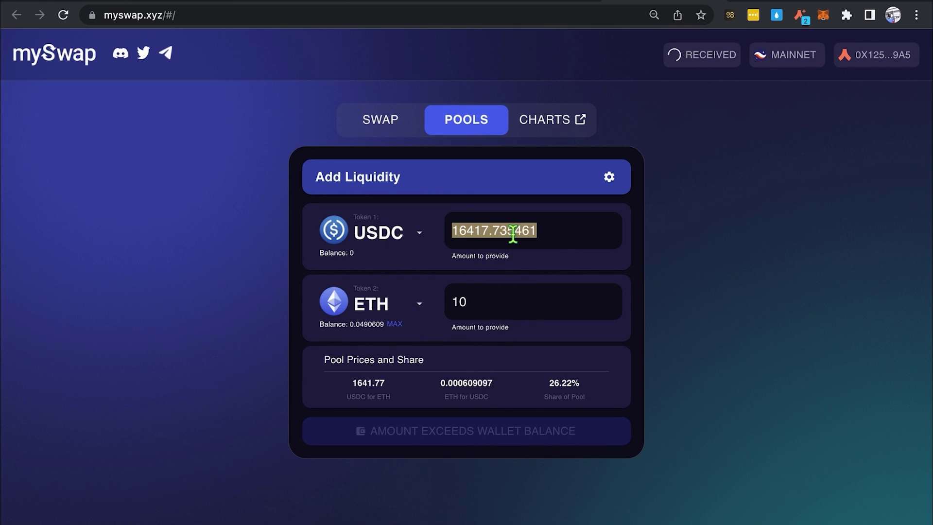
{"action": "type", "text": "16"}
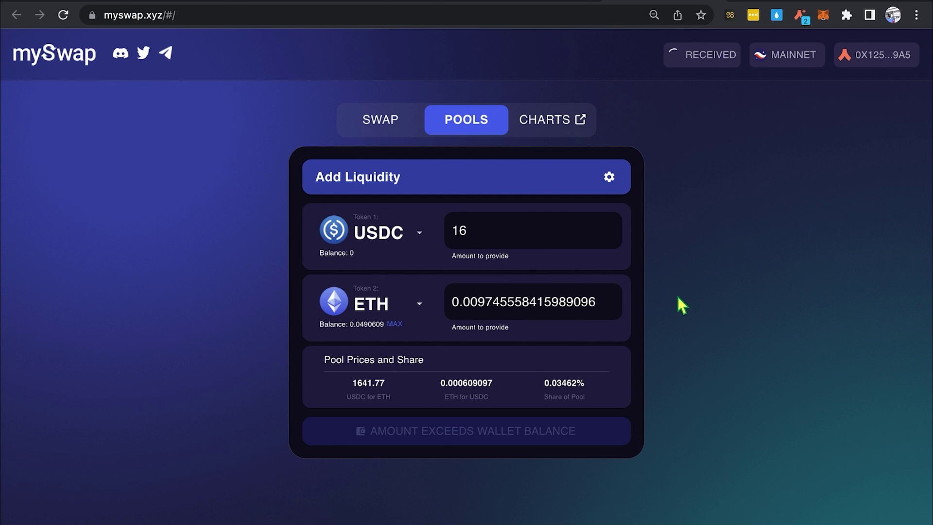
{"action": "left_click", "coordinate": [738, 2]}
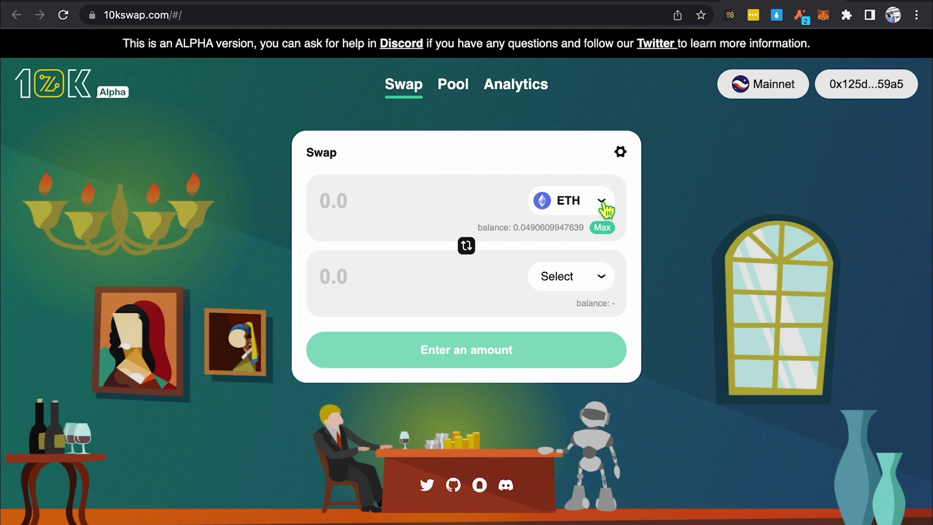
Step: Swap 0.01 ETH for USDC on 10KSwap, approving it in the wallet, and close the submitted notice
{"action": "left_click", "coordinate": [547, 286]}
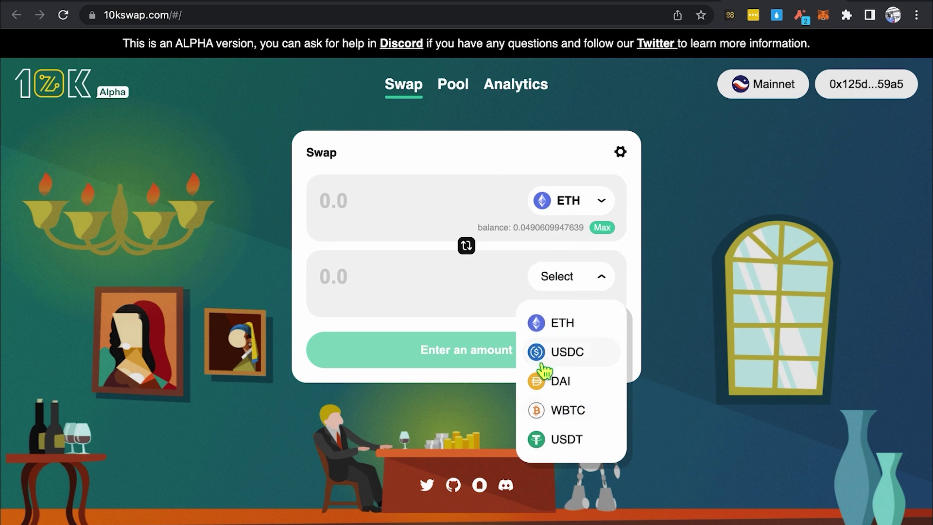
{"action": "left_click", "coordinate": [540, 354]}
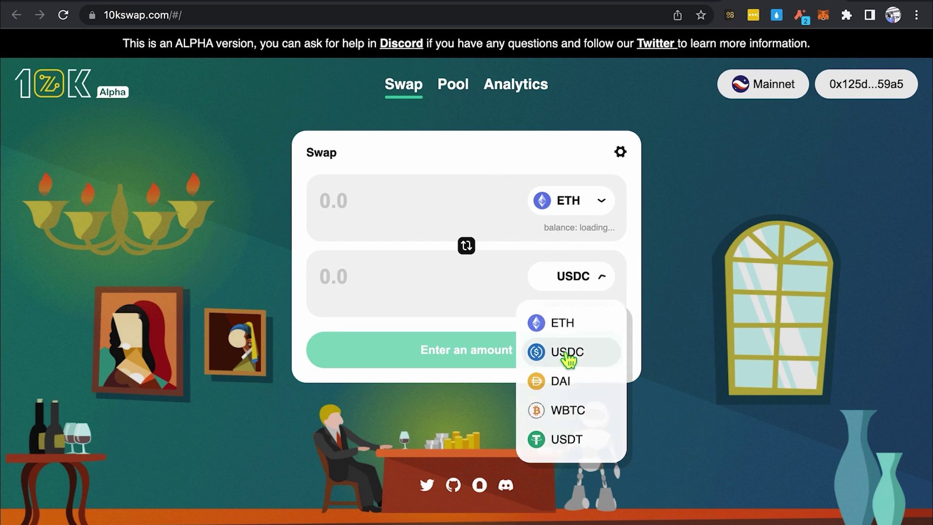
{"action": "left_click", "coordinate": [421, 213]}
{"action": "type", "text": "0.001"}
{"action": "key", "text": "BackSpace"}
{"action": "key", "text": "BackSpace"}
{"action": "type", "text": "1"}
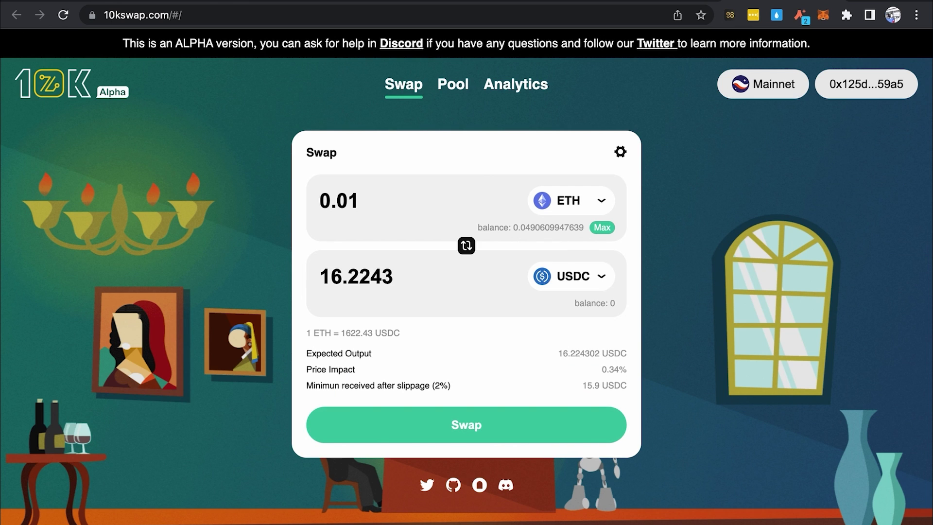
{"action": "left_click", "coordinate": [497, 427]}
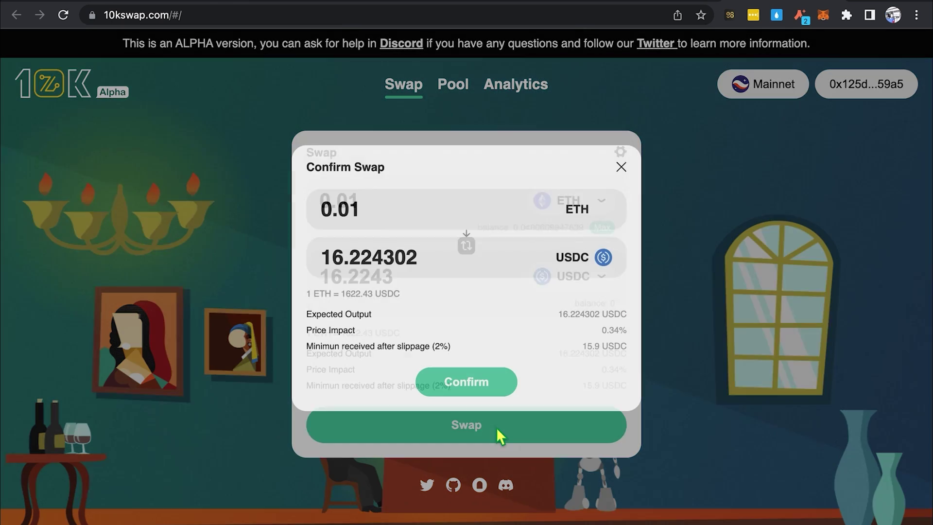
{"action": "left_click", "coordinate": [477, 383]}
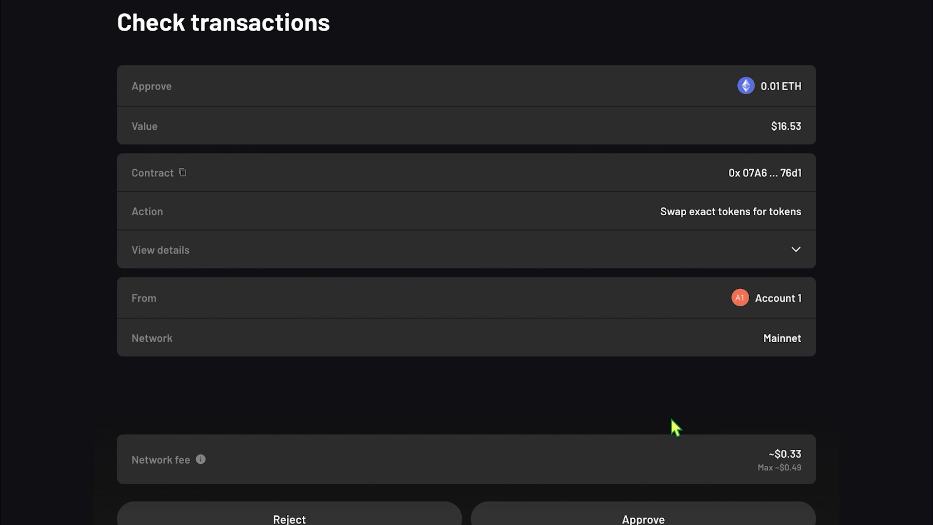
{"action": "left_click", "coordinate": [670, 520]}
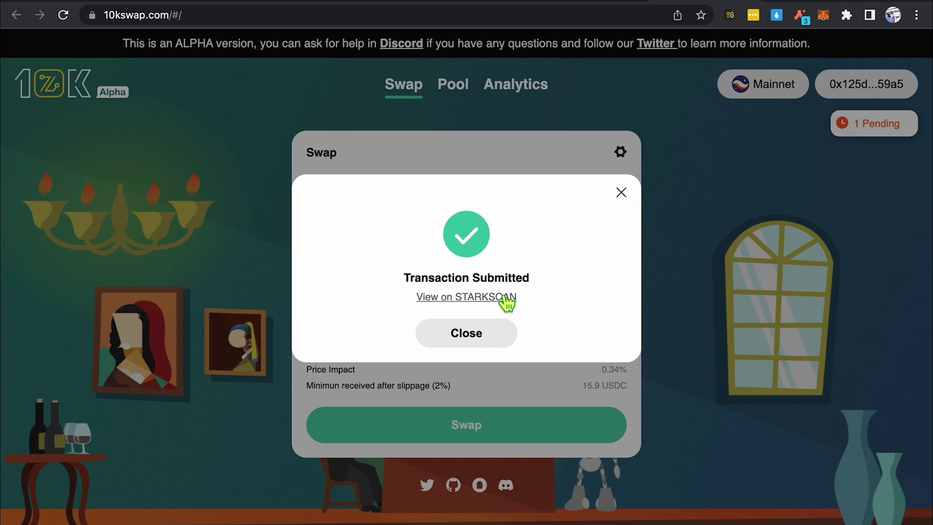
{"action": "left_click", "coordinate": [494, 334]}
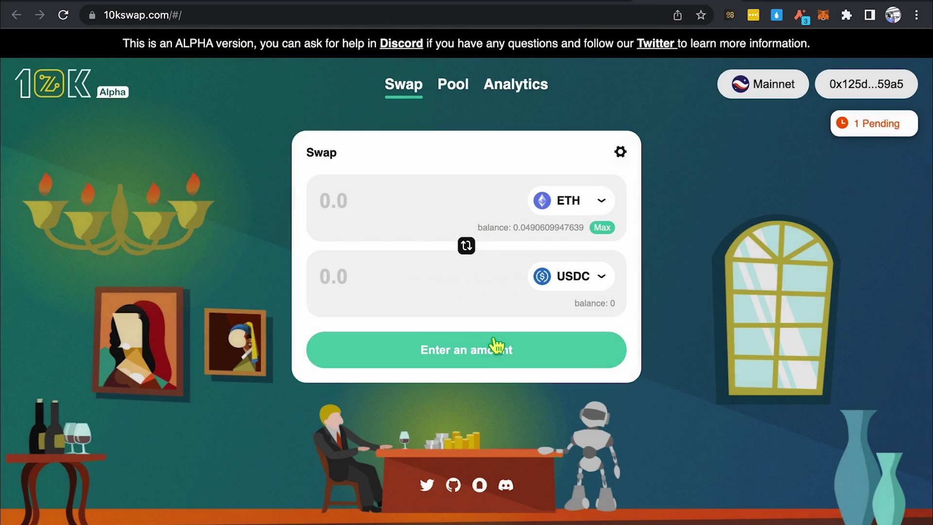
Step: Check the pending transaction in the wallet, then open the Pools overview
{"action": "left_click", "coordinate": [798, 19]}
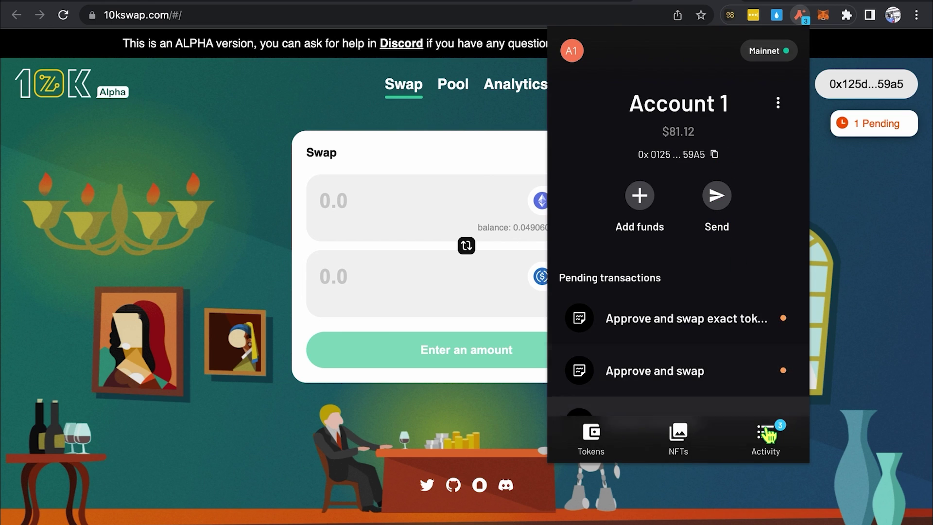
{"action": "scroll", "coordinate": [771, 358], "scroll_direction": "down", "scroll_amount": 3}
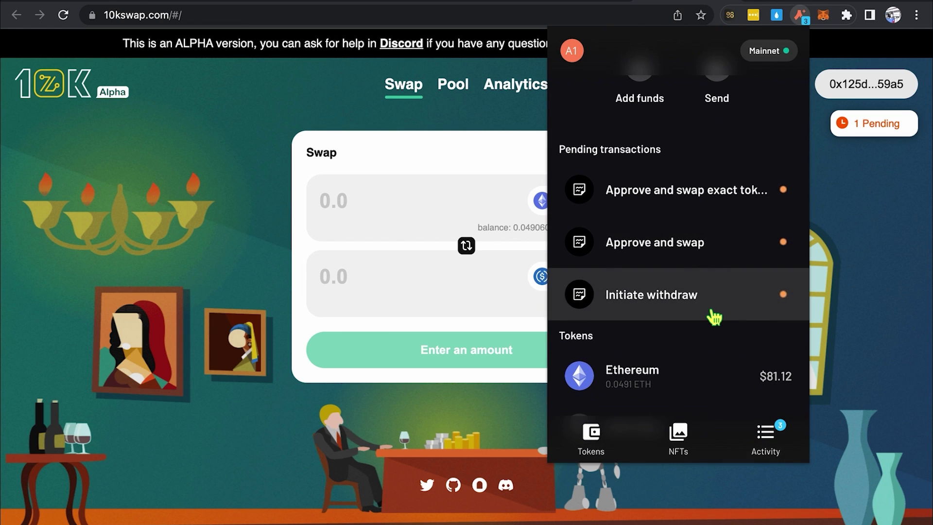
{"action": "scroll", "coordinate": [712, 309], "scroll_direction": "up", "scroll_amount": 3}
{"action": "left_click", "coordinate": [413, 153]}
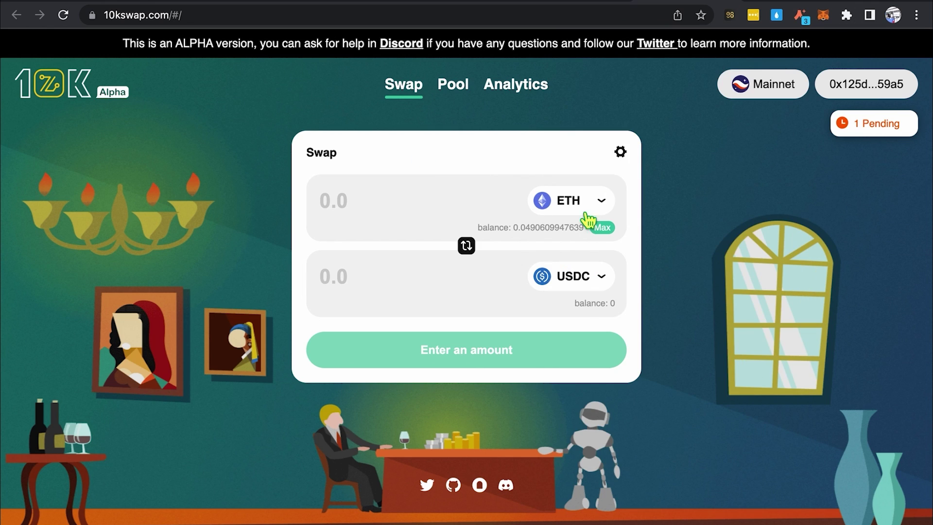
{"action": "left_click", "coordinate": [454, 86]}
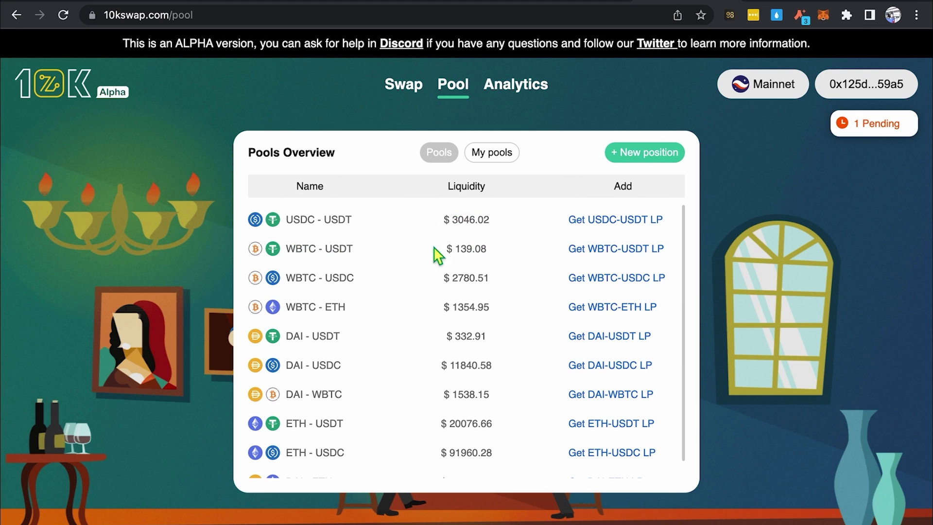
Step: Try adding 10 USDC of liquidity to the ETH-USDC pool, then close the dialog
{"action": "scroll", "coordinate": [291, 359], "scroll_direction": "down", "scroll_amount": 1}
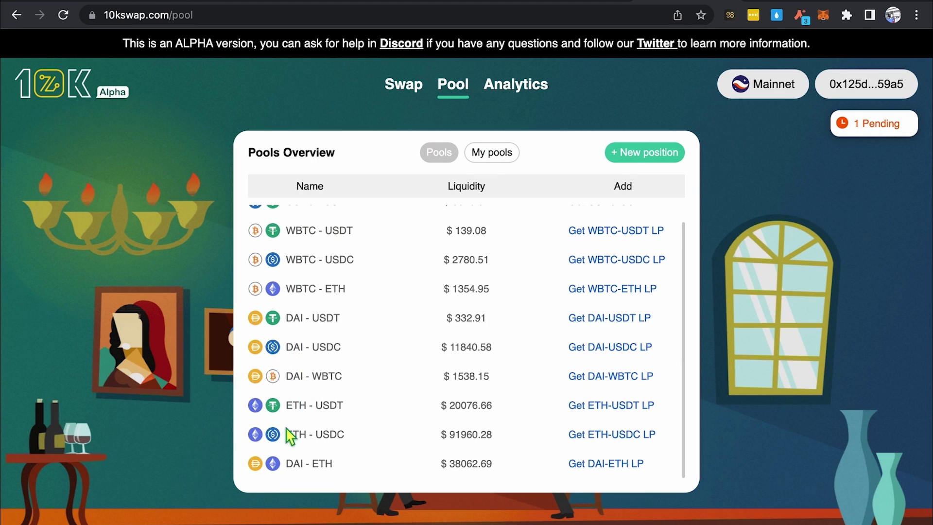
{"action": "left_click_drag", "start_coordinate": [286, 429], "coordinate": [336, 430]}
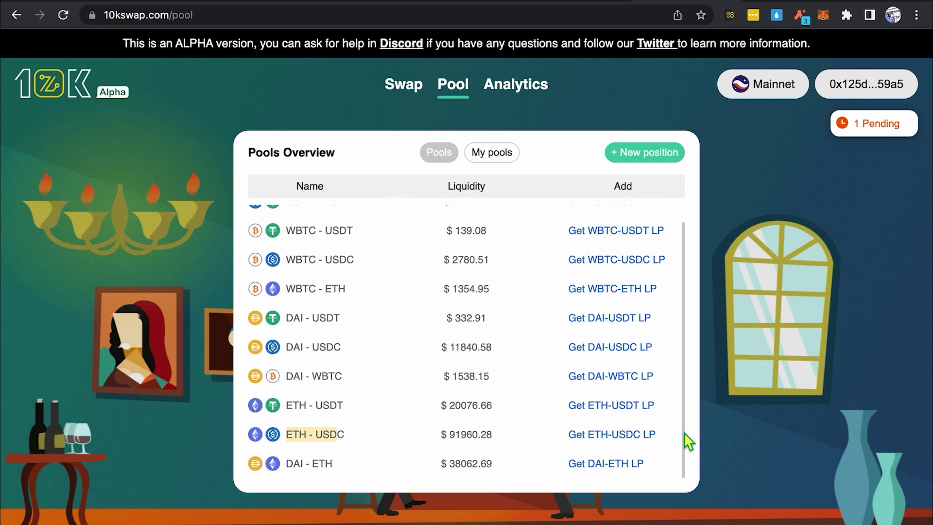
{"action": "left_click", "coordinate": [625, 437]}
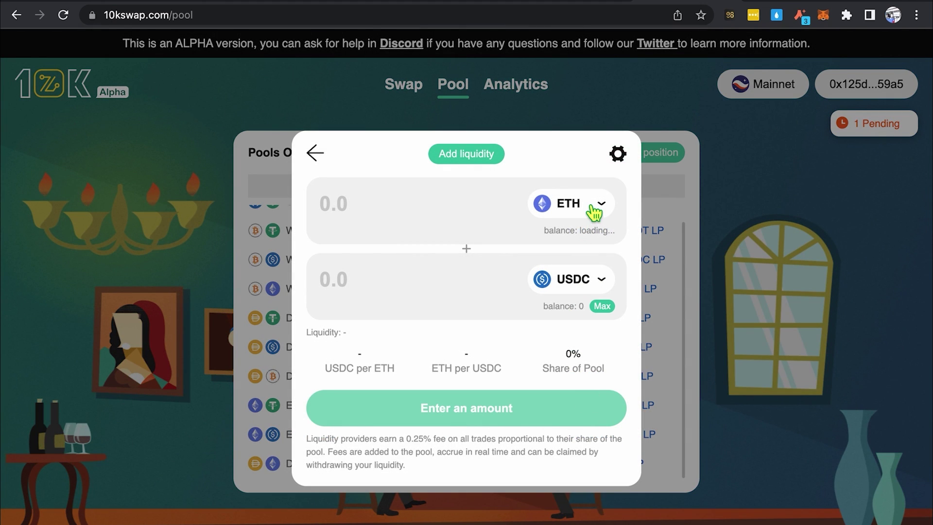
{"action": "left_click", "coordinate": [602, 306]}
{"action": "type", "text": "10"}
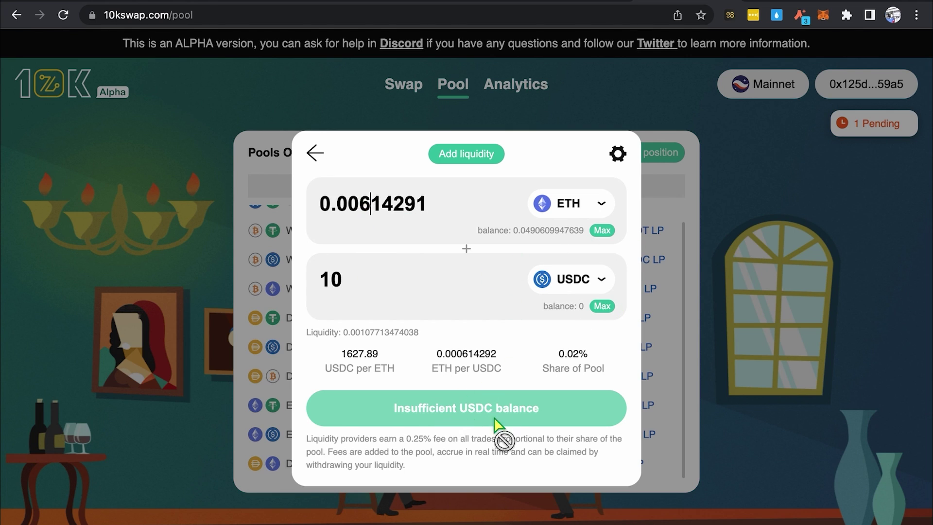
{"action": "left_click", "coordinate": [732, 281]}
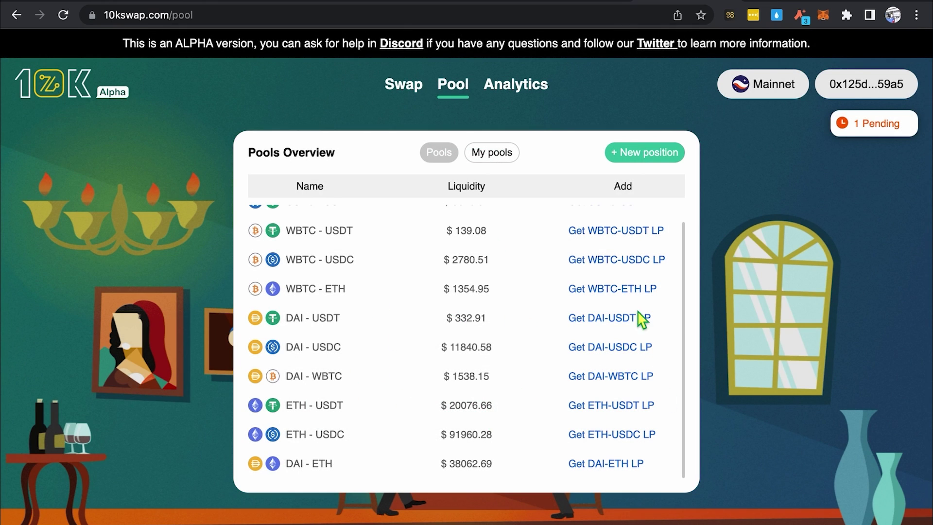
Step: View the still-pending swap transaction in the account details and close them
{"action": "scroll", "coordinate": [446, 314], "scroll_direction": "up", "scroll_amount": 1}
{"action": "left_click", "coordinate": [879, 127]}
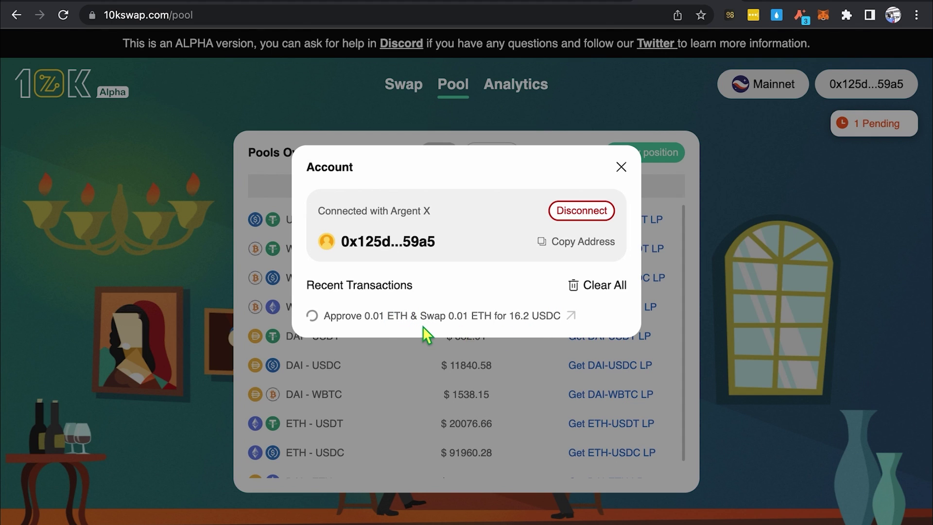
{"action": "left_click", "coordinate": [831, 263]}
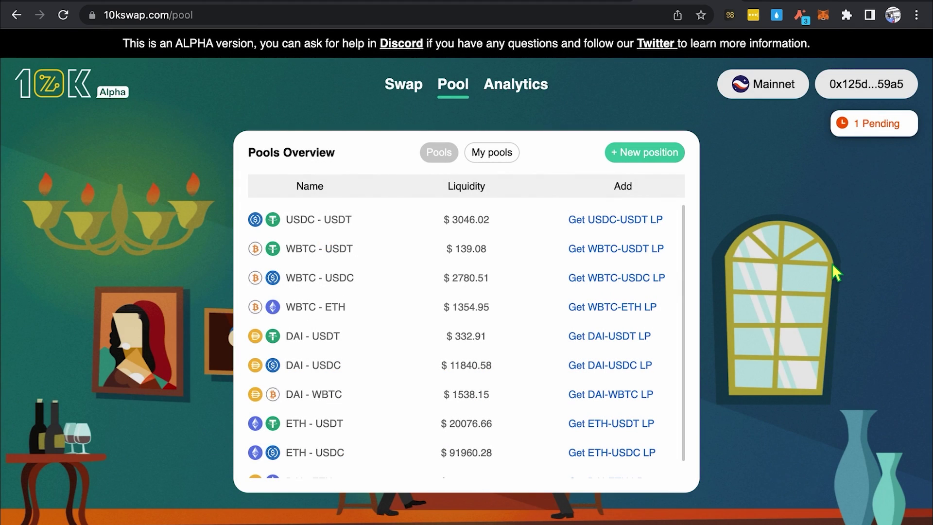
Step: Check mySwap's transaction history for the received swap, then open Aspect from the guide's NFT line
{"action": "left_click", "coordinate": [580, 1]}
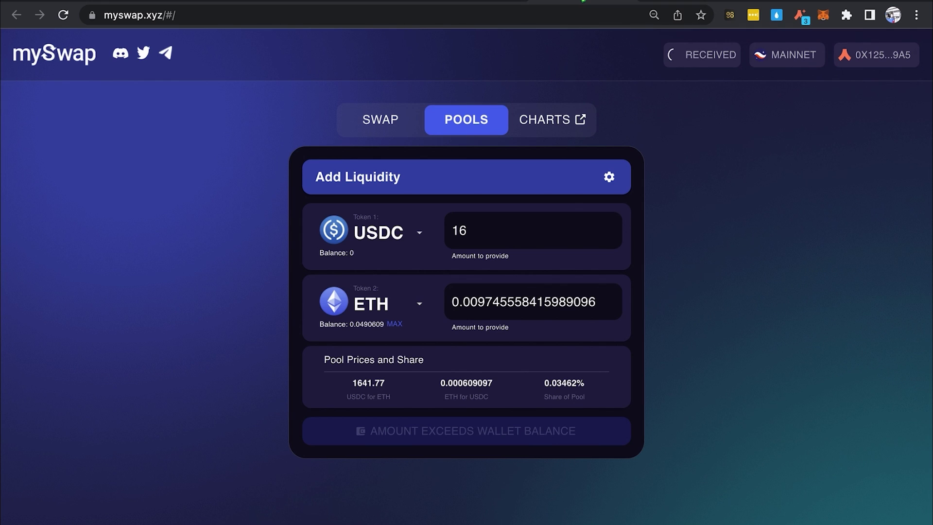
{"action": "left_click", "coordinate": [702, 59]}
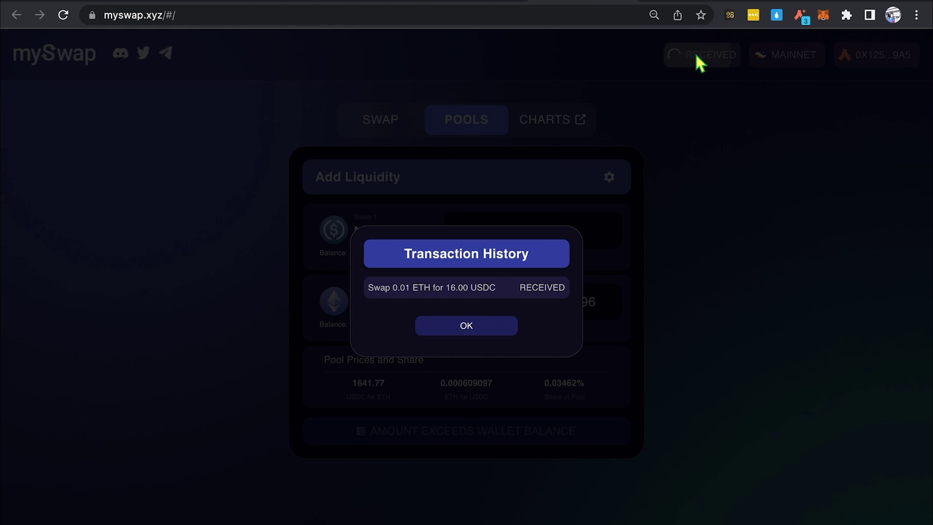
{"action": "left_click", "coordinate": [684, 128]}
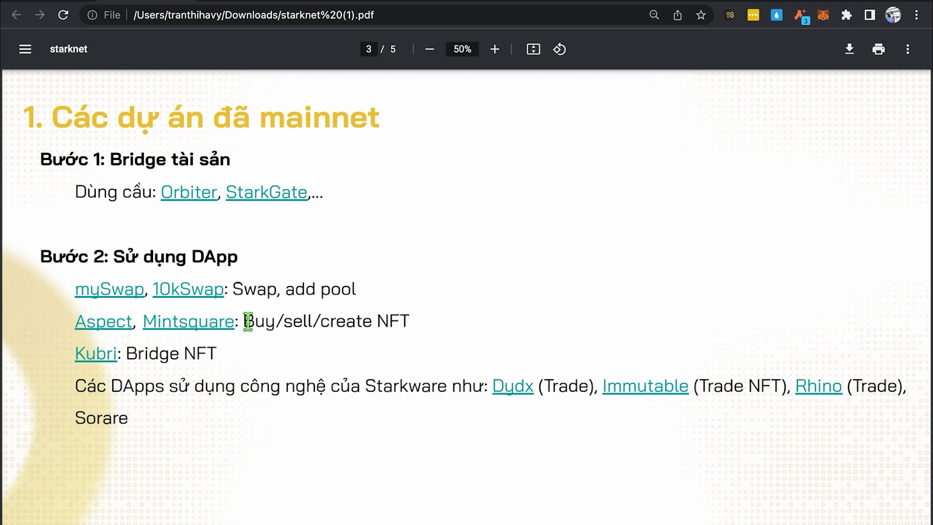
{"action": "left_click_drag", "start_coordinate": [248, 322], "coordinate": [413, 321]}
{"action": "left_click", "coordinate": [275, 339]}
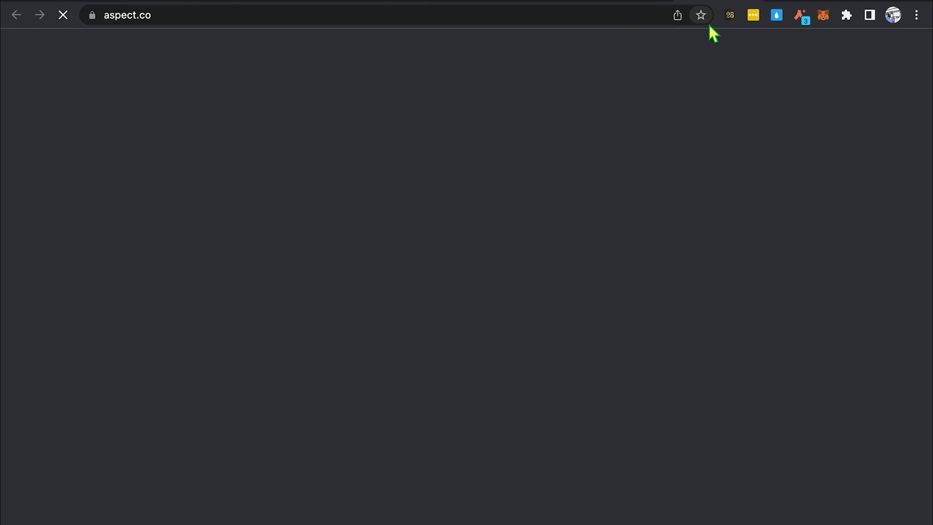
Step: Approve the wallet's network switch and open the ASPECT collection from Aspect's Buy page
{"action": "key", "text": "ctrl+Right"}
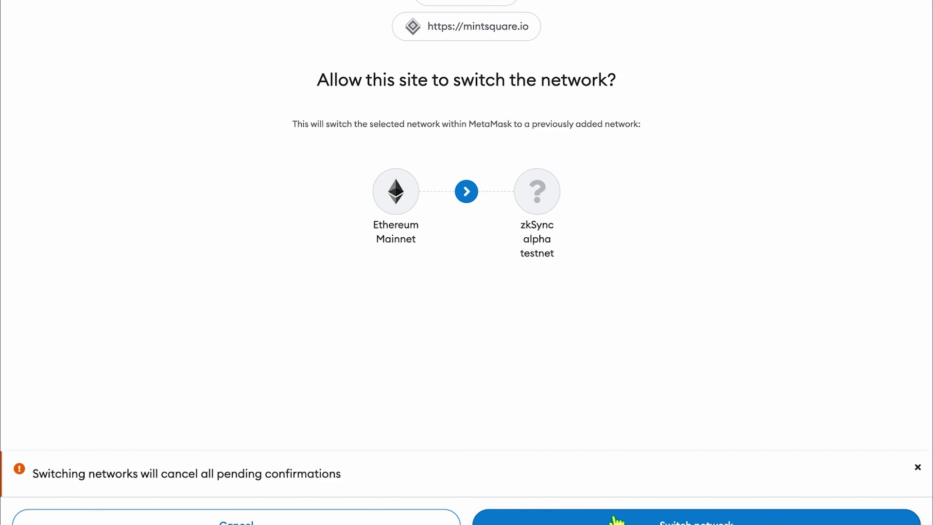
{"action": "left_click", "coordinate": [616, 521]}
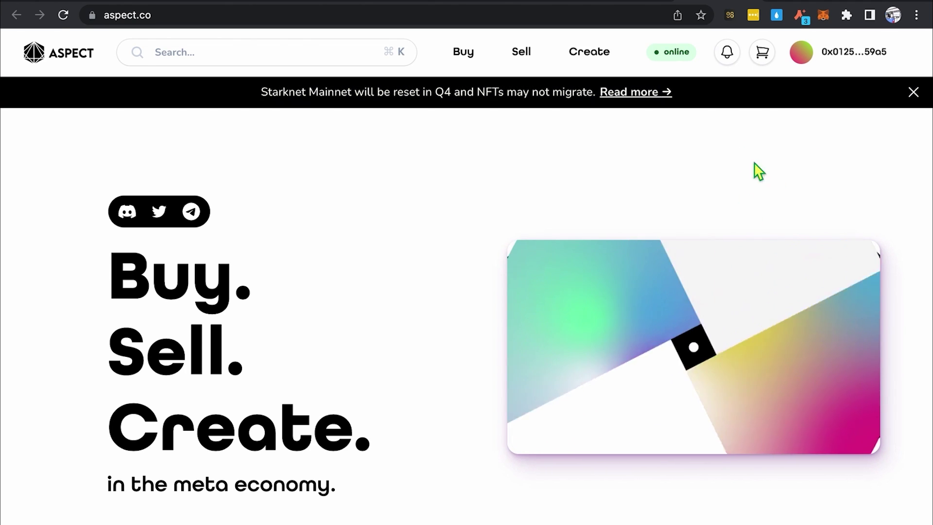
{"action": "left_click", "coordinate": [463, 51]}
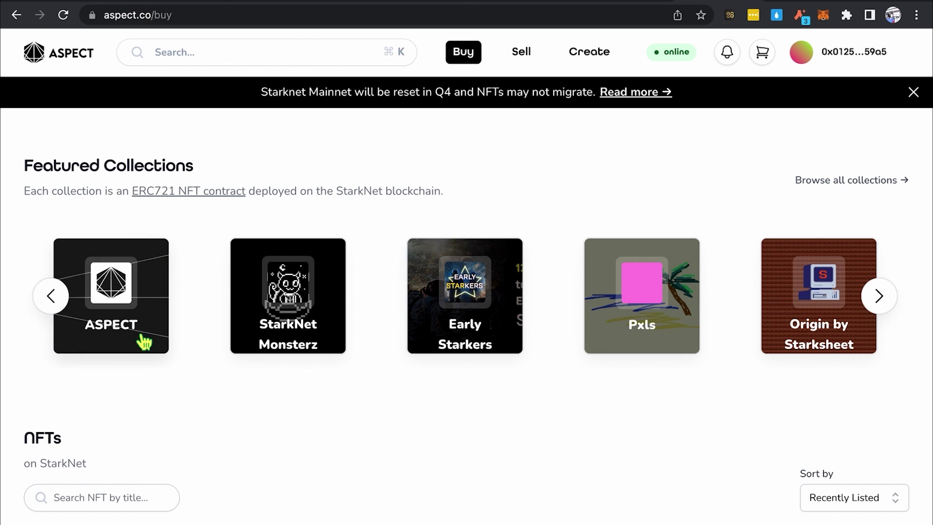
{"action": "left_click", "coordinate": [102, 284]}
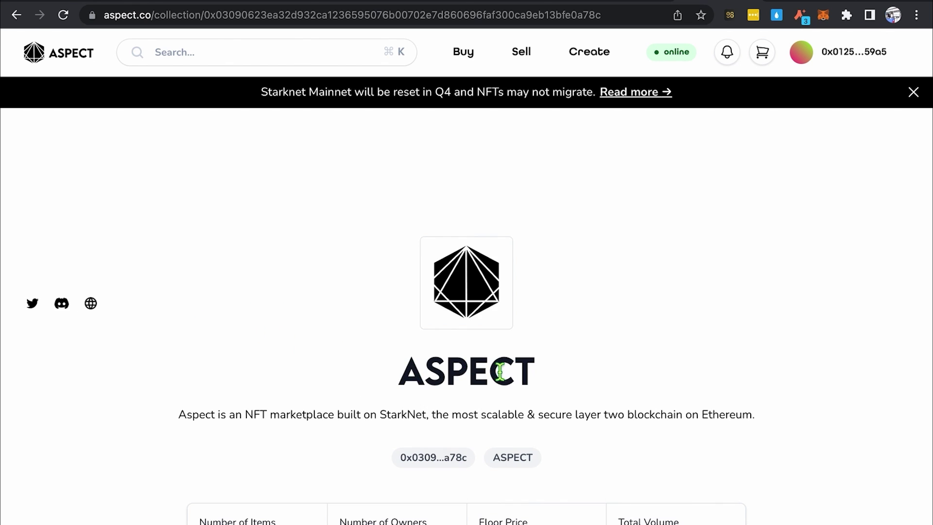
Step: Sort the ASPECT collection's NFTs by Price: Low to High
{"action": "scroll", "coordinate": [503, 374], "scroll_direction": "down", "scroll_amount": 3}
{"action": "scroll", "coordinate": [503, 373], "scroll_direction": "down", "scroll_amount": 10}
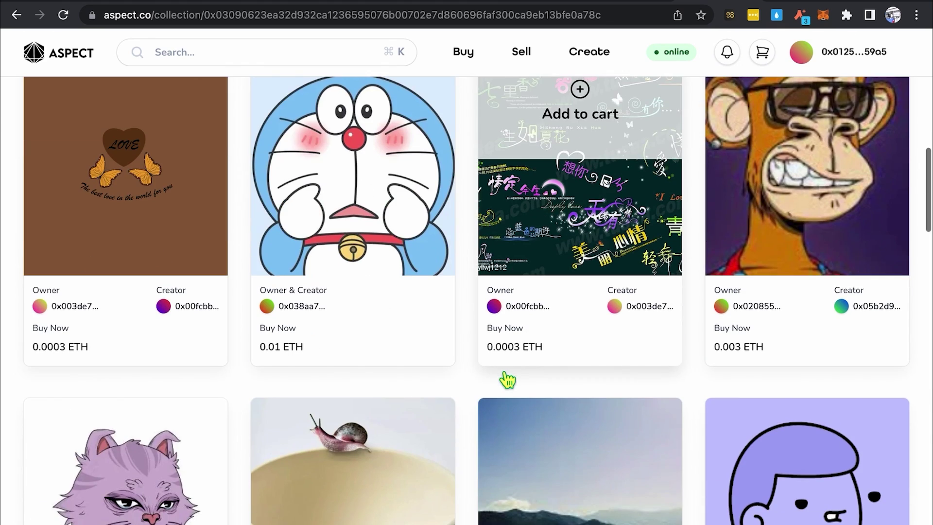
{"action": "scroll", "coordinate": [503, 371], "scroll_direction": "down", "scroll_amount": 8}
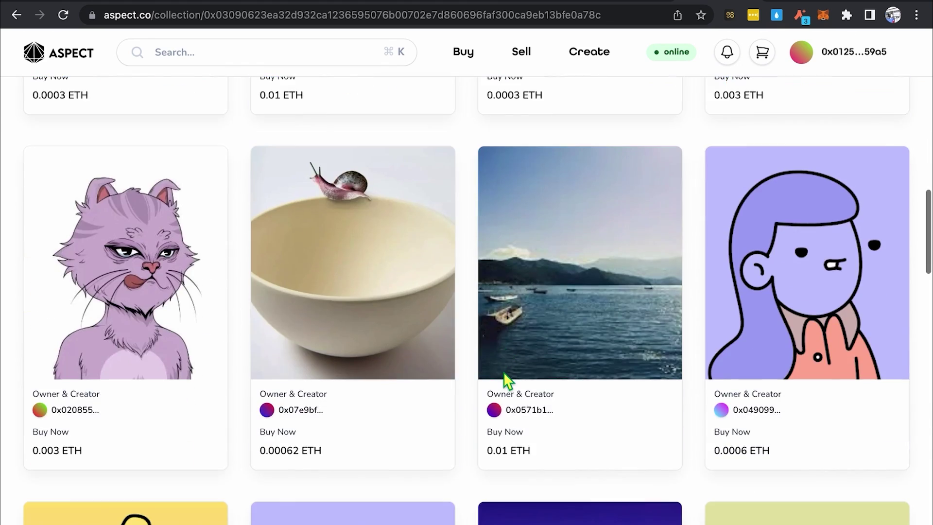
{"action": "scroll", "coordinate": [504, 377], "scroll_direction": "down", "scroll_amount": 3}
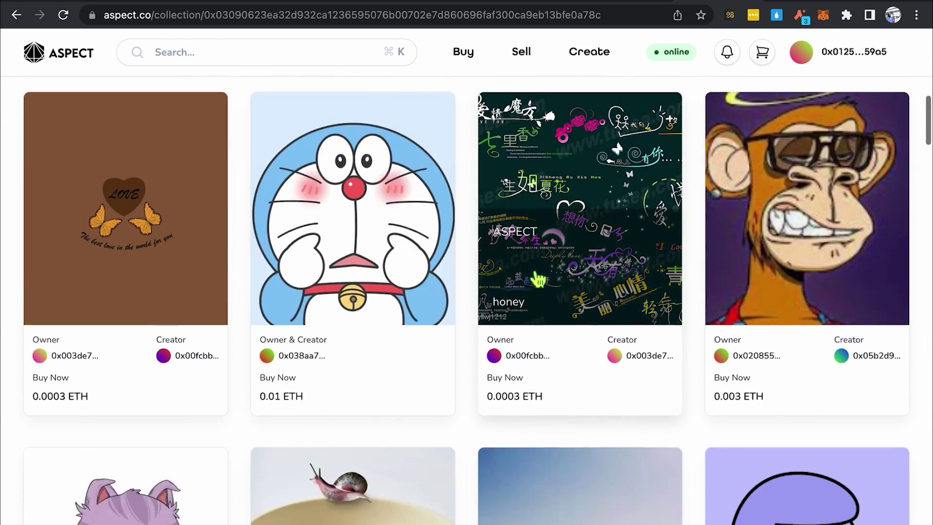
{"action": "scroll", "coordinate": [534, 272], "scroll_direction": "up", "scroll_amount": 5}
{"action": "left_click", "coordinate": [847, 325]}
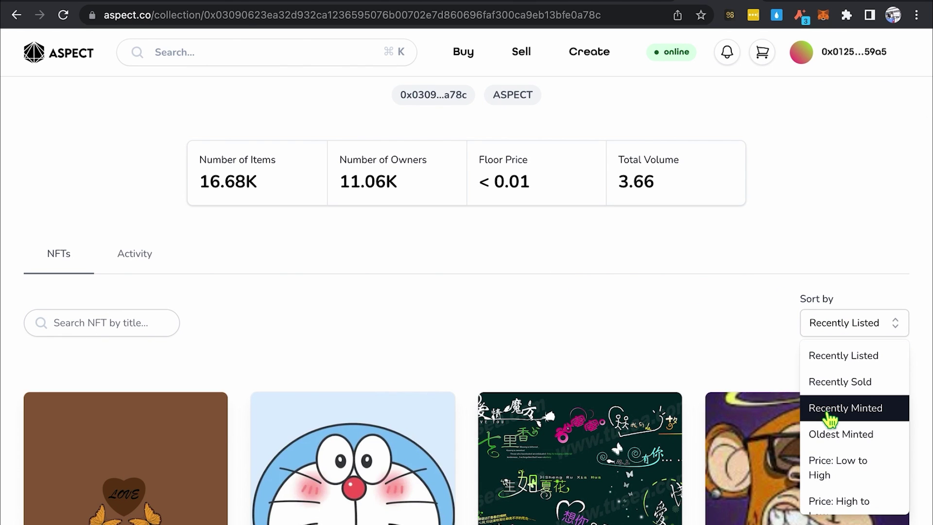
{"action": "left_click", "coordinate": [827, 471]}
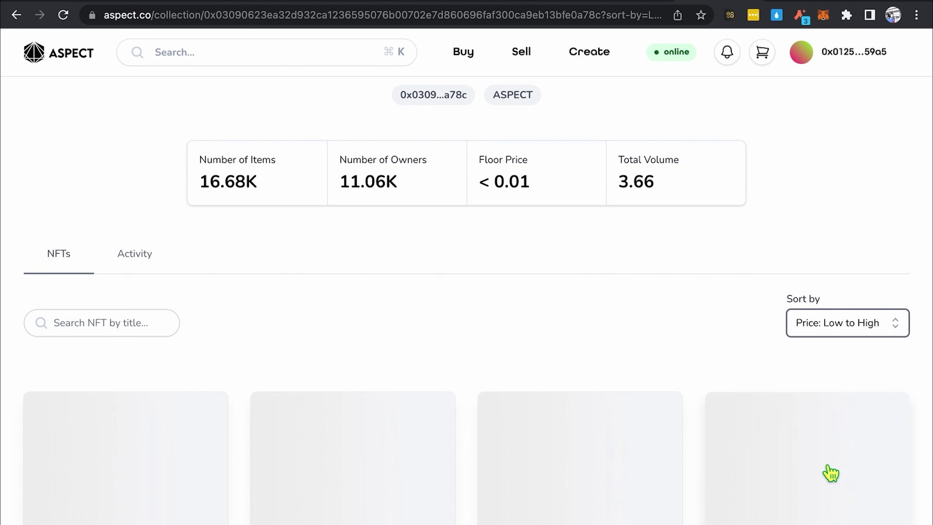
{"action": "scroll", "coordinate": [786, 444], "scroll_direction": "down", "scroll_amount": 5}
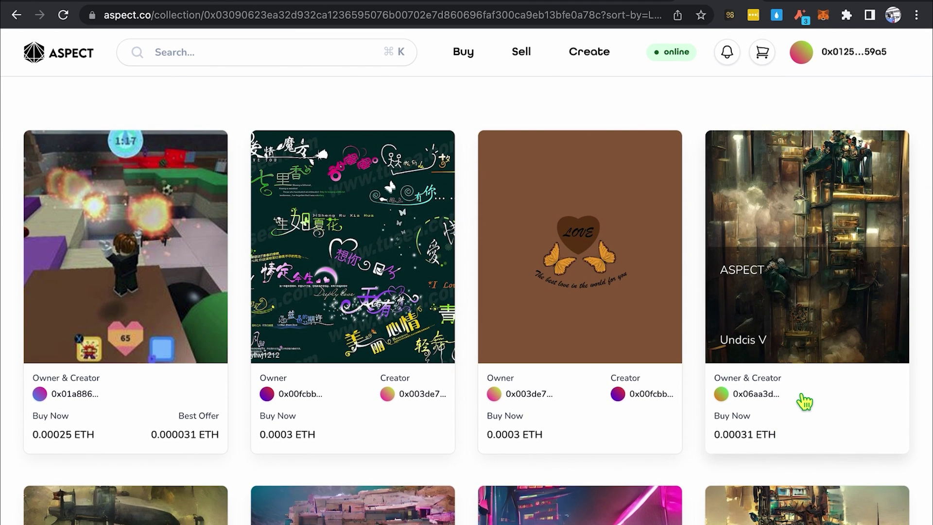
{"action": "scroll", "coordinate": [831, 400], "scroll_direction": "down", "scroll_amount": 6}
Step: Buy the cyberpunk NFT C II for 0.00031 ETH through the cart, approving in Argent X
{"action": "left_click", "coordinate": [589, 288]}
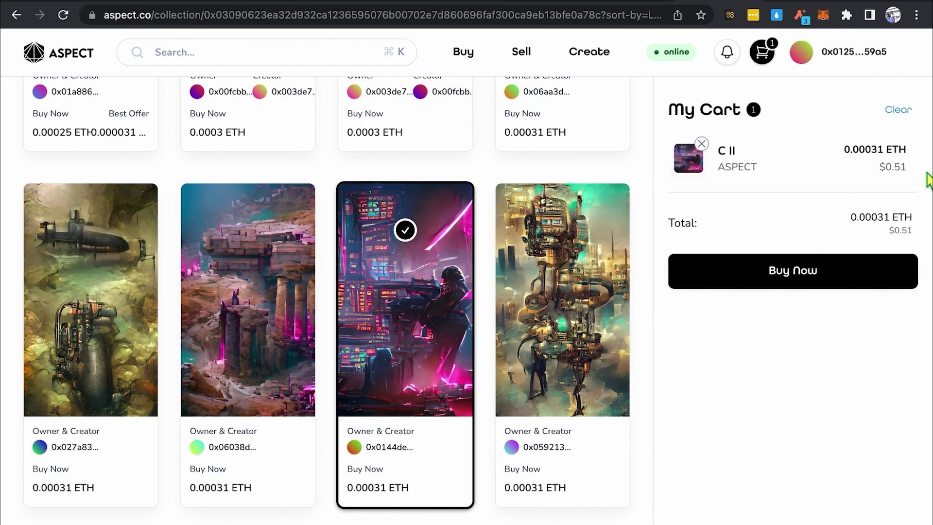
{"action": "left_click", "coordinate": [825, 271]}
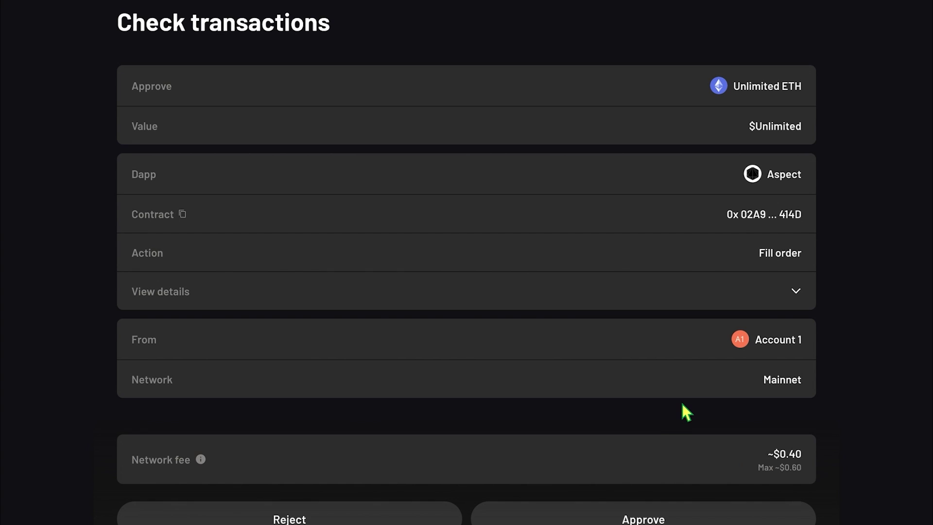
{"action": "left_click", "coordinate": [662, 518]}
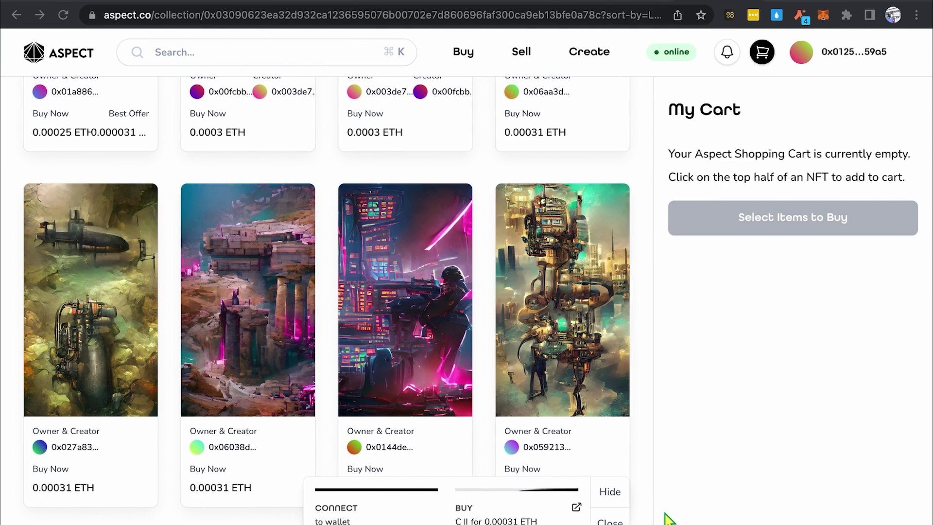
{"action": "scroll", "coordinate": [674, 500], "scroll_direction": "down", "scroll_amount": 2}
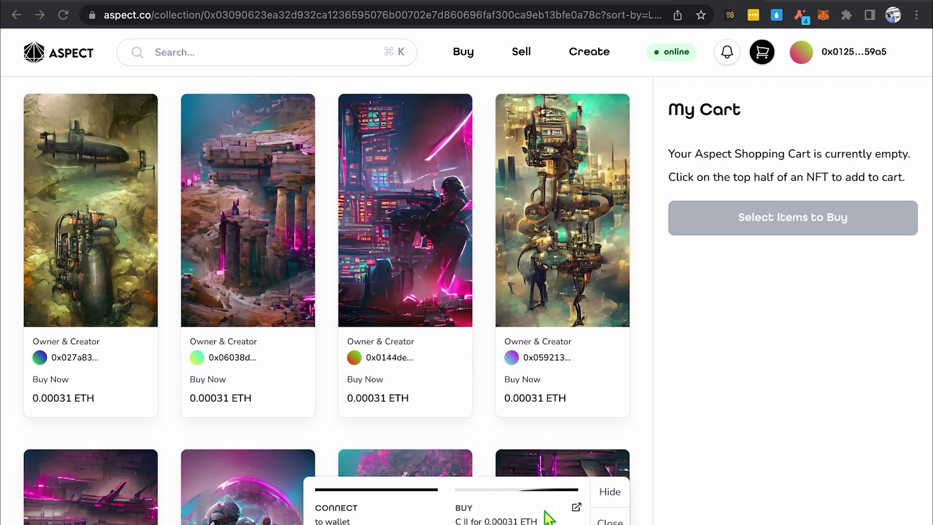
{"action": "scroll", "coordinate": [549, 518], "scroll_direction": "up", "scroll_amount": 7}
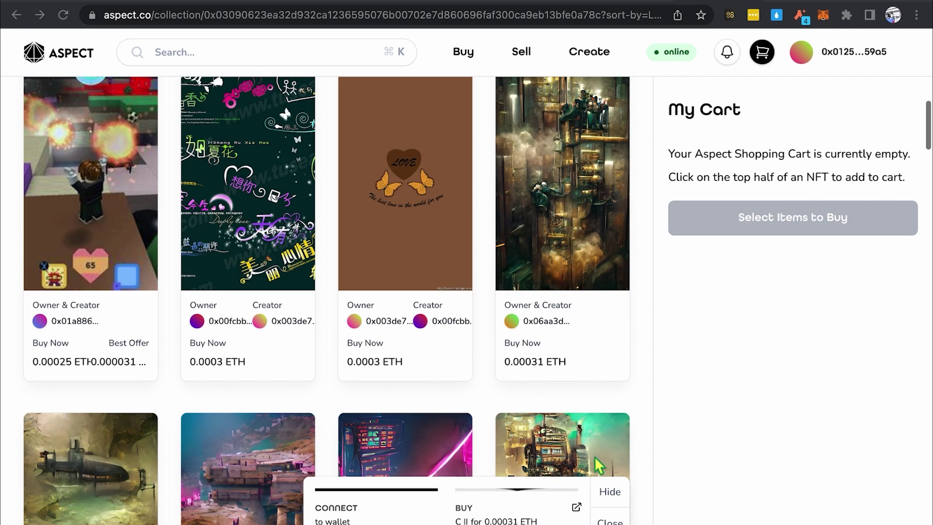
Step: Open Aspect's Mint NFT form and upload the downloaded jpeg photo
{"action": "left_click", "coordinate": [602, 61]}
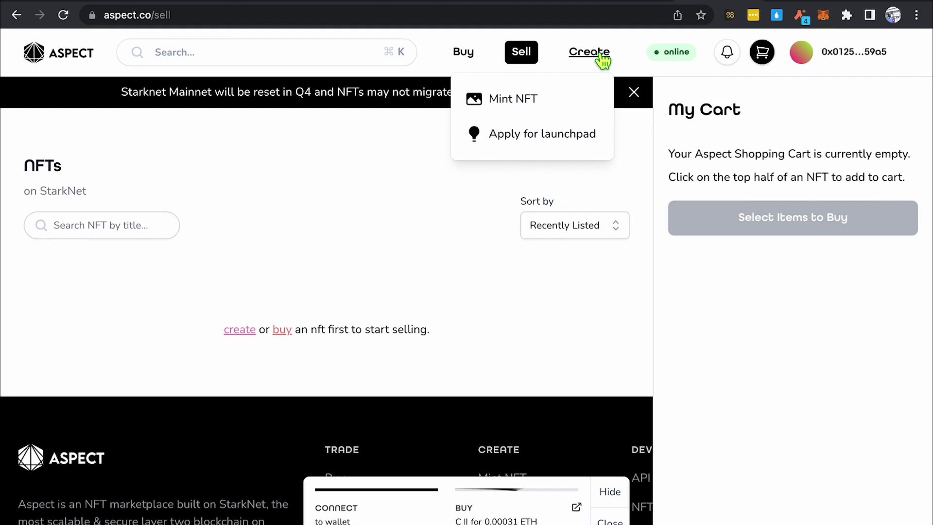
{"action": "left_click", "coordinate": [506, 99]}
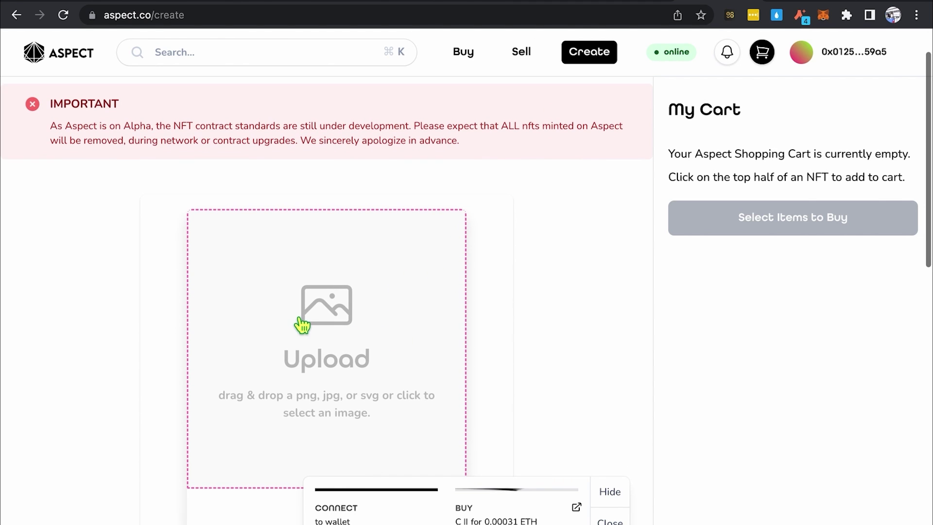
{"action": "scroll", "coordinate": [314, 311], "scroll_direction": "down", "scroll_amount": 1}
{"action": "left_click", "coordinate": [319, 308]}
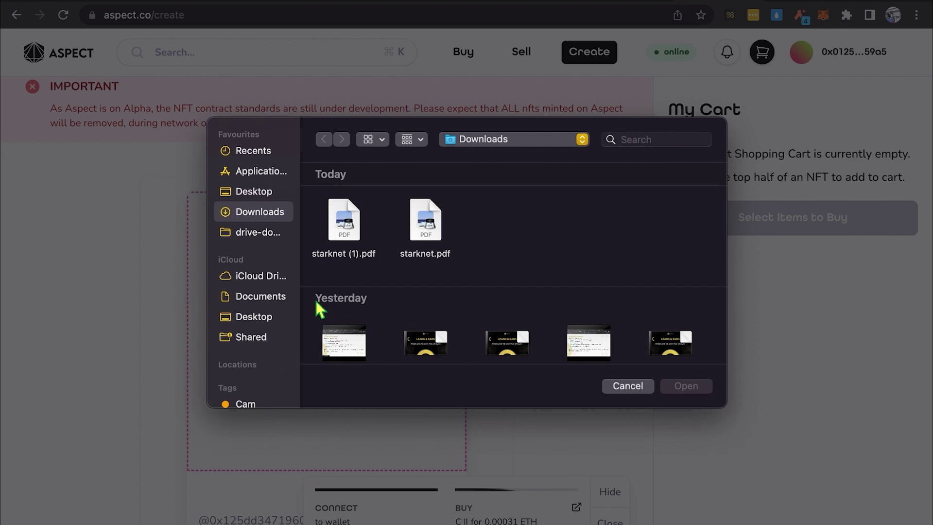
{"action": "scroll", "coordinate": [379, 292], "scroll_direction": "down", "scroll_amount": 5}
{"action": "left_click", "coordinate": [352, 241]}
{"action": "left_click", "coordinate": [686, 385]}
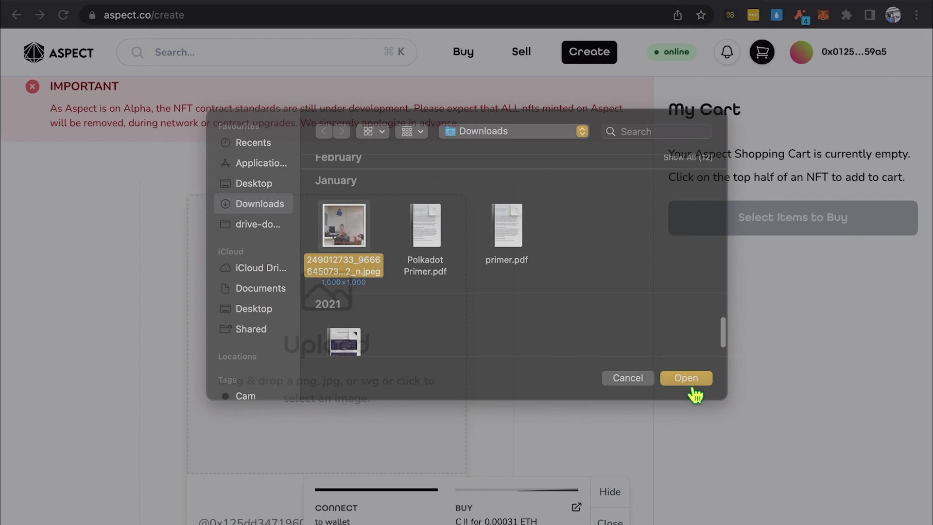
{"action": "scroll", "coordinate": [532, 355], "scroll_direction": "down", "scroll_amount": 5}
{"action": "scroll", "coordinate": [535, 361], "scroll_direction": "down", "scroll_amount": 3}
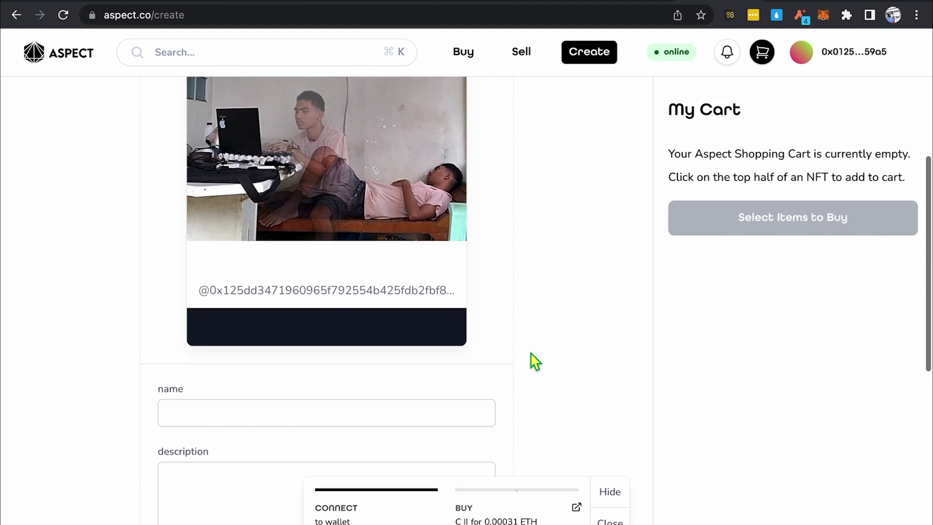
Step: Name the NFT 'ABC' with description 'Dreamwalking', create it, and approve the mint
{"action": "left_click", "coordinate": [361, 349]}
{"action": "type", "text": "ABC"}
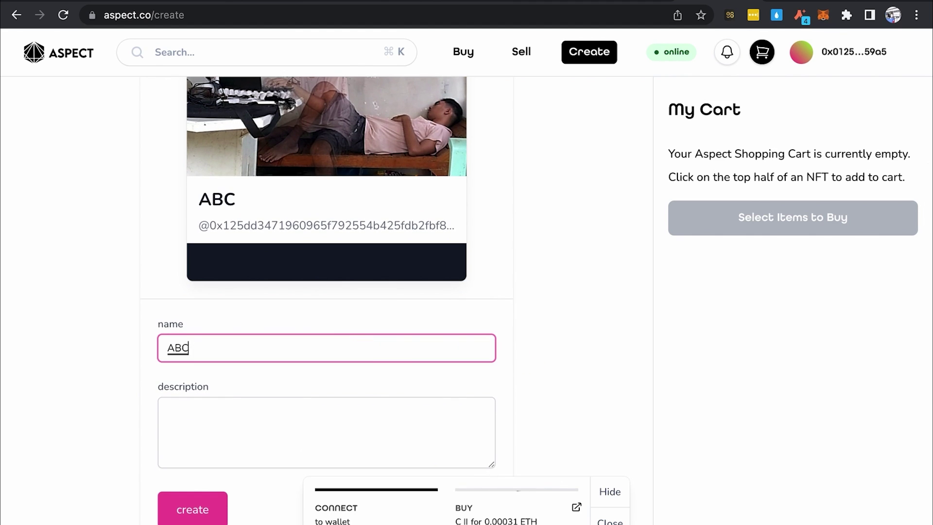
{"action": "left_click", "coordinate": [375, 427]}
{"action": "type", "text": "Dreamwalking"}
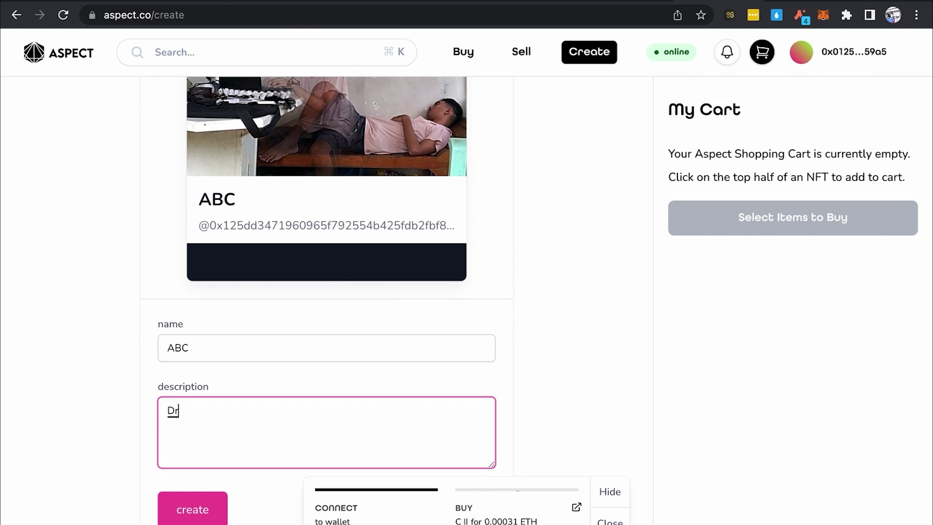
{"action": "left_click", "coordinate": [693, 350]}
{"action": "scroll", "coordinate": [693, 350], "scroll_direction": "down", "scroll_amount": 2}
{"action": "left_click", "coordinate": [214, 452]}
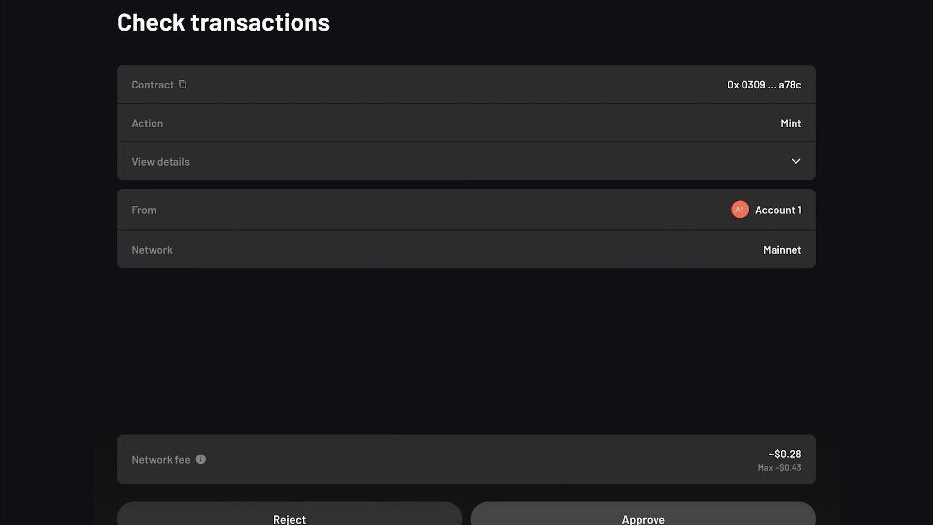
{"action": "left_click", "coordinate": [641, 515]}
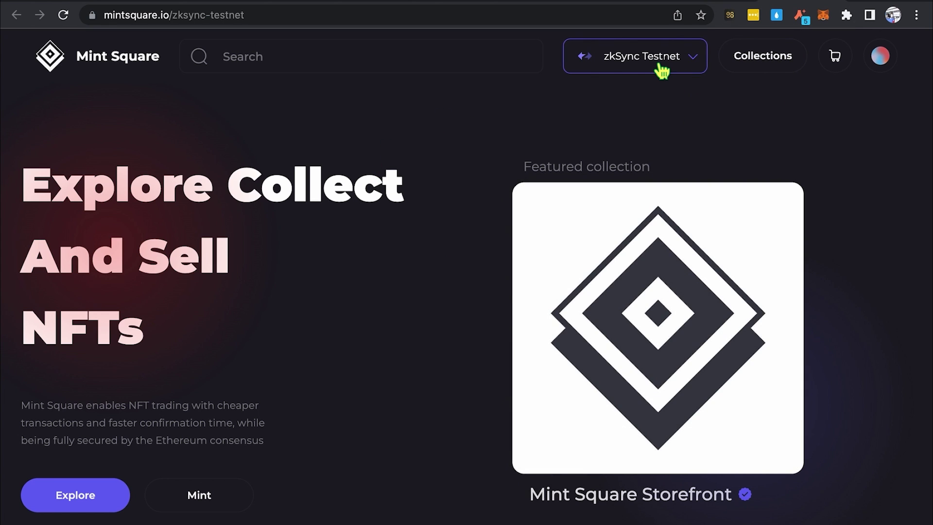
Step: Switch Mint Square to the StarkNet network and browse its NFT collections
{"action": "left_click", "coordinate": [661, 71]}
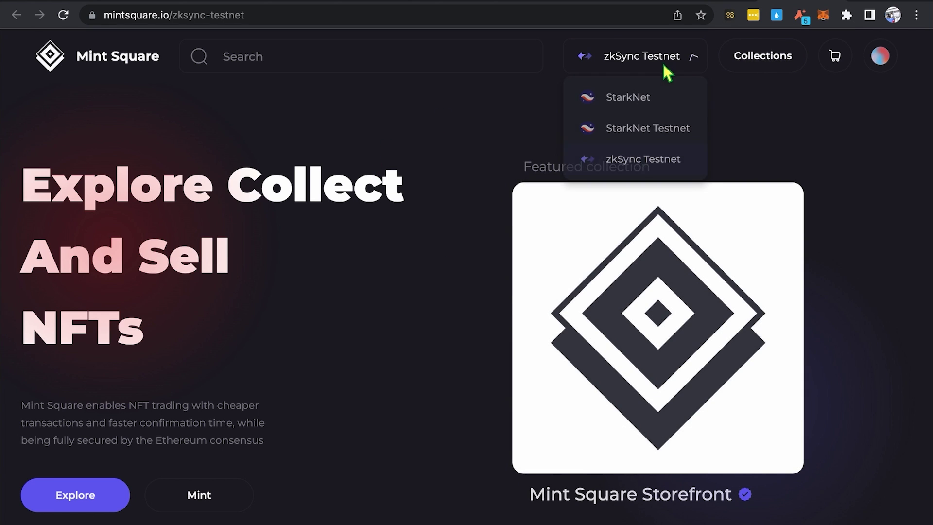
{"action": "left_click", "coordinate": [635, 108]}
{"action": "left_click", "coordinate": [113, 480]}
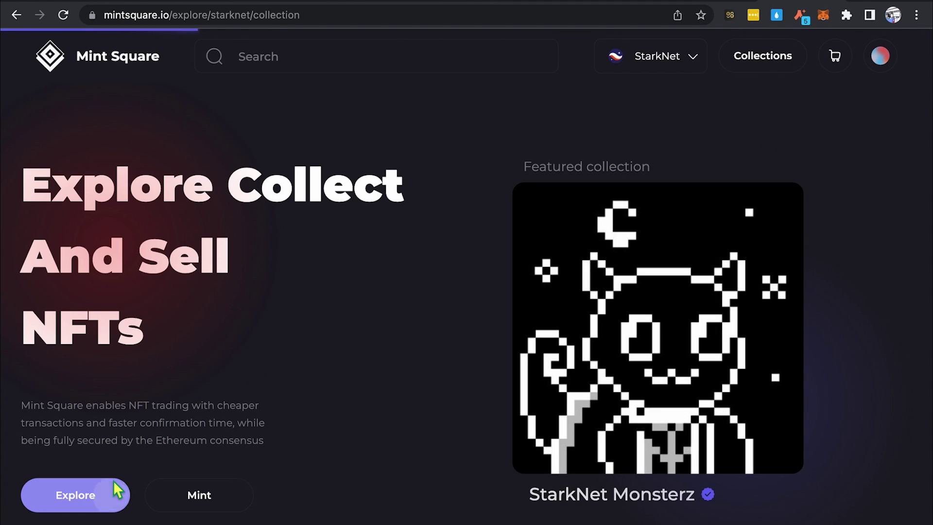
{"action": "scroll", "coordinate": [655, 293], "scroll_direction": "down", "scroll_amount": 3}
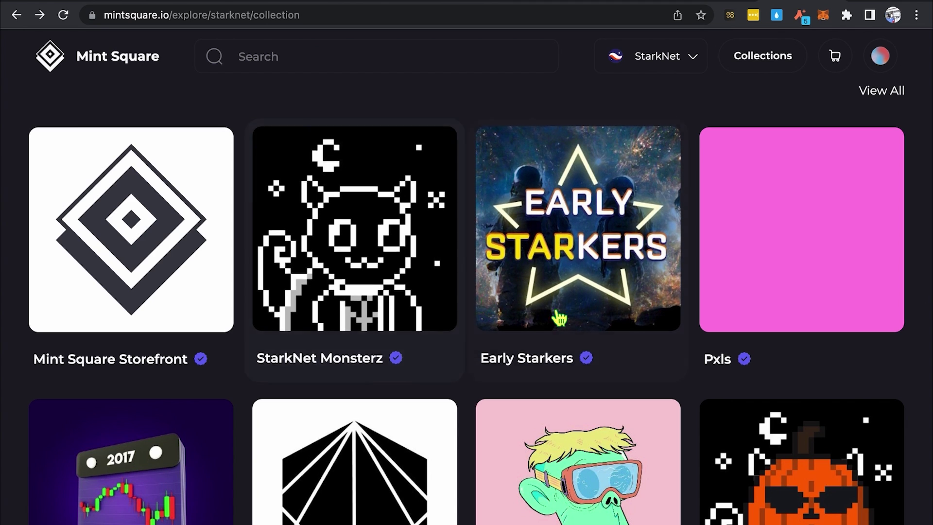
{"action": "scroll", "coordinate": [774, 329], "scroll_direction": "down", "scroll_amount": 10}
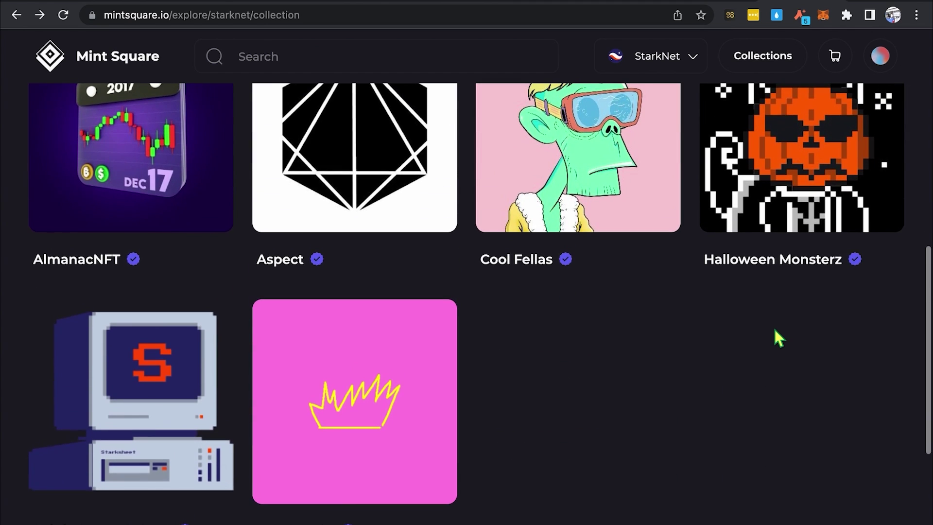
{"action": "scroll", "coordinate": [774, 327], "scroll_direction": "up", "scroll_amount": 3}
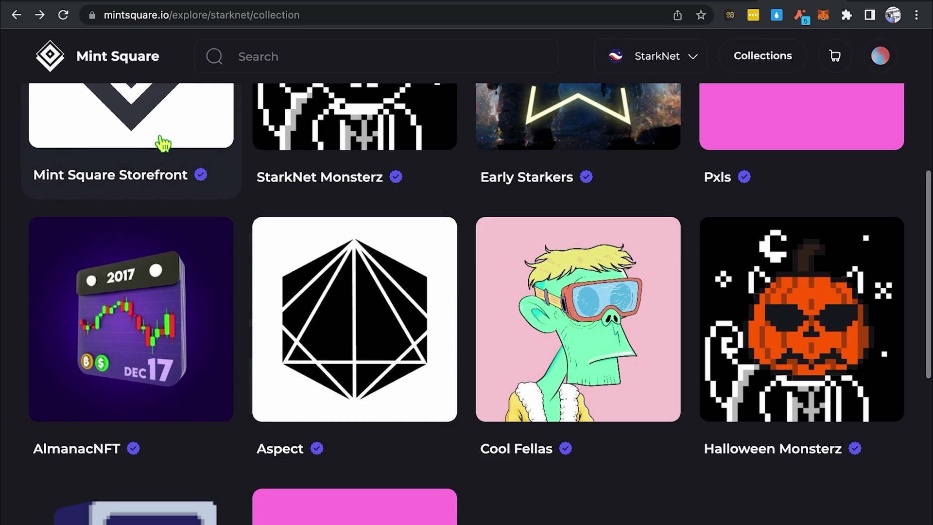
Step: Open the Mint Square Storefront collection sorted by Price: Low to high
{"action": "left_click", "coordinate": [156, 142]}
{"action": "scroll", "coordinate": [483, 317], "scroll_direction": "down", "scroll_amount": 5}
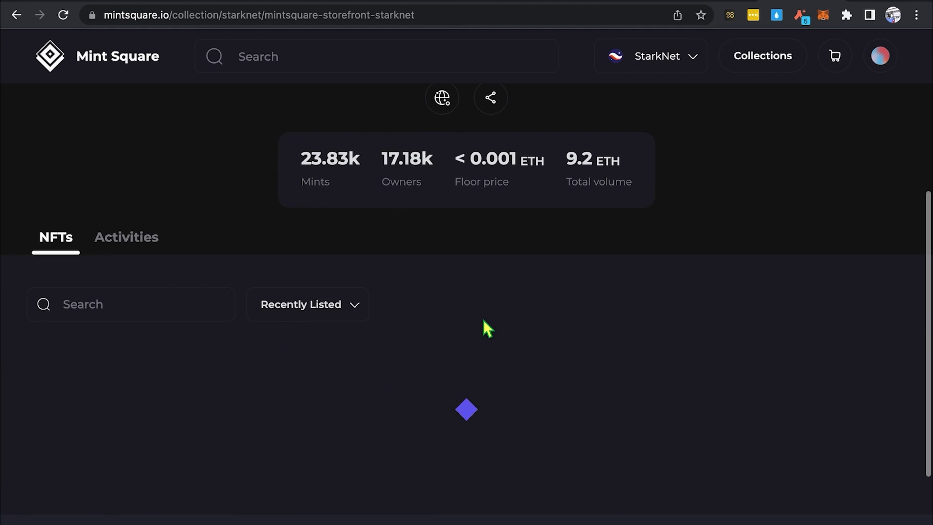
{"action": "left_click", "coordinate": [336, 311]}
{"action": "left_click", "coordinate": [324, 376]}
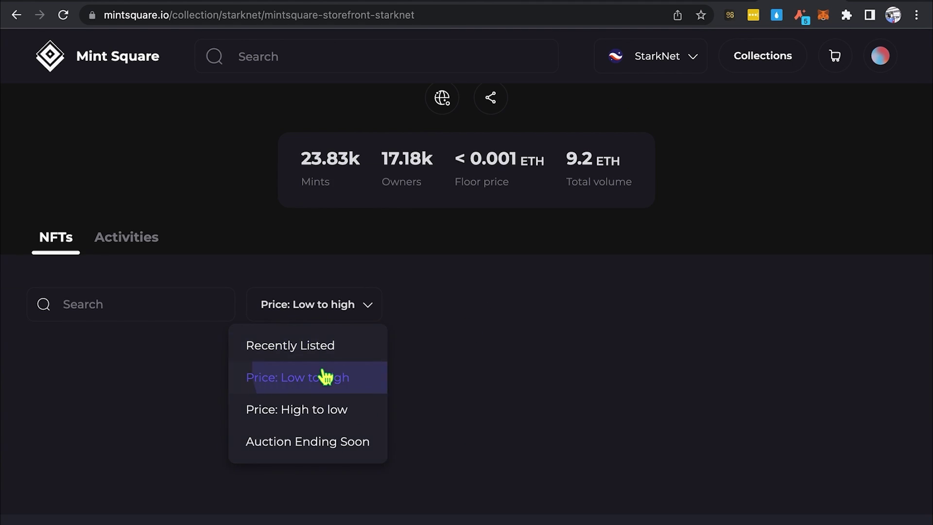
Step: Open the 0.0003 ETH Intang IV listing from the sorted collection
{"action": "scroll", "coordinate": [515, 360], "scroll_direction": "down", "scroll_amount": 3}
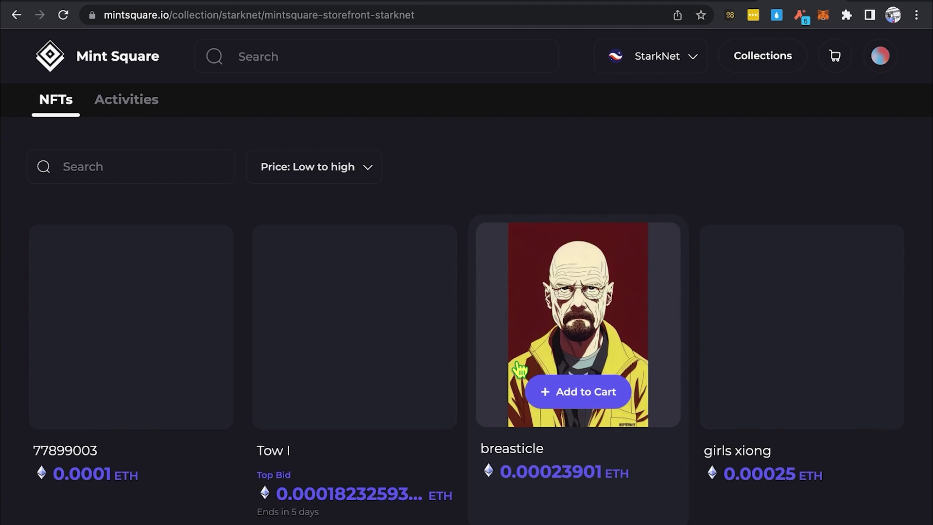
{"action": "scroll", "coordinate": [517, 364], "scroll_direction": "down", "scroll_amount": 1}
{"action": "scroll", "coordinate": [519, 369], "scroll_direction": "down", "scroll_amount": 3}
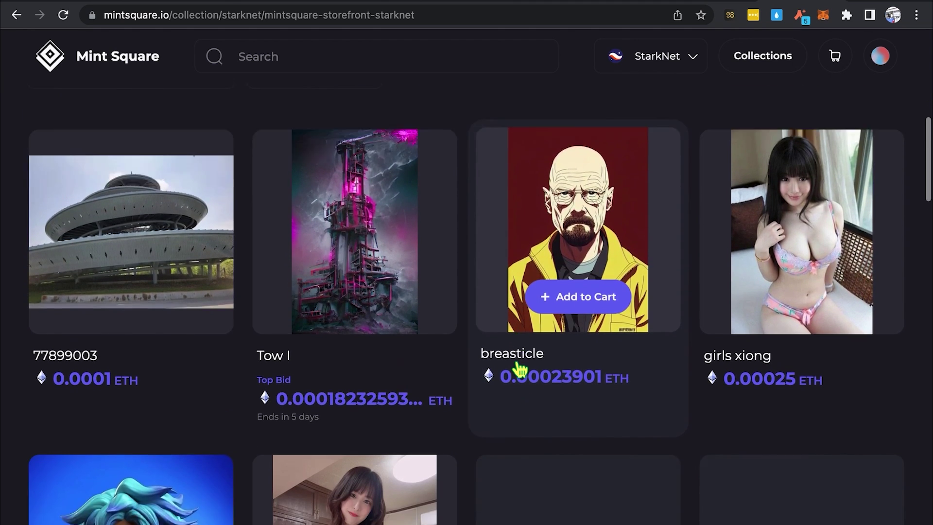
{"action": "scroll", "coordinate": [519, 367], "scroll_direction": "up", "scroll_amount": 3}
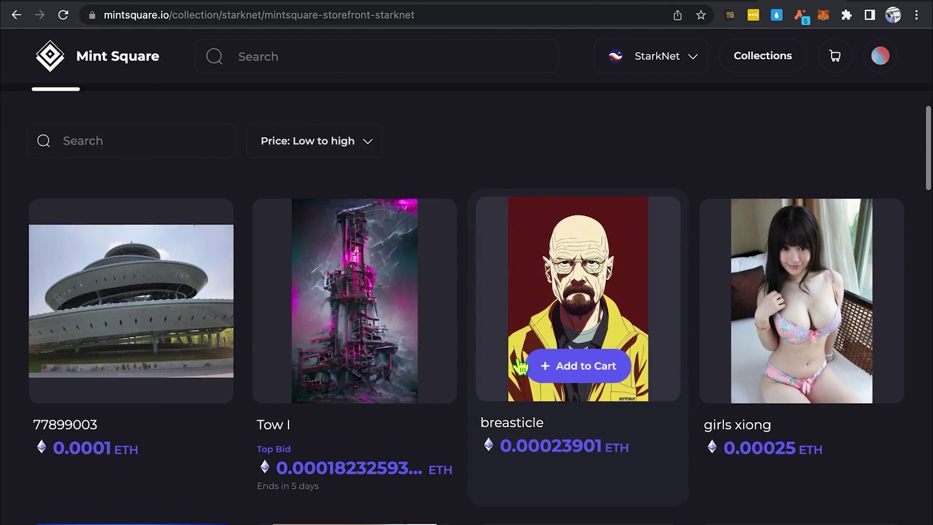
{"action": "scroll", "coordinate": [520, 367], "scroll_direction": "down", "scroll_amount": 7}
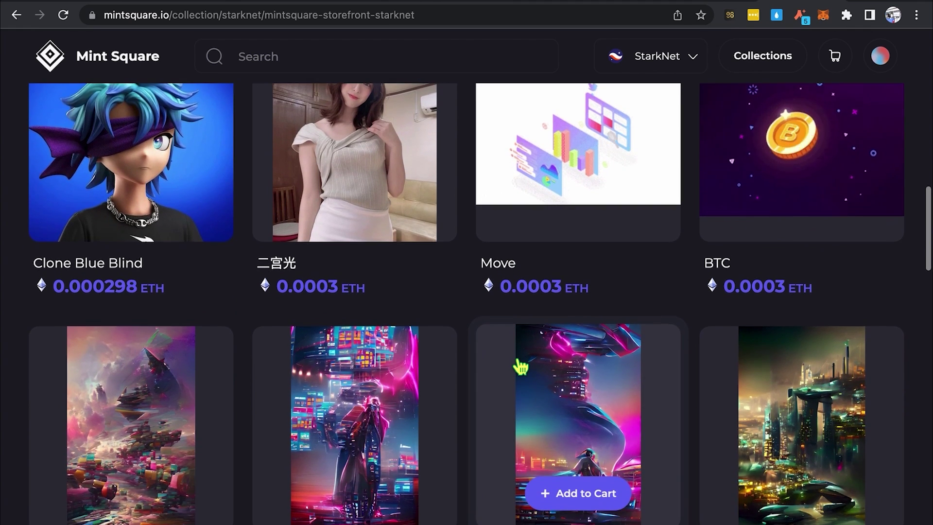
{"action": "scroll", "coordinate": [520, 367], "scroll_direction": "down", "scroll_amount": 4}
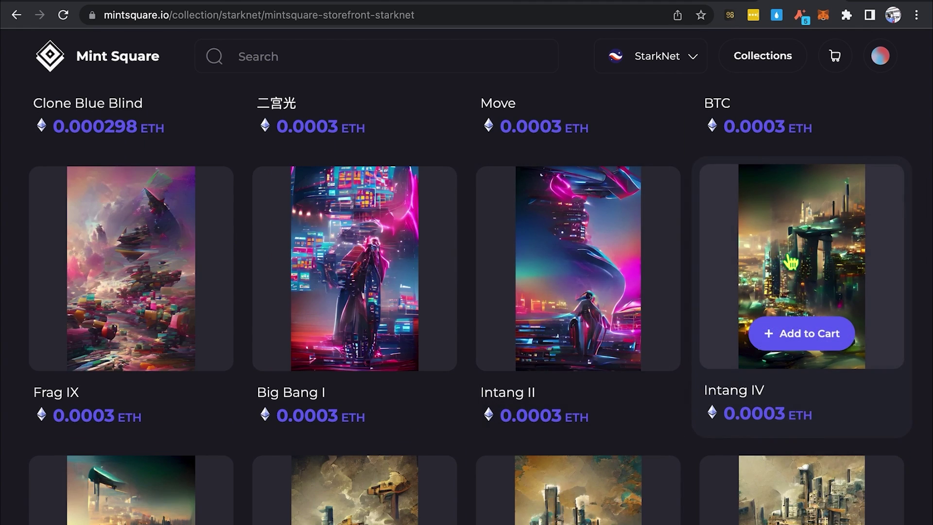
{"action": "left_click", "coordinate": [785, 256]}
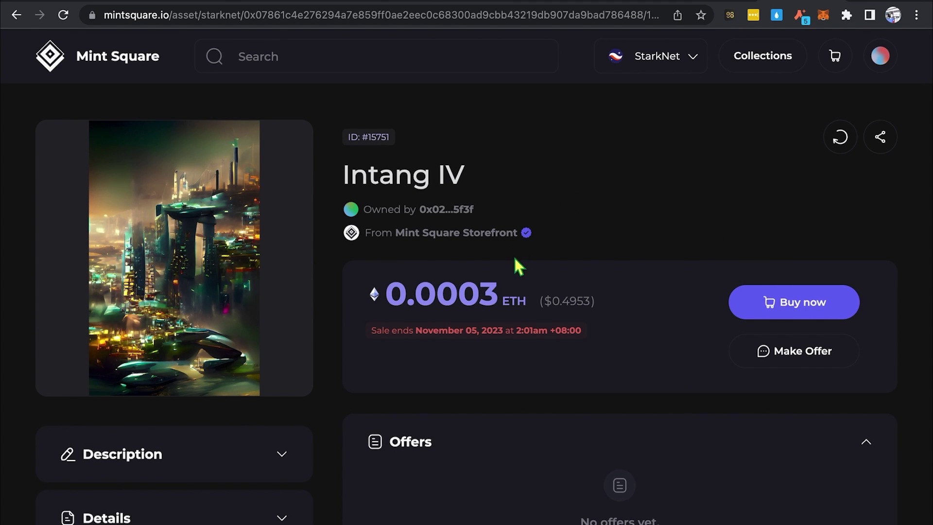
Step: Buy Intang IV for 0.0003 ETH via Argent X, then go to the 10KSwap pools tab
{"action": "left_click", "coordinate": [763, 305]}
{"action": "left_click", "coordinate": [542, 298]}
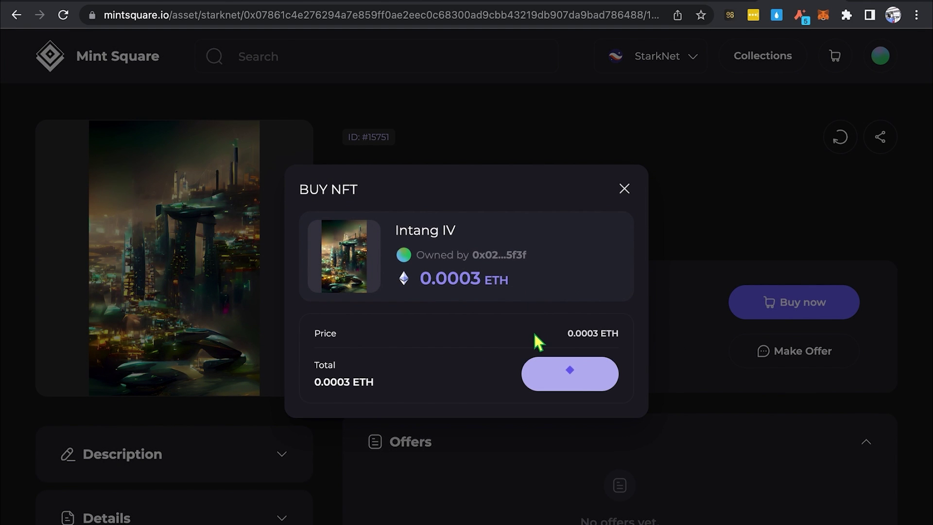
{"action": "left_click", "coordinate": [546, 362]}
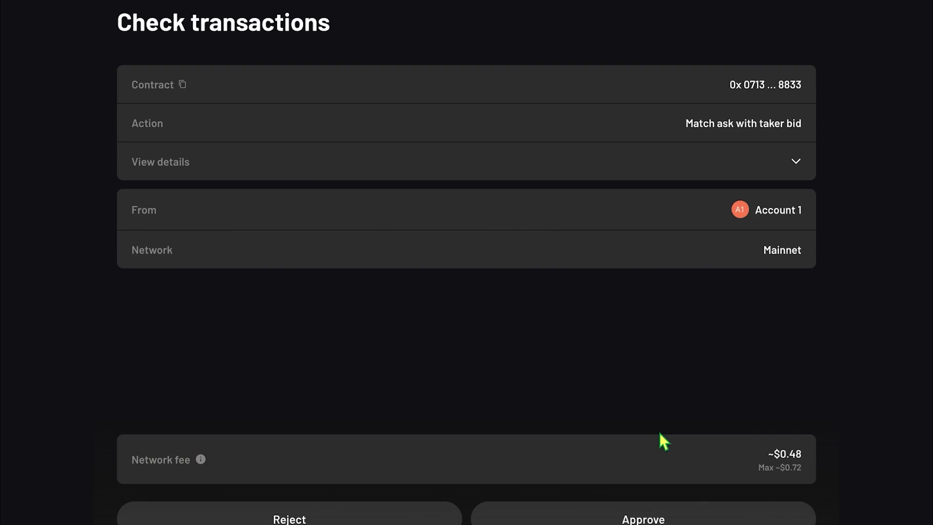
{"action": "left_click", "coordinate": [649, 520]}
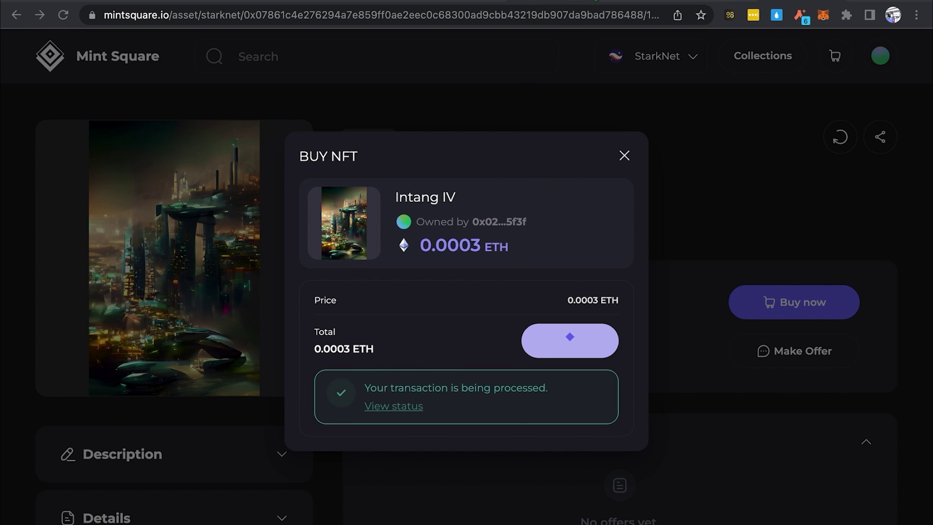
{"action": "left_click", "coordinate": [481, 1]}
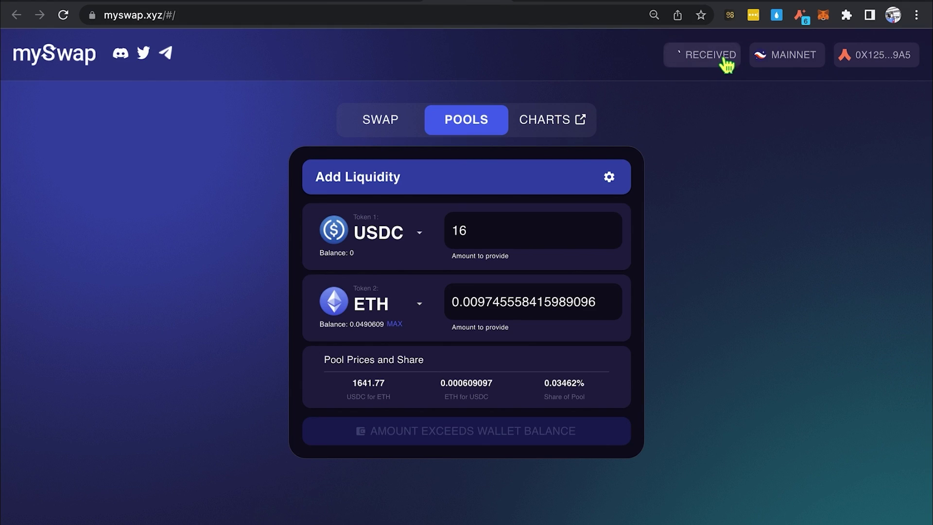
{"action": "left_click", "coordinate": [560, 1]}
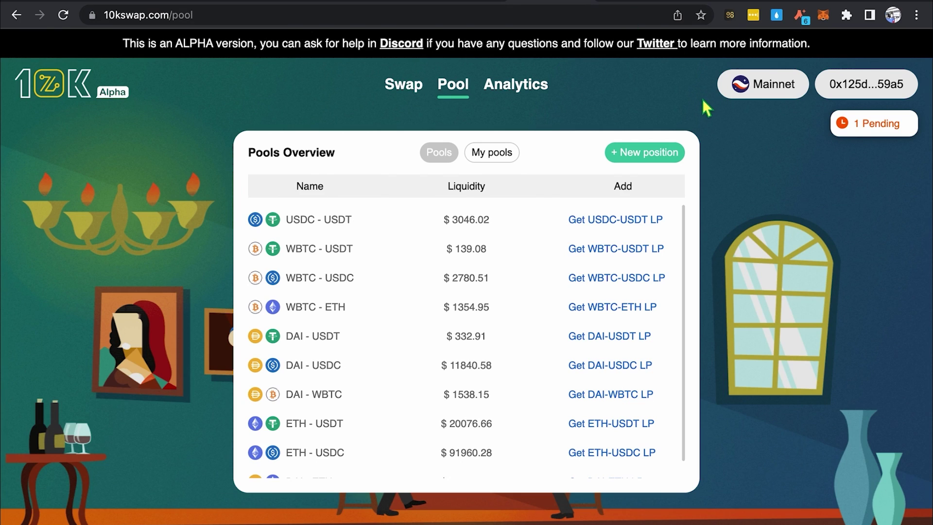
Step: Step through the Aspect, Mint Square, StarkGate and Orbiter tabs toward the starknet guide
{"action": "left_click", "coordinate": [640, 2]}
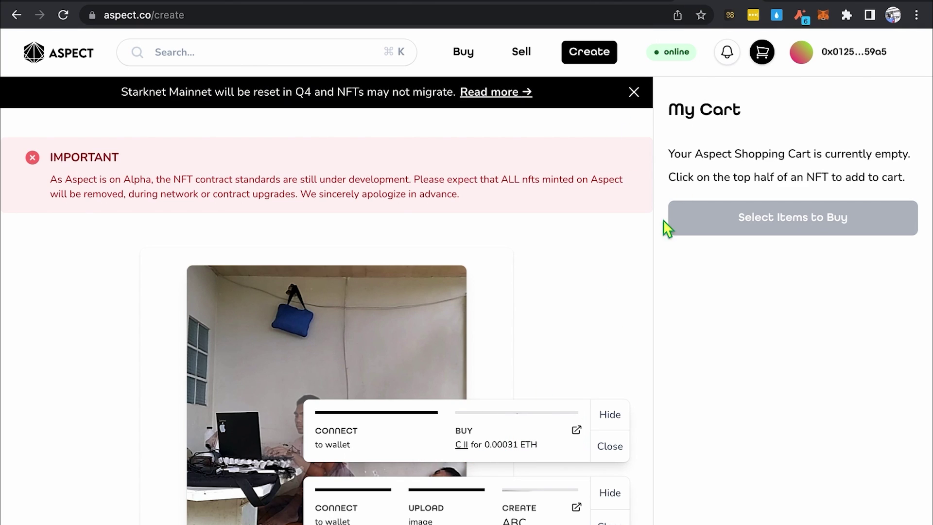
{"action": "left_click", "coordinate": [793, 1]}
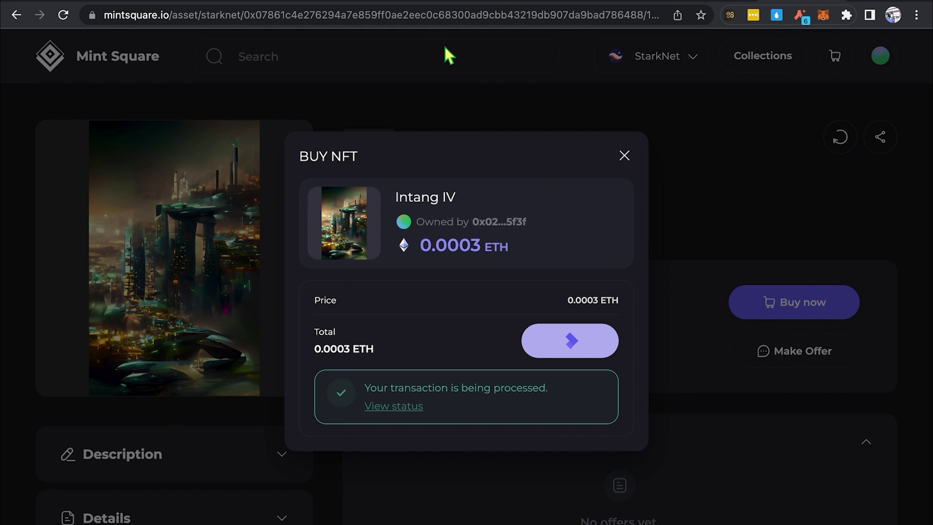
{"action": "left_click", "coordinate": [374, 2]}
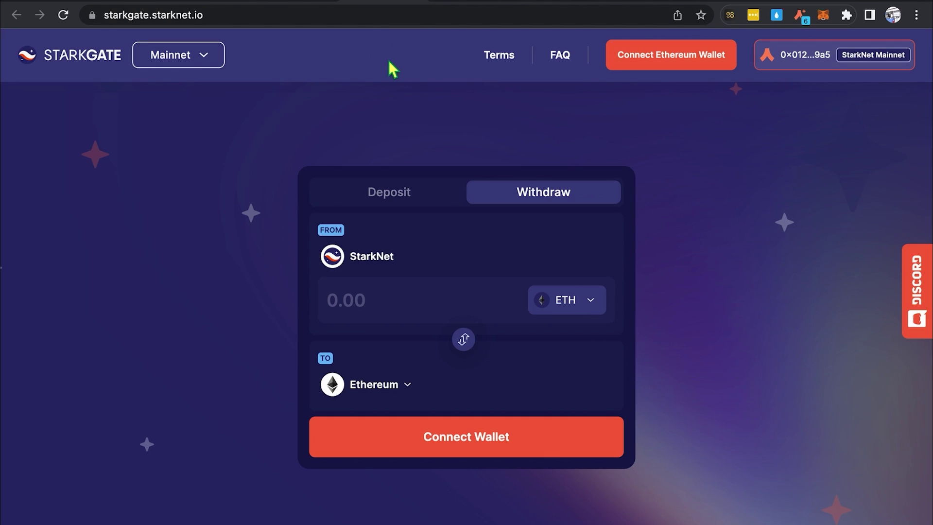
{"action": "left_click", "coordinate": [529, 2]}
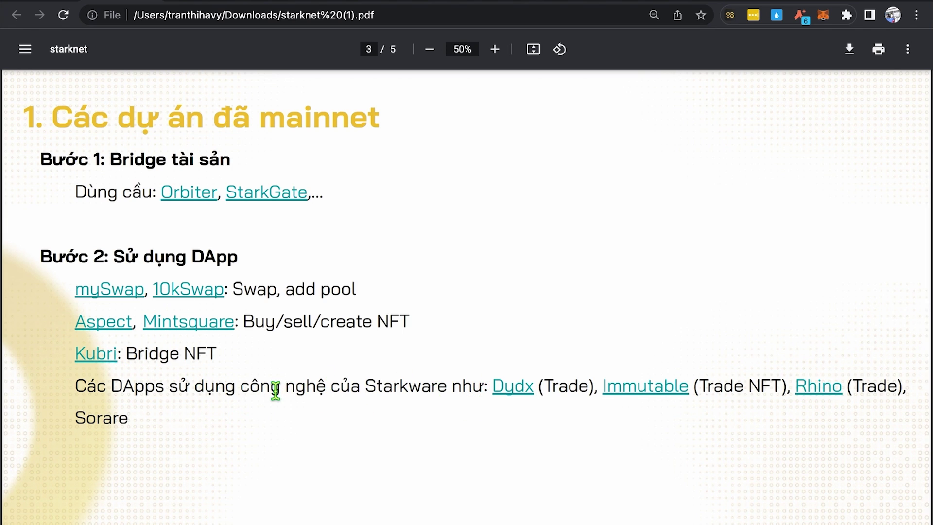
Step: Highlight the page 3 lines about Starkware-based DApps, then scroll on to page 4
{"action": "left_click_drag", "start_coordinate": [275, 391], "coordinate": [706, 432]}
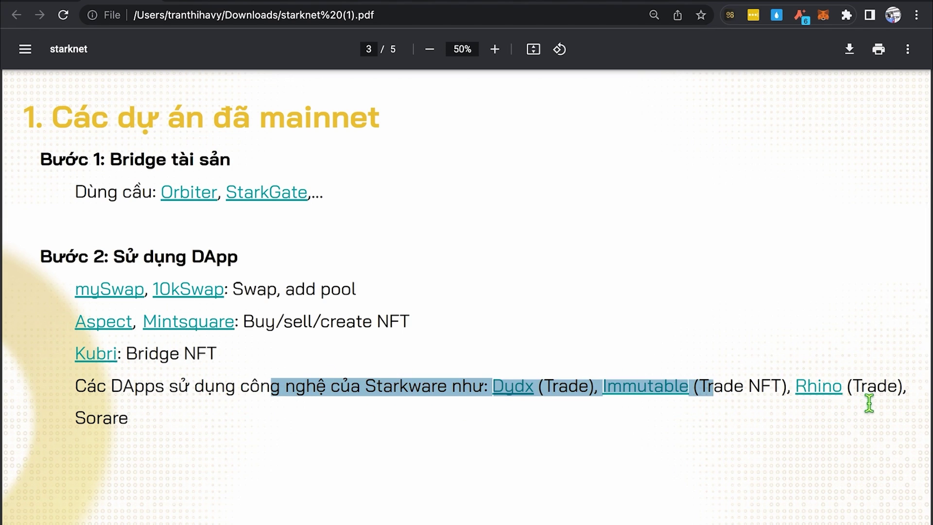
{"action": "left_click", "coordinate": [351, 426]}
{"action": "left_click_drag", "start_coordinate": [97, 387], "coordinate": [338, 386]}
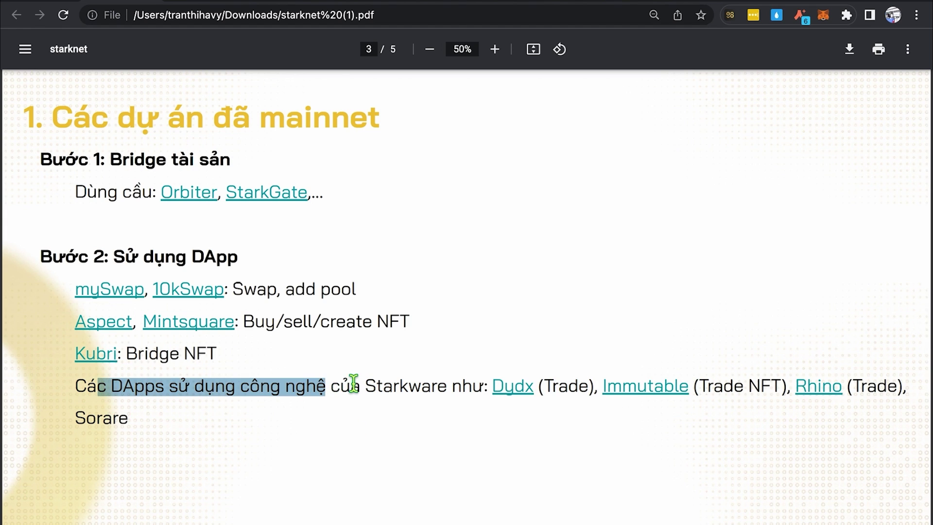
{"action": "left_click", "coordinate": [354, 405]}
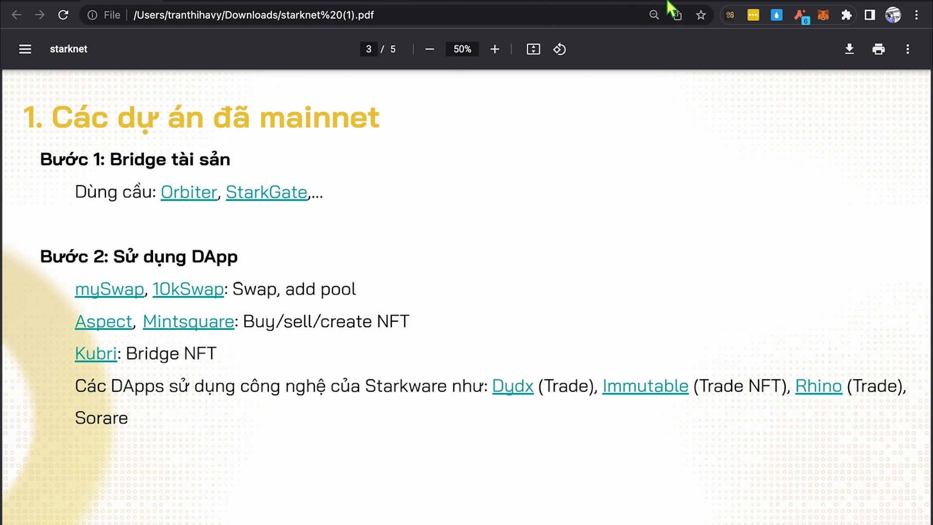
{"action": "scroll", "coordinate": [357, 220], "scroll_direction": "down", "scroll_amount": 10}
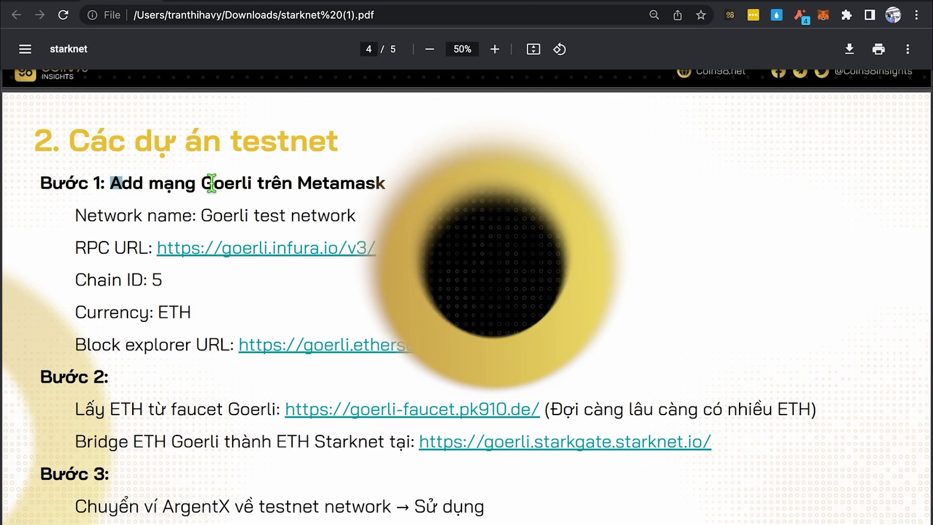
Step: Point out the Goerli MetaMask setup, network settings and faucet wait note on page 4
{"action": "left_click_drag", "start_coordinate": [111, 187], "coordinate": [357, 189]}
{"action": "left_click", "coordinate": [361, 289]}
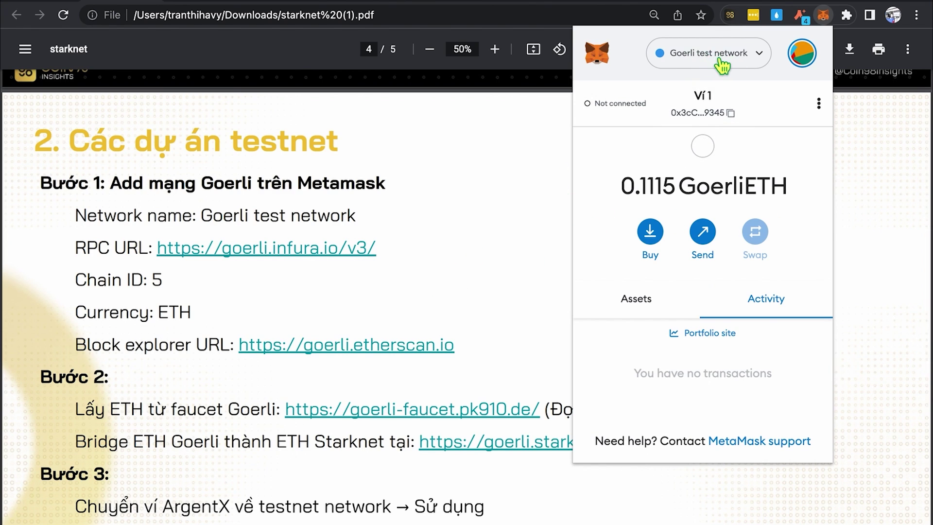
{"action": "left_click", "coordinate": [66, 213]}
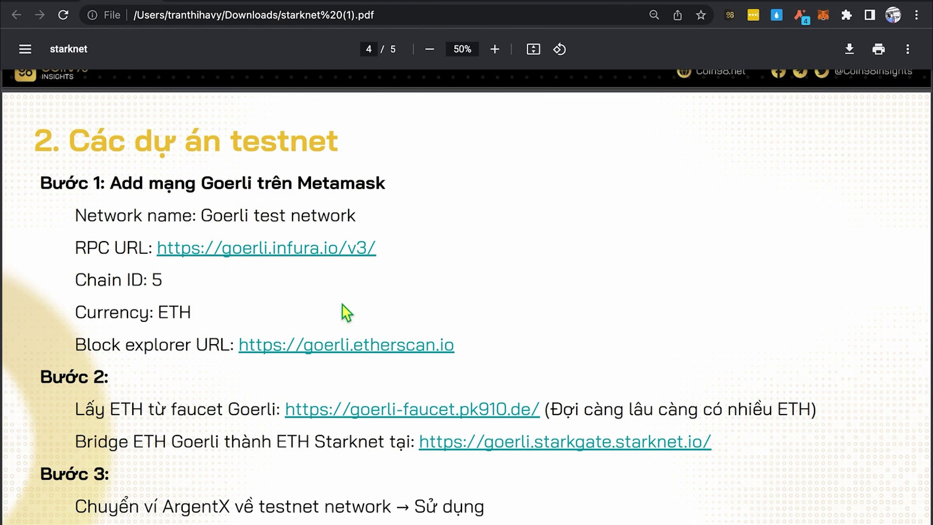
{"action": "left_click_drag", "start_coordinate": [84, 219], "coordinate": [460, 350]}
{"action": "left_click", "coordinate": [455, 284]}
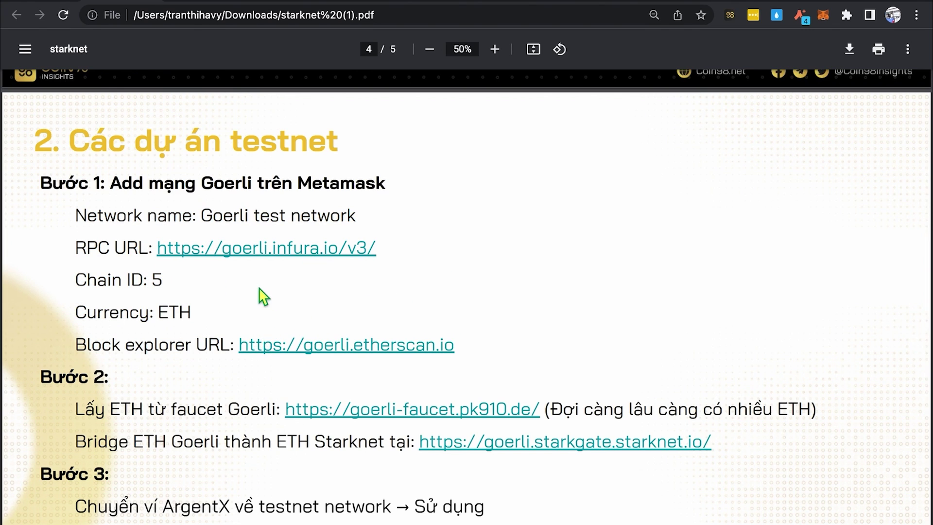
{"action": "scroll", "coordinate": [262, 297], "scroll_direction": "down", "scroll_amount": 1}
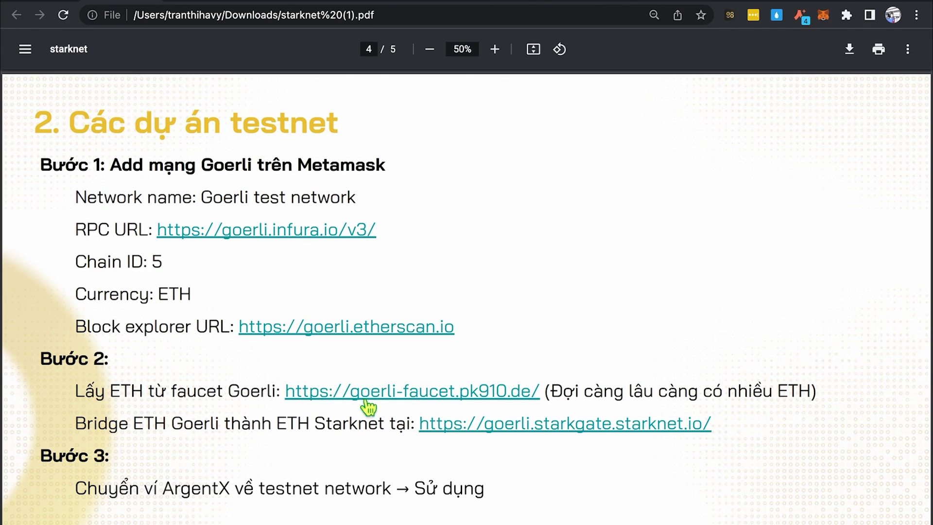
{"action": "left_click_drag", "start_coordinate": [585, 398], "coordinate": [747, 395]}
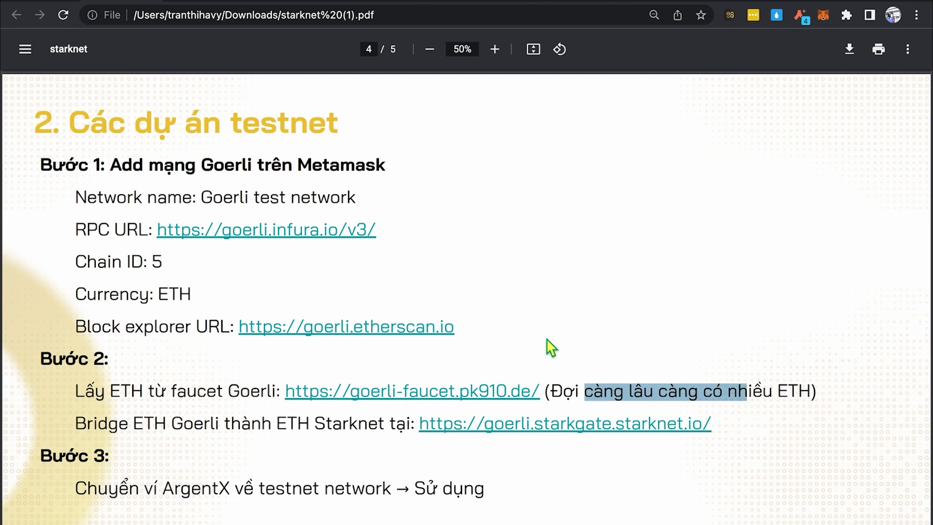
{"action": "left_click", "coordinate": [548, 348]}
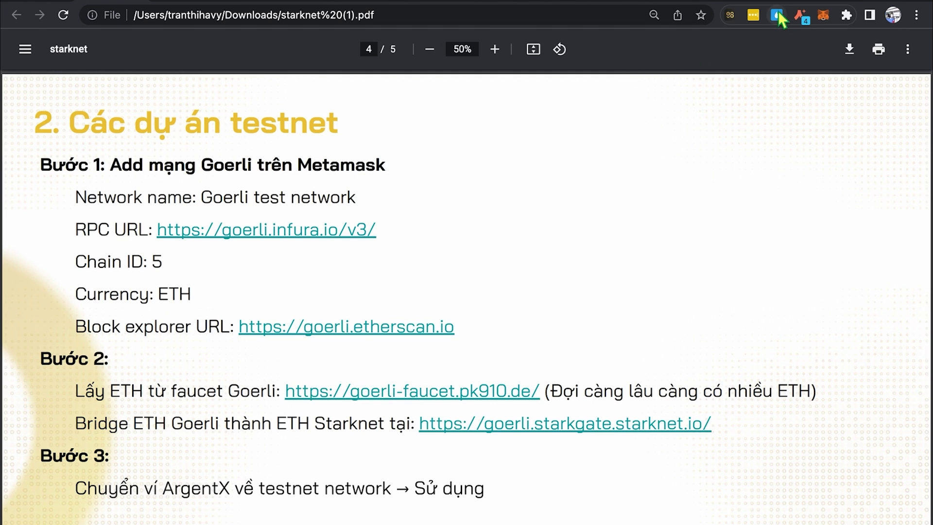
Step: Check the wallet's GoerliETH balance from the Goerli PoW Faucet page
{"action": "scroll", "coordinate": [445, 191], "scroll_direction": "down", "scroll_amount": 1}
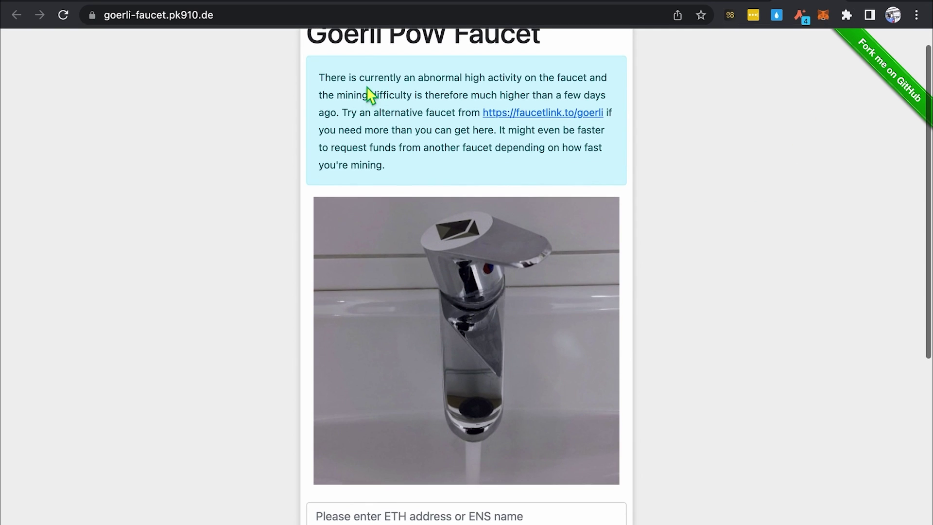
{"action": "scroll", "coordinate": [371, 94], "scroll_direction": "up", "scroll_amount": 1}
{"action": "left_click_drag", "start_coordinate": [292, 54], "coordinate": [562, 69]}
{"action": "left_click", "coordinate": [562, 69]}
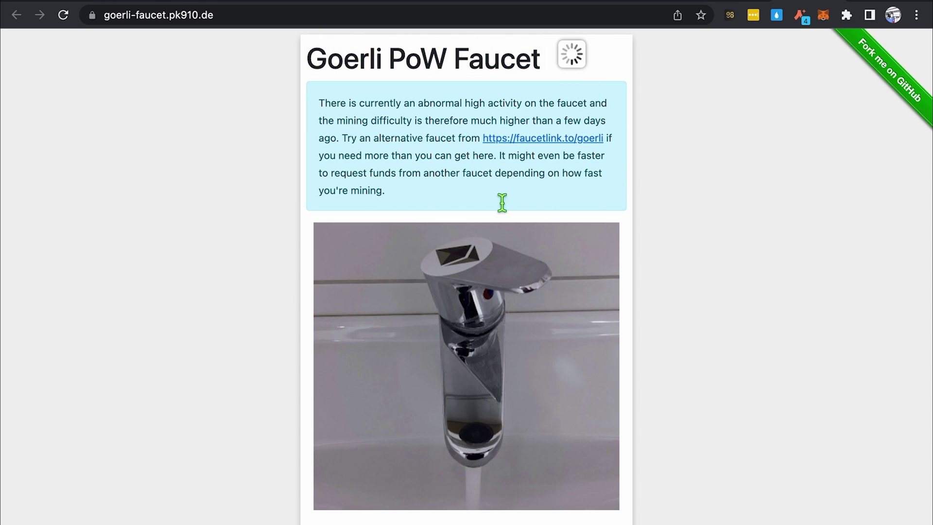
{"action": "scroll", "coordinate": [534, 214], "scroll_direction": "down", "scroll_amount": 3}
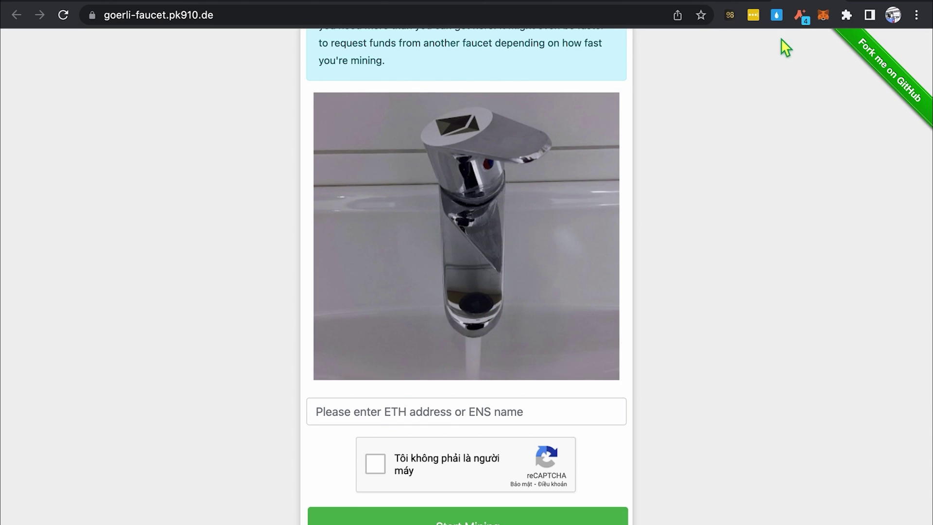
{"action": "left_click", "coordinate": [822, 15]}
{"action": "left_click", "coordinate": [407, 228]}
Step: Paste the wallet address into the faucet, pass the robot check and start mining
{"action": "left_click", "coordinate": [424, 410]}
{"action": "scroll", "coordinate": [616, 418], "scroll_direction": "down", "scroll_amount": 1}
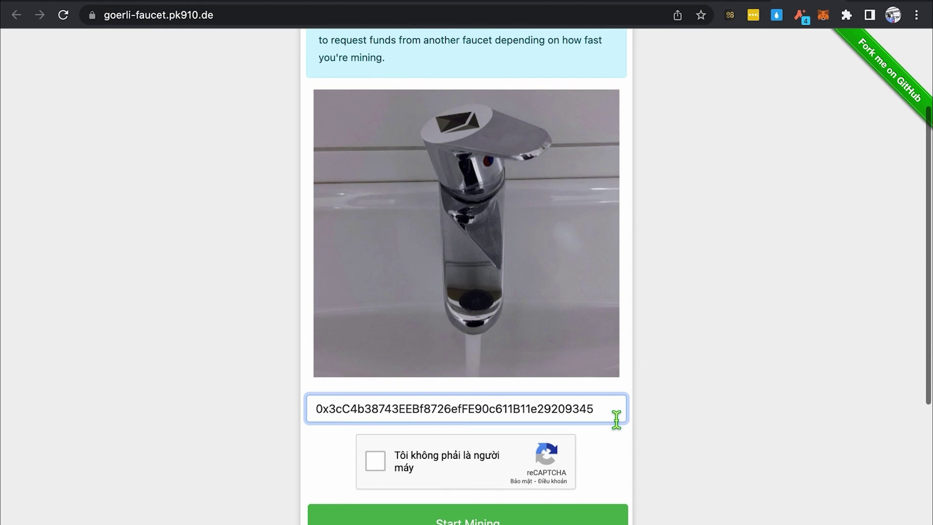
{"action": "left_click", "coordinate": [381, 463]}
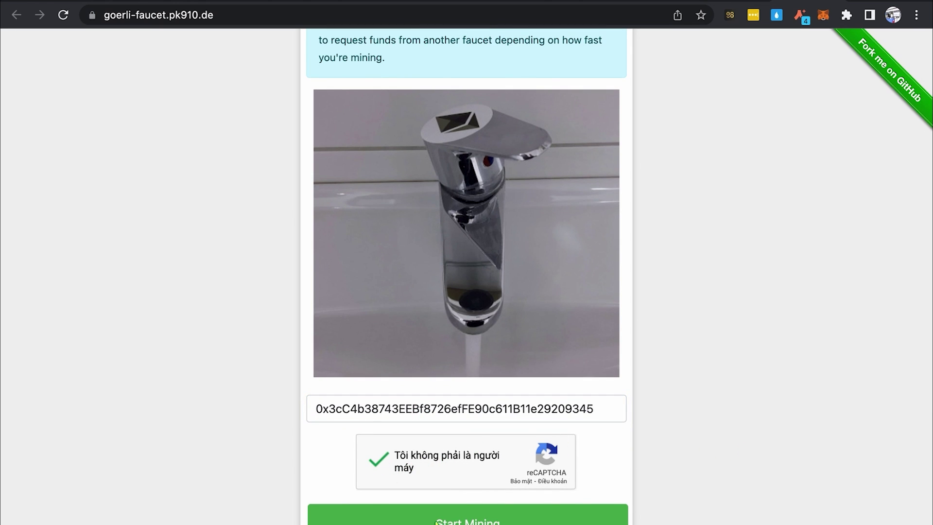
{"action": "left_click", "coordinate": [465, 519]}
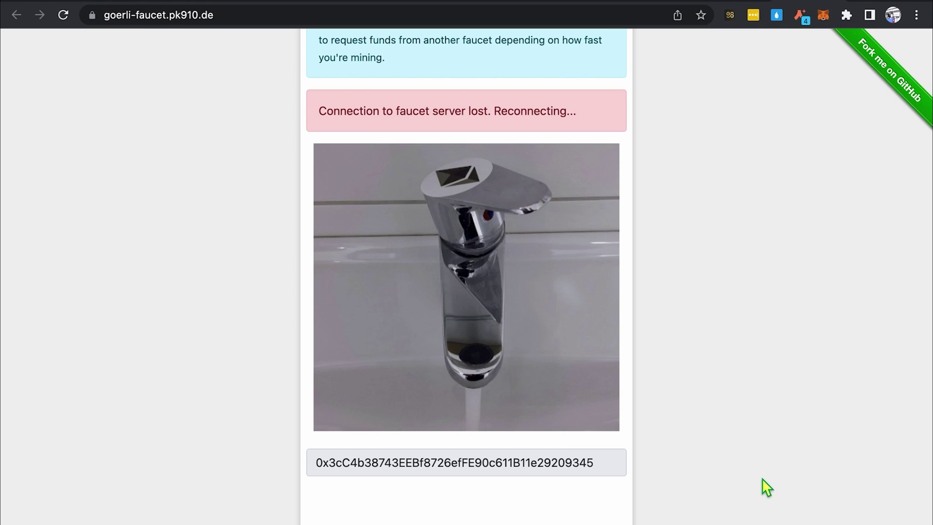
Step: Point out the 2.5 GöETH maximum reward and 4h 59min session time in the stats
{"action": "scroll", "coordinate": [756, 471], "scroll_direction": "up", "scroll_amount": 4}
{"action": "scroll", "coordinate": [754, 470], "scroll_direction": "down", "scroll_amount": 2}
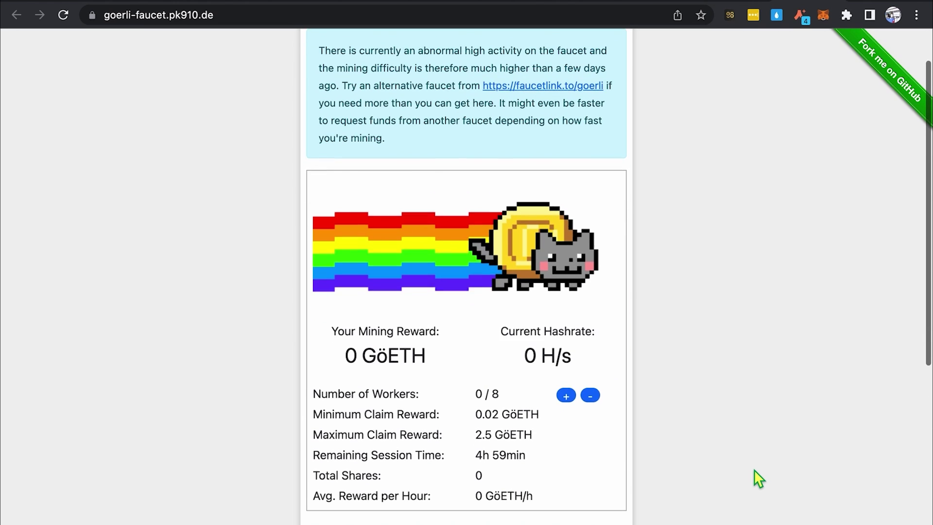
{"action": "left_click_drag", "start_coordinate": [336, 406], "coordinate": [486, 409]}
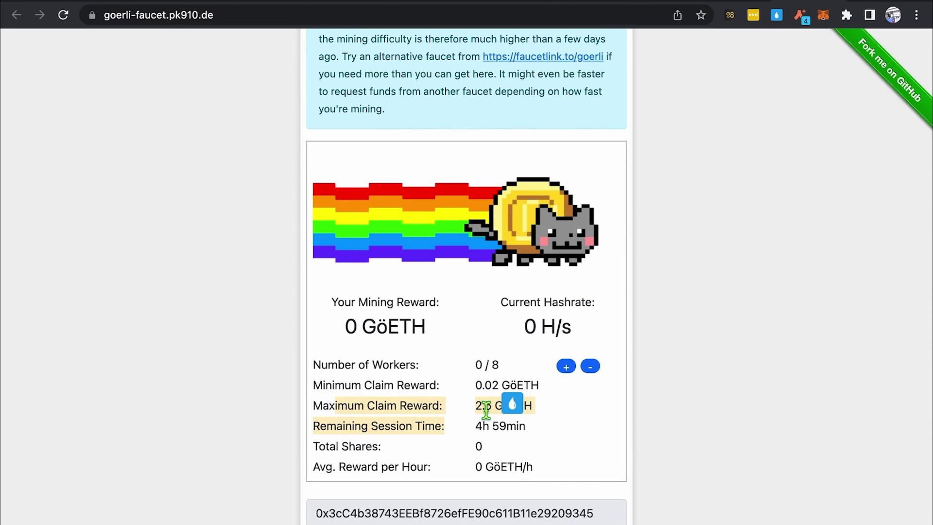
{"action": "left_click", "coordinate": [486, 409]}
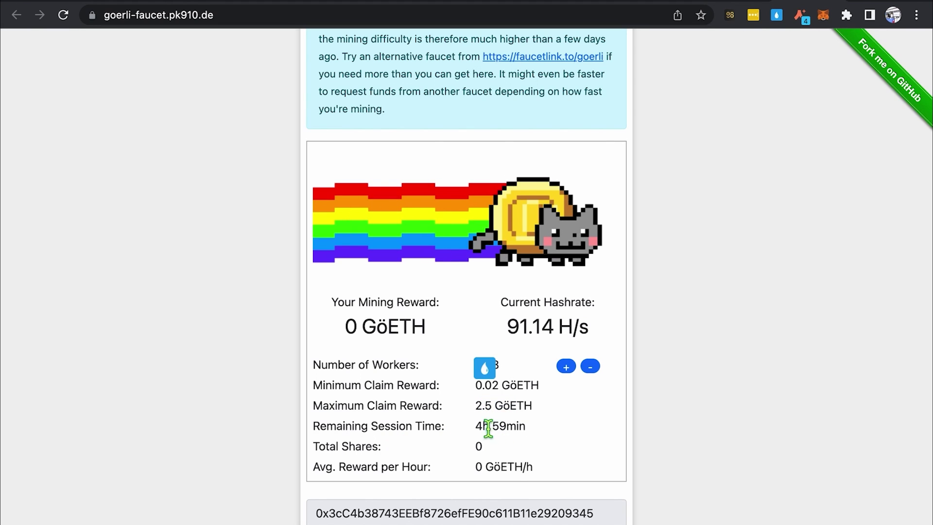
{"action": "double_click", "coordinate": [483, 405]}
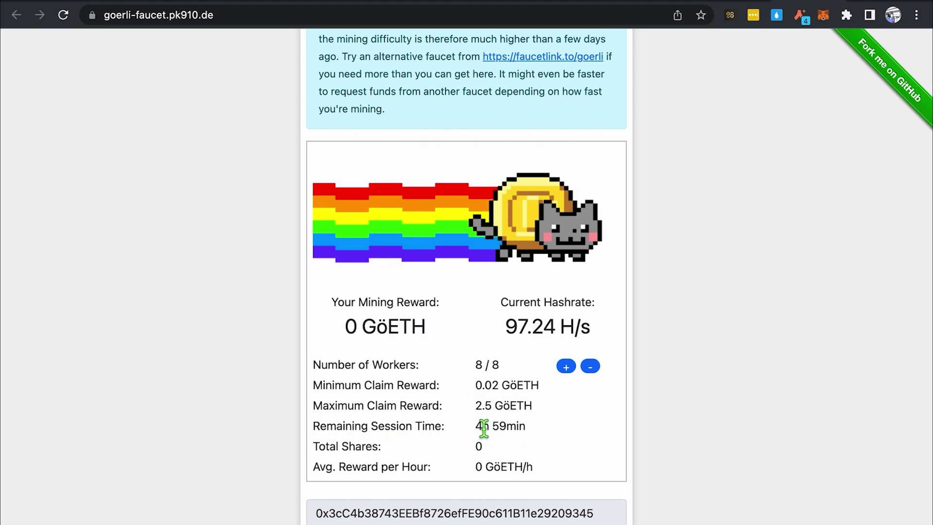
{"action": "left_click_drag", "start_coordinate": [482, 426], "coordinate": [526, 428]}
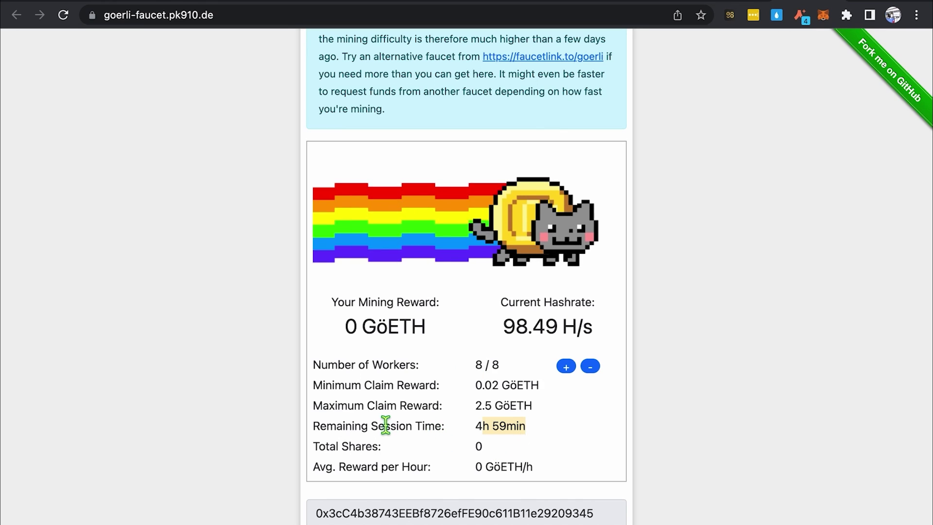
{"action": "left_click_drag", "start_coordinate": [454, 433], "coordinate": [532, 426]}
{"action": "left_click", "coordinate": [531, 426]}
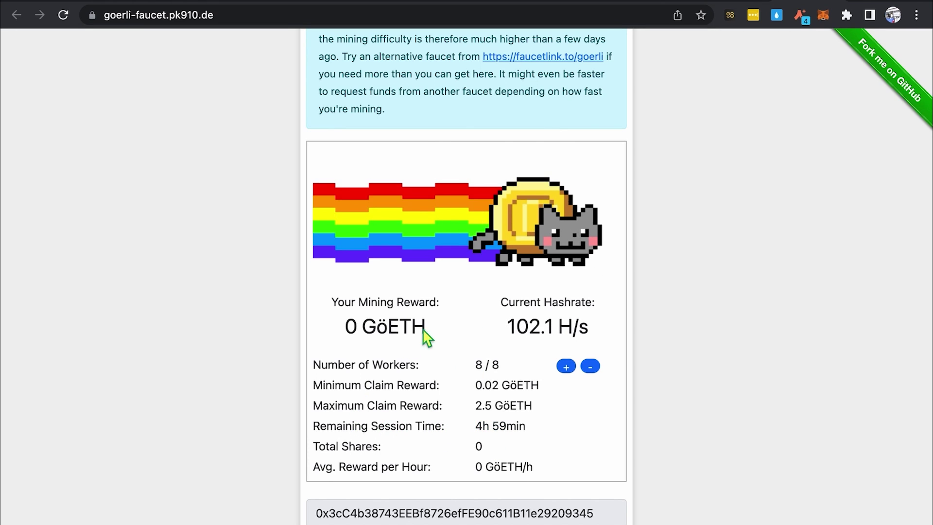
Step: Stop mining and claim the GöETH reward, then return to the starknet guide
{"action": "scroll", "coordinate": [462, 357], "scroll_direction": "up", "scroll_amount": 2}
{"action": "scroll", "coordinate": [485, 360], "scroll_direction": "down", "scroll_amount": 3}
{"action": "scroll", "coordinate": [554, 314], "scroll_direction": "up", "scroll_amount": 3}
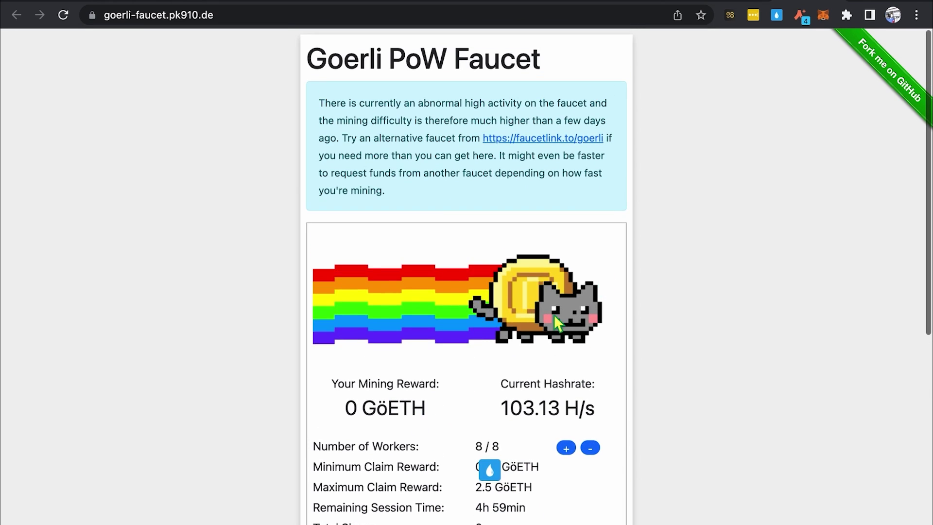
{"action": "scroll", "coordinate": [401, 275], "scroll_direction": "down", "scroll_amount": 1}
{"action": "scroll", "coordinate": [782, 281], "scroll_direction": "down", "scroll_amount": 1}
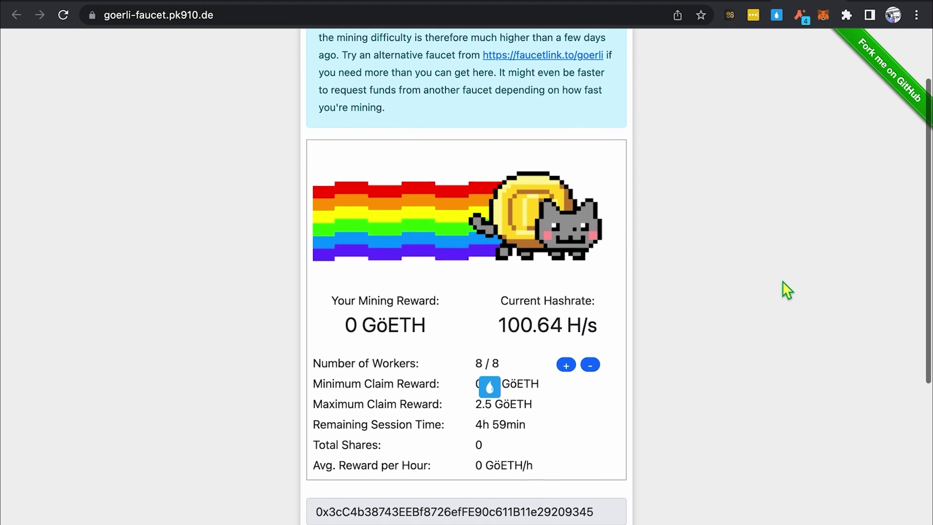
{"action": "scroll", "coordinate": [784, 282], "scroll_direction": "down", "scroll_amount": 1}
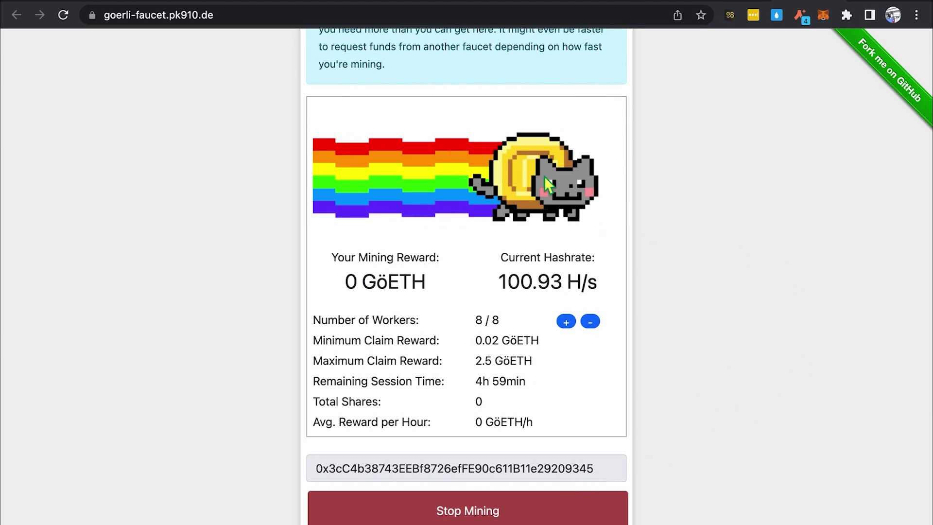
{"action": "left_click", "coordinate": [475, 511]}
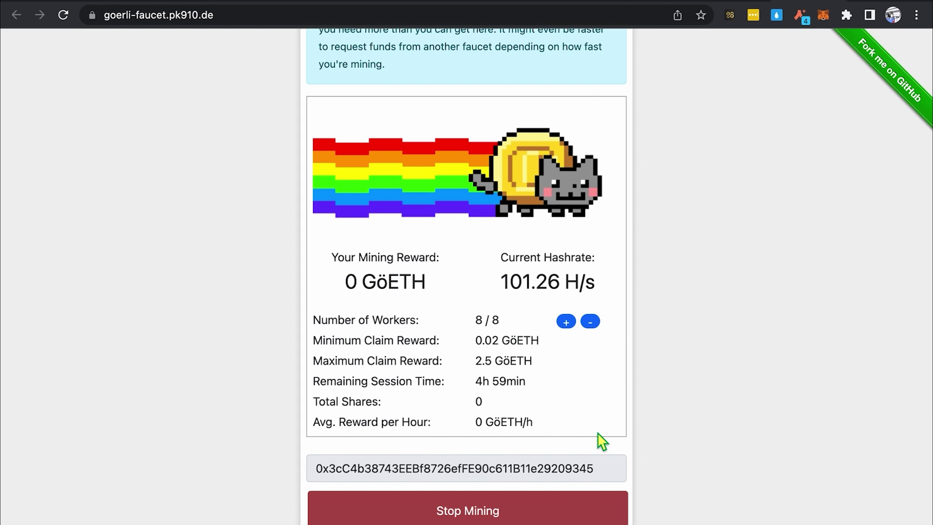
{"action": "left_click", "coordinate": [471, 511]}
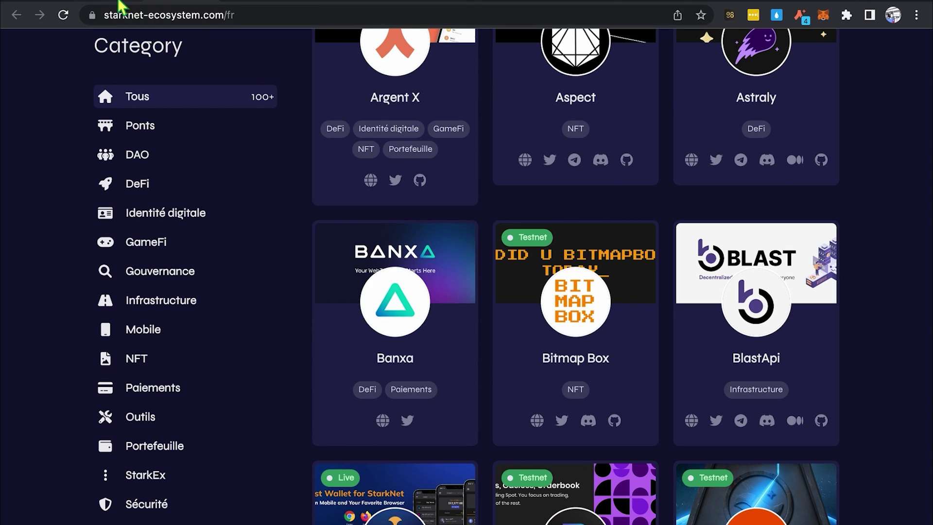
{"action": "left_click", "coordinate": [119, 4]}
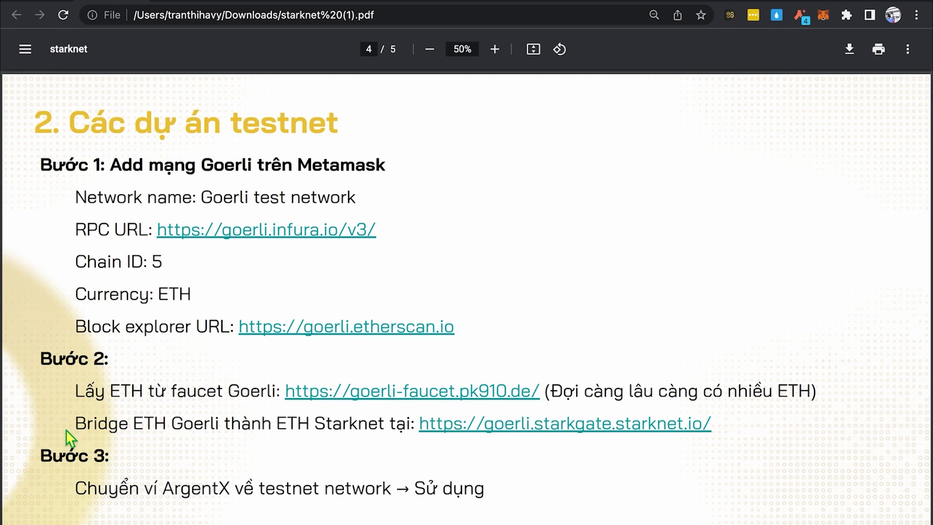
Step: Highlight the guide's instruction for bridging ETH to ETH Starknet
{"action": "left_click_drag", "start_coordinate": [109, 424], "coordinate": [203, 426]}
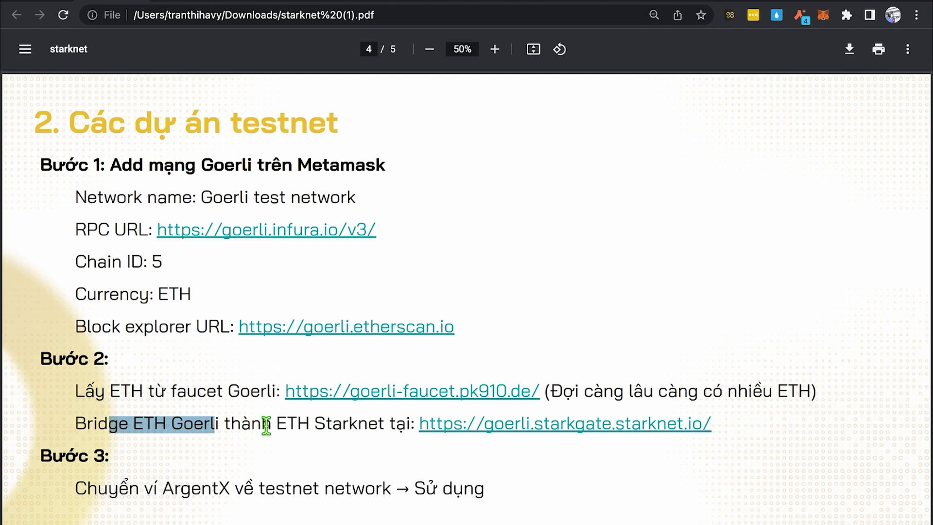
{"action": "left_click_drag", "start_coordinate": [270, 425], "coordinate": [374, 426]}
{"action": "left_click", "coordinate": [243, 430]}
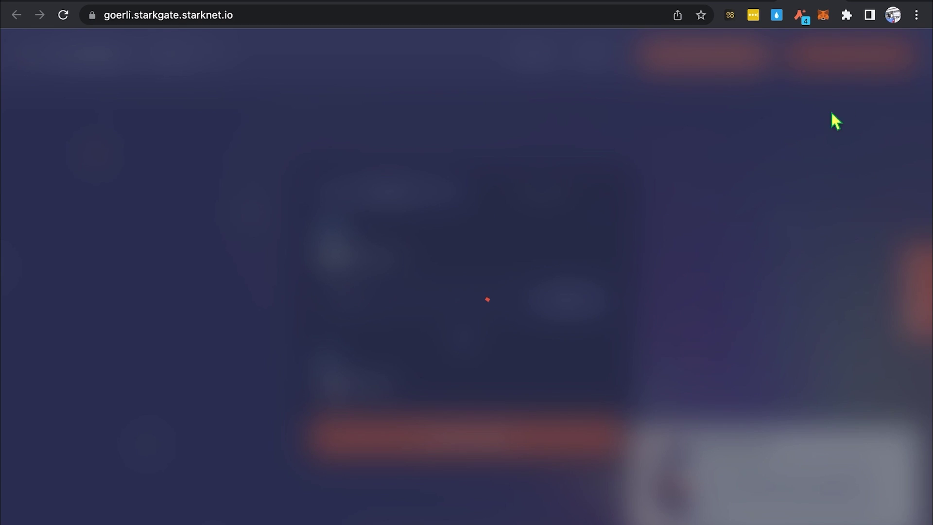
Step: Connect MetaMask and the Argent X Account 1 StarkNet wallet to StarkGate
{"action": "left_click", "coordinate": [524, 315]}
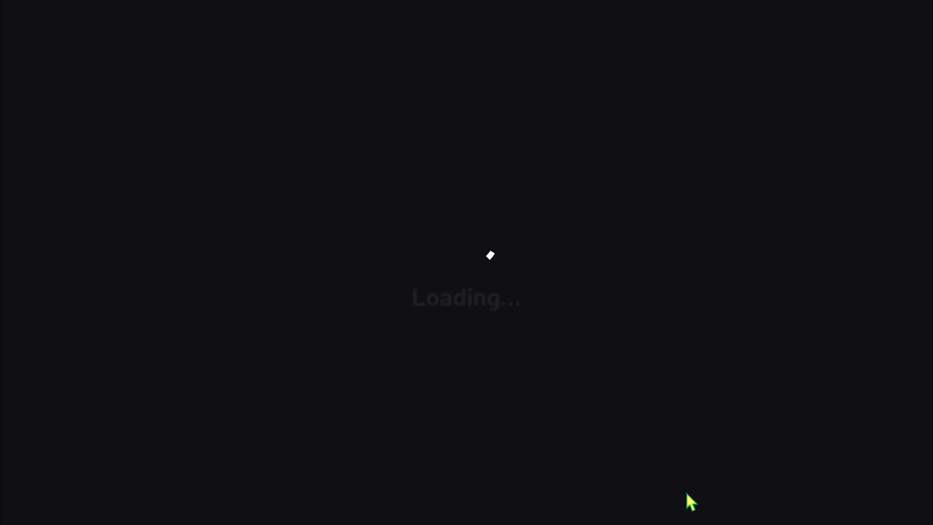
{"action": "left_click", "coordinate": [697, 512]}
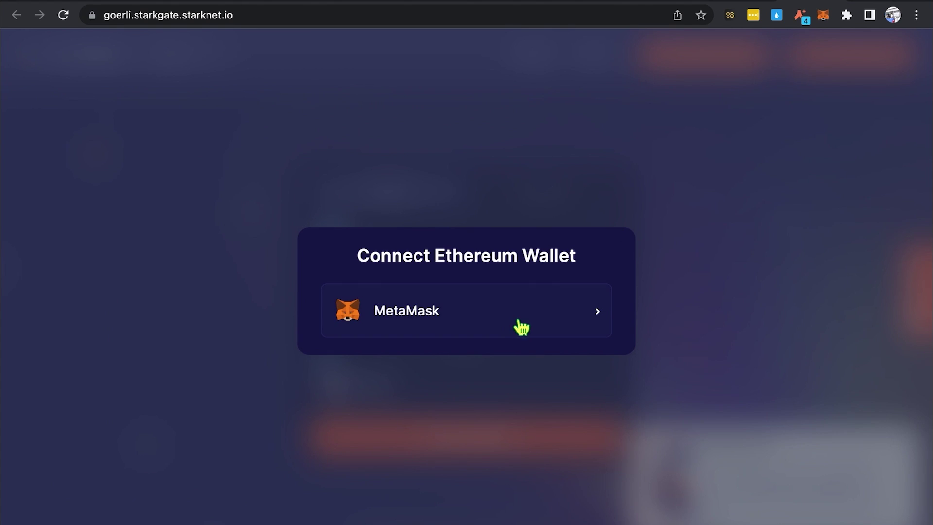
{"action": "left_click", "coordinate": [518, 322]}
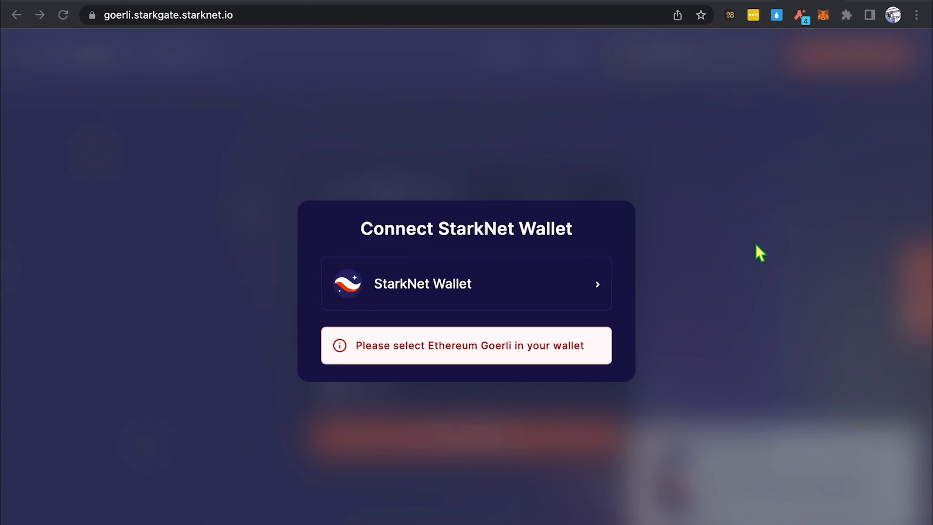
{"action": "left_click", "coordinate": [755, 245]}
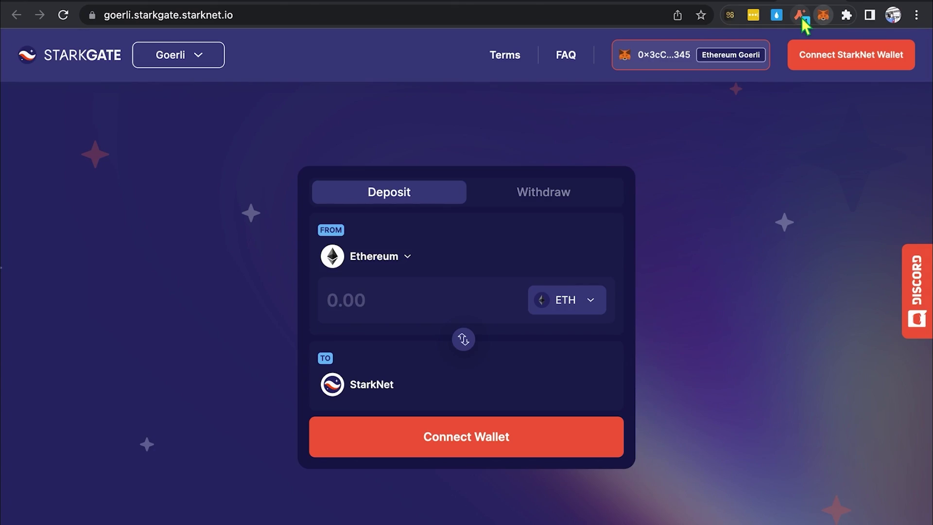
{"action": "left_click", "coordinate": [801, 19]}
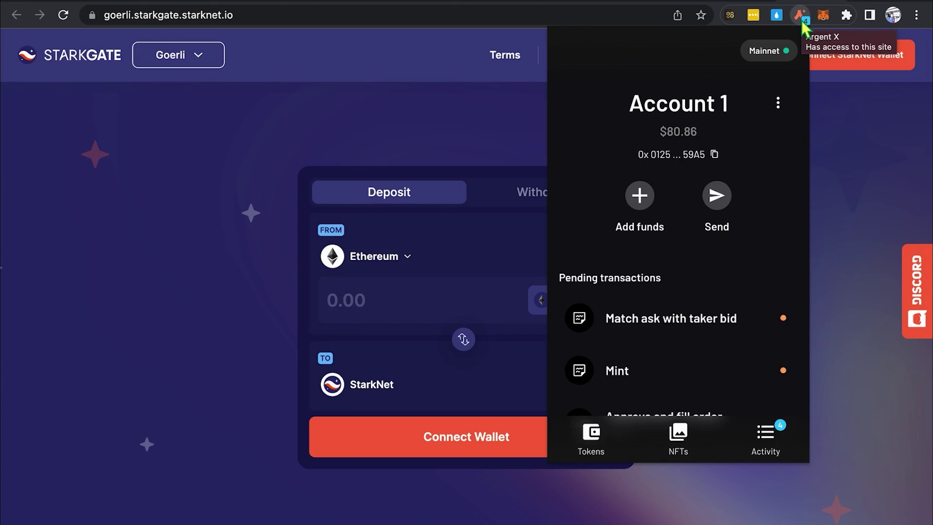
{"action": "left_click", "coordinate": [795, 38]}
{"action": "left_click", "coordinate": [784, 51]}
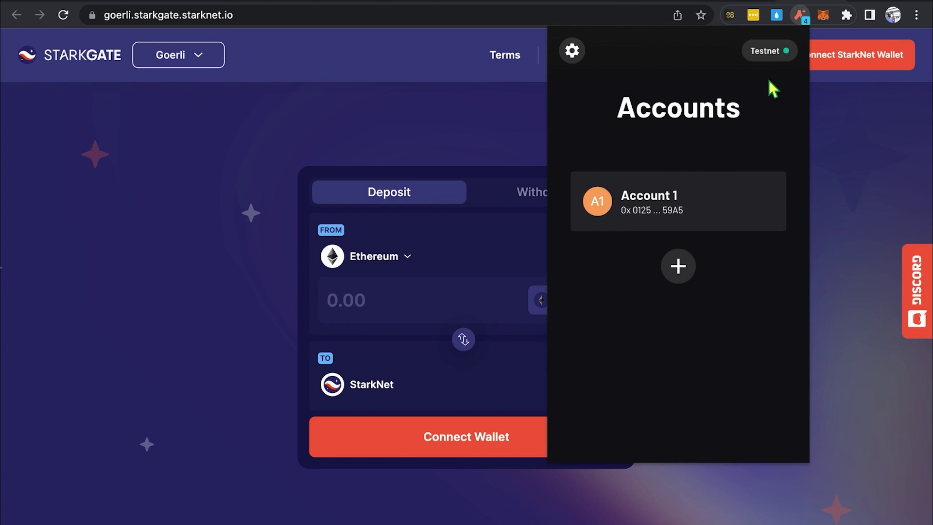
{"action": "left_click", "coordinate": [662, 208]}
{"action": "left_click", "coordinate": [642, 519]}
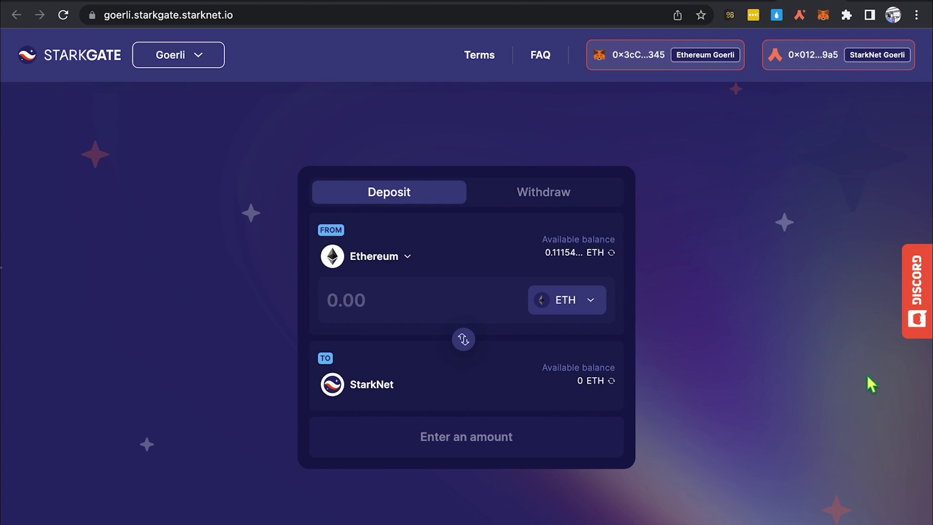
Step: Bridge 0.11 ETH on Goerli to StarkNet and confirm the deposit in MetaMask
{"action": "left_click", "coordinate": [174, 58]}
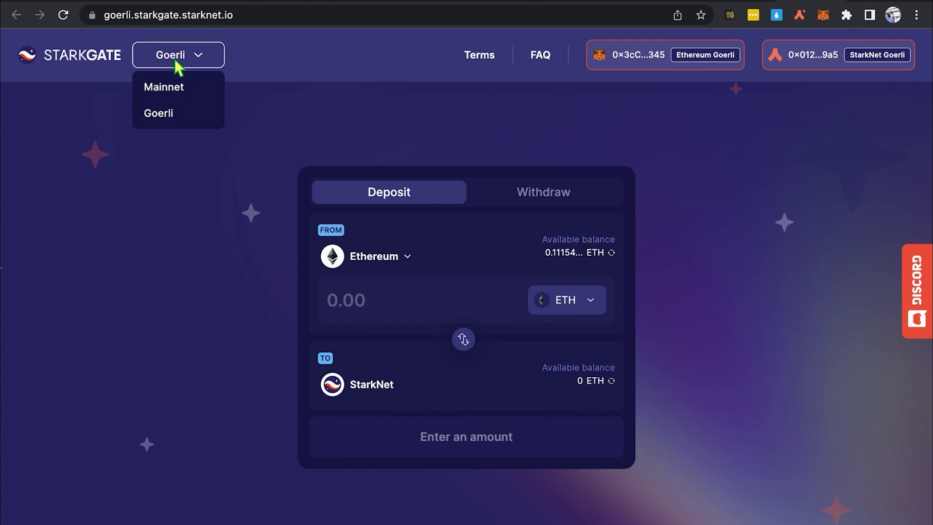
{"action": "left_click", "coordinate": [170, 115]}
{"action": "left_click", "coordinate": [369, 299]}
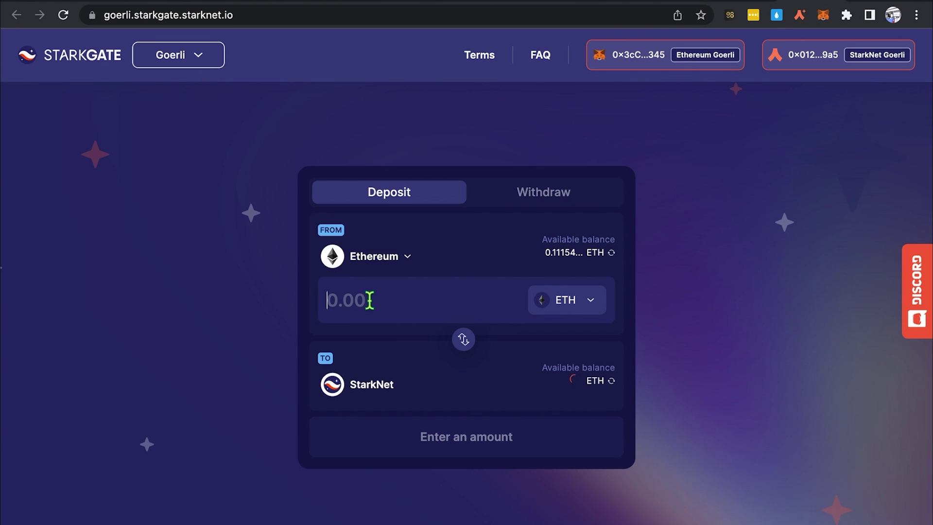
{"action": "type", "text": "0"}
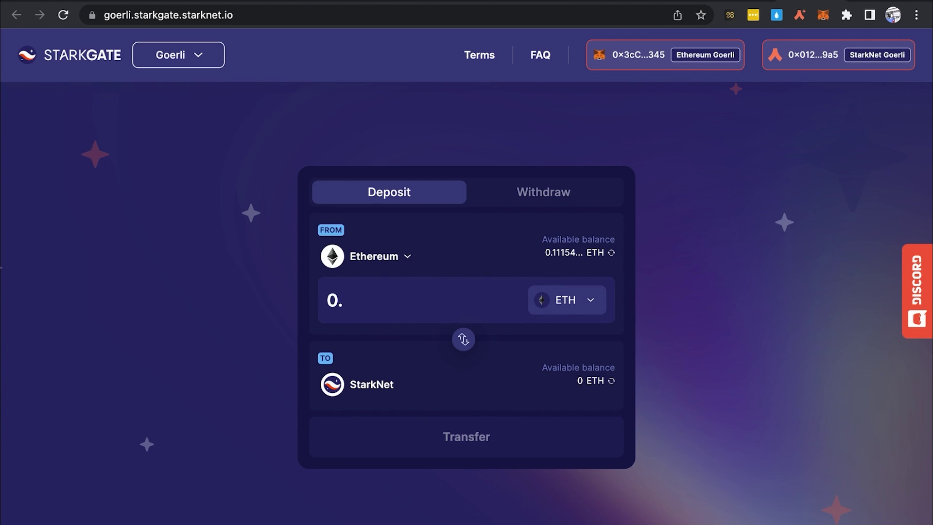
{"action": "type", "text": ".11"}
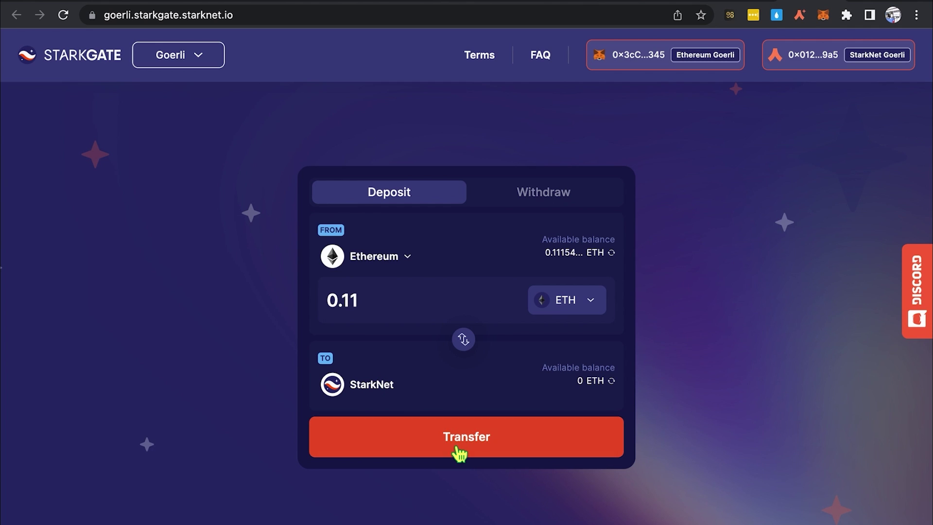
{"action": "left_click", "coordinate": [458, 447]}
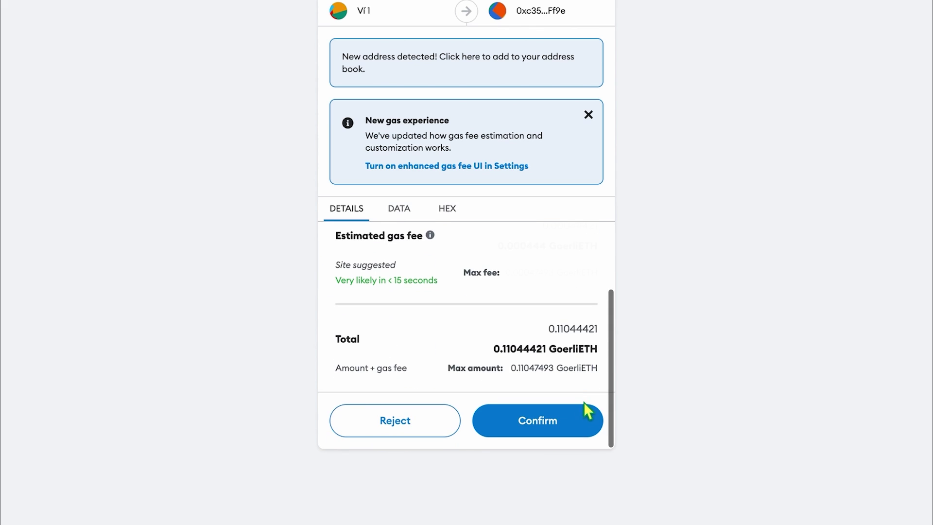
{"action": "left_click", "coordinate": [566, 421]}
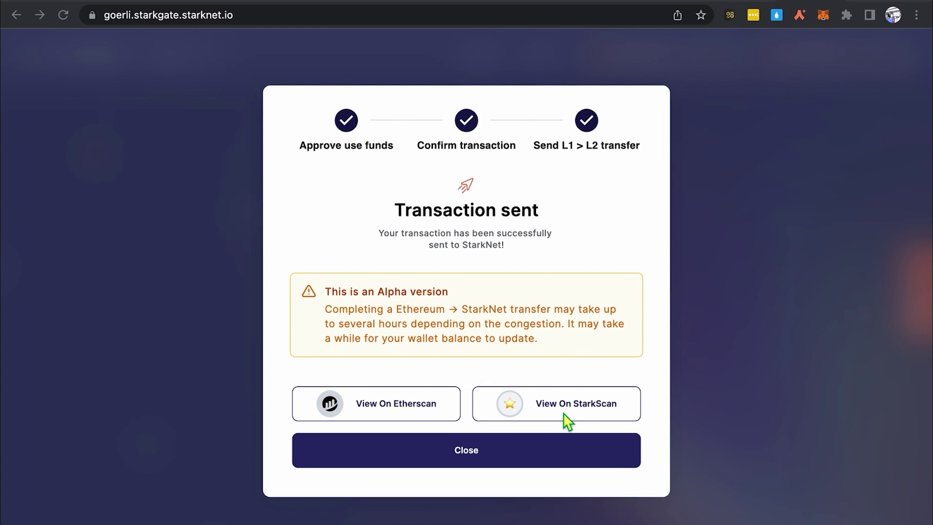
Step: Close StarkGate's Transaction sent dialog and mark a line in the guide
{"action": "left_click", "coordinate": [468, 452]}
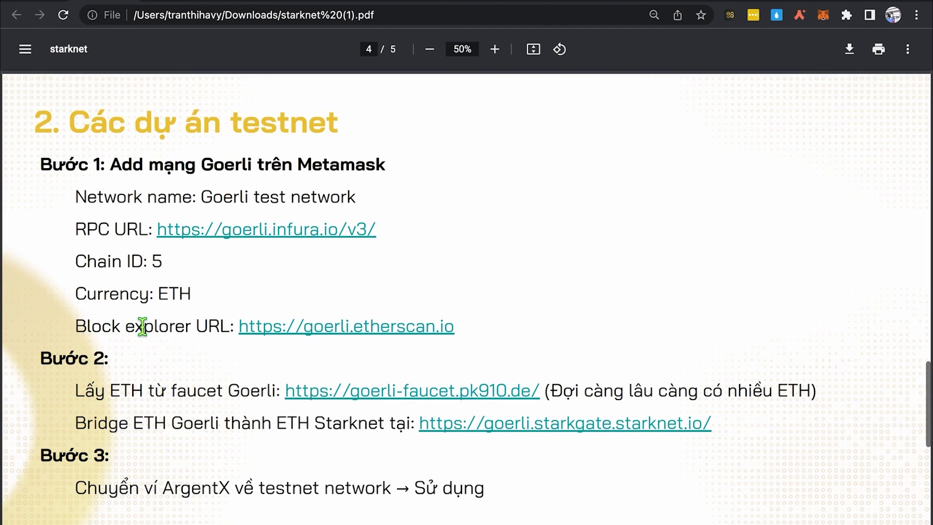
{"action": "scroll", "coordinate": [146, 327], "scroll_direction": "down", "scroll_amount": 2}
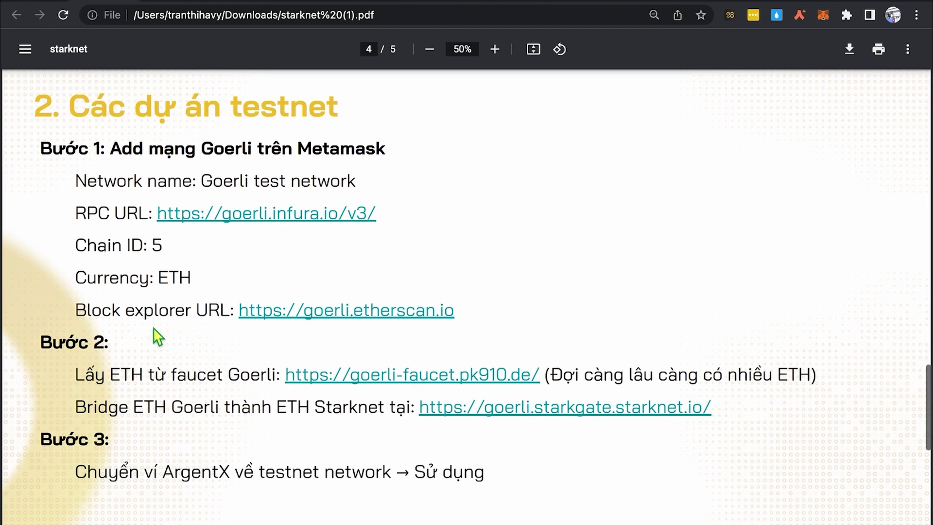
{"action": "left_click_drag", "start_coordinate": [76, 464], "coordinate": [360, 464]}
{"action": "left_click", "coordinate": [360, 464]}
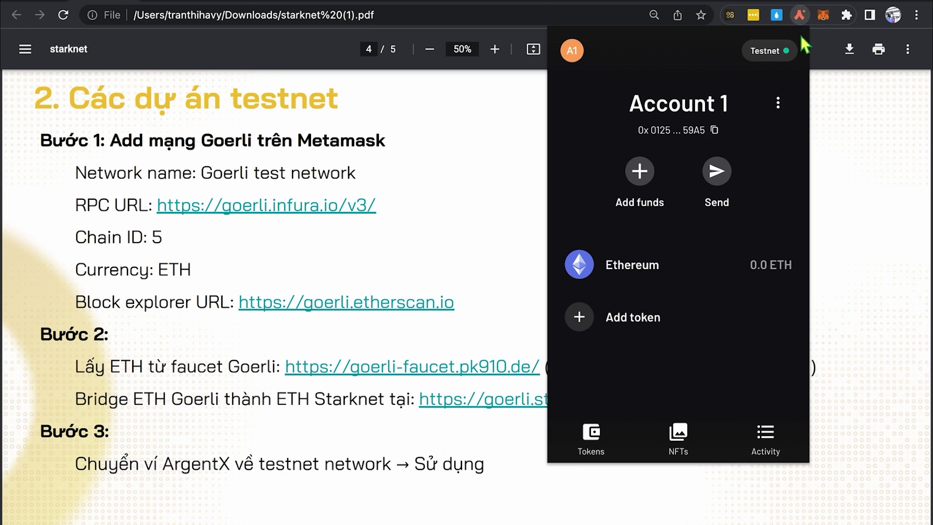
Step: Set Argent X to Testnet and open StarkSwap from page 5's project list
{"action": "left_click", "coordinate": [767, 50]}
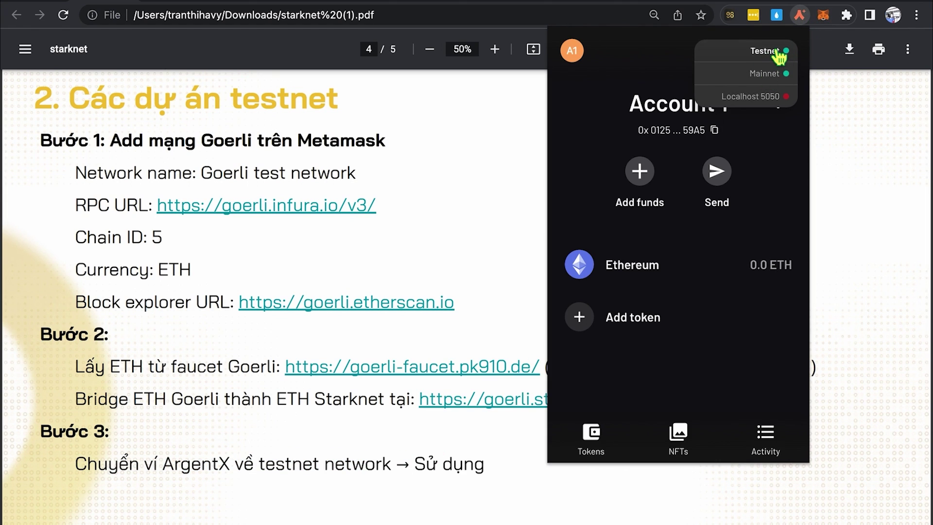
{"action": "left_click", "coordinate": [771, 51]}
{"action": "left_click", "coordinate": [897, 129]}
{"action": "scroll", "coordinate": [693, 182], "scroll_direction": "down", "scroll_amount": 2}
{"action": "scroll", "coordinate": [693, 182], "scroll_direction": "down", "scroll_amount": 10}
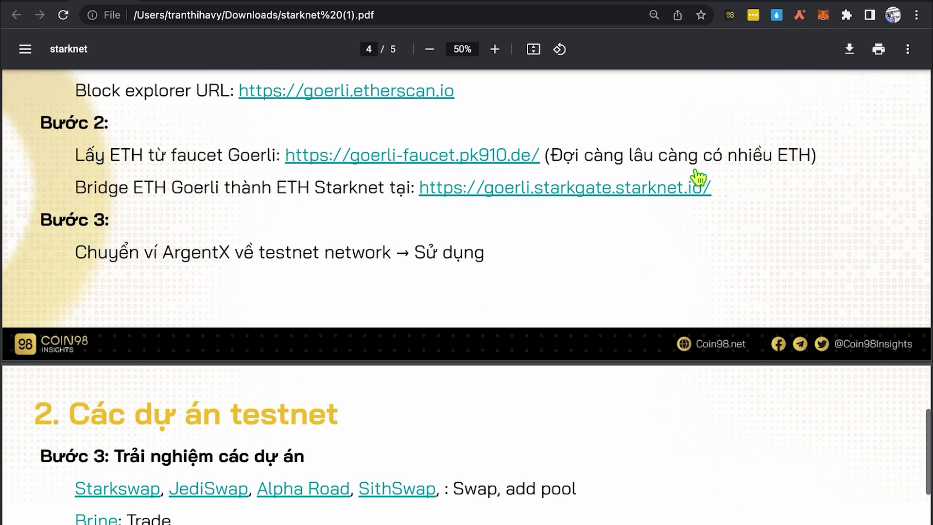
{"action": "scroll", "coordinate": [694, 168], "scroll_direction": "down", "scroll_amount": 2}
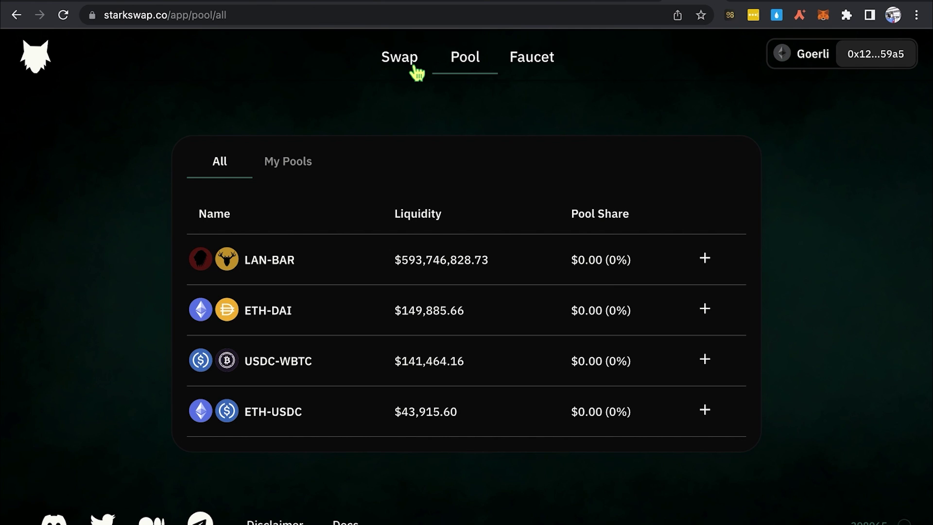
{"action": "left_click", "coordinate": [415, 70]}
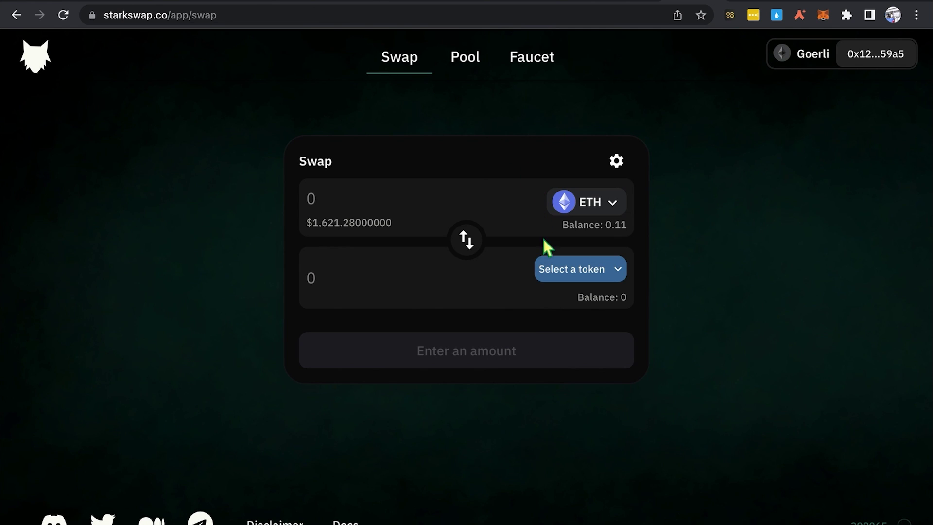
Step: Set up a StarkSwap swap of 0.01 ETH for USDC
{"action": "left_click", "coordinate": [547, 267]}
{"action": "left_click", "coordinate": [444, 306]}
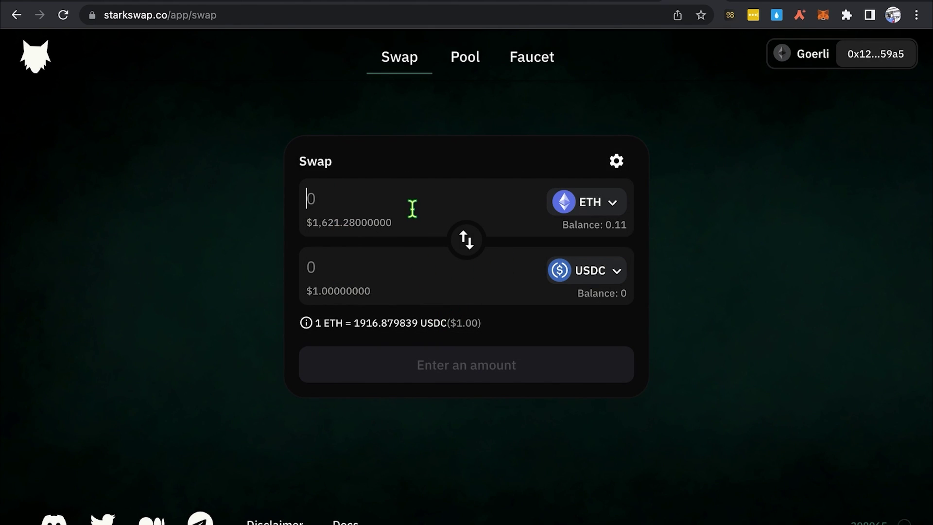
{"action": "type", "text": "0.1"}
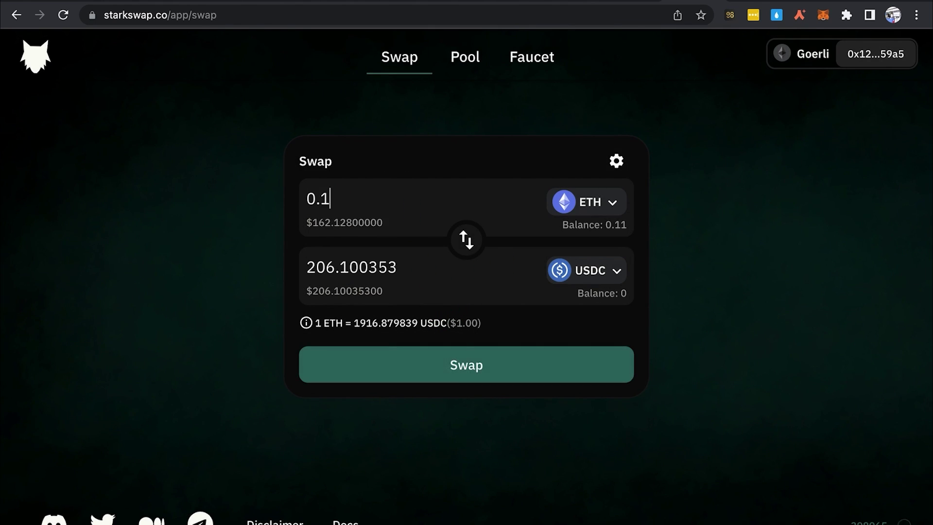
{"action": "key", "text": "BackSpace"}
{"action": "type", "text": "01"}
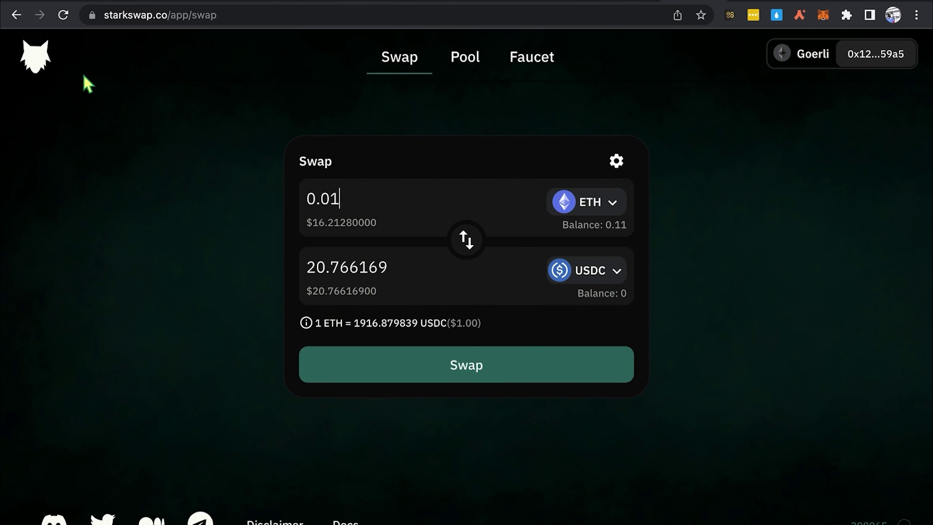
Step: Confirm the 0.01 ETH swap, then sign and approve it in Argent X
{"action": "left_click", "coordinate": [486, 373]}
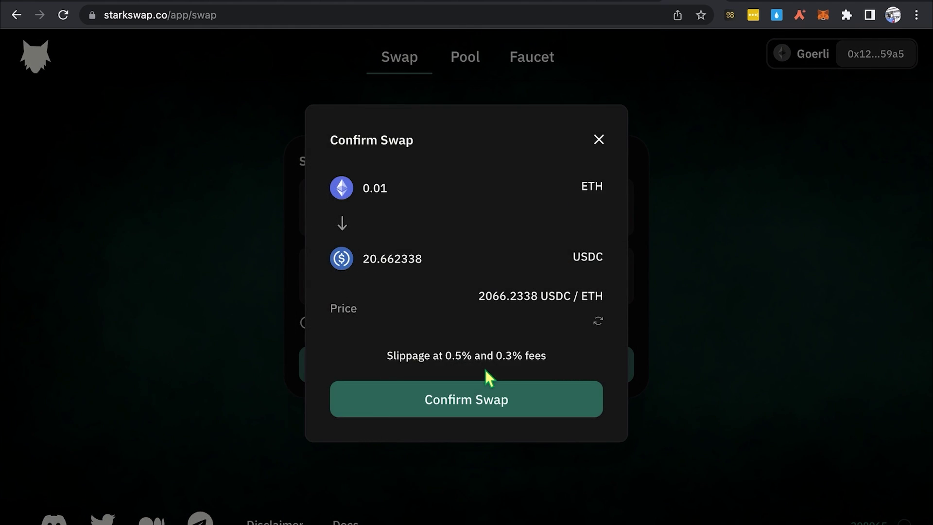
{"action": "left_click", "coordinate": [482, 401]}
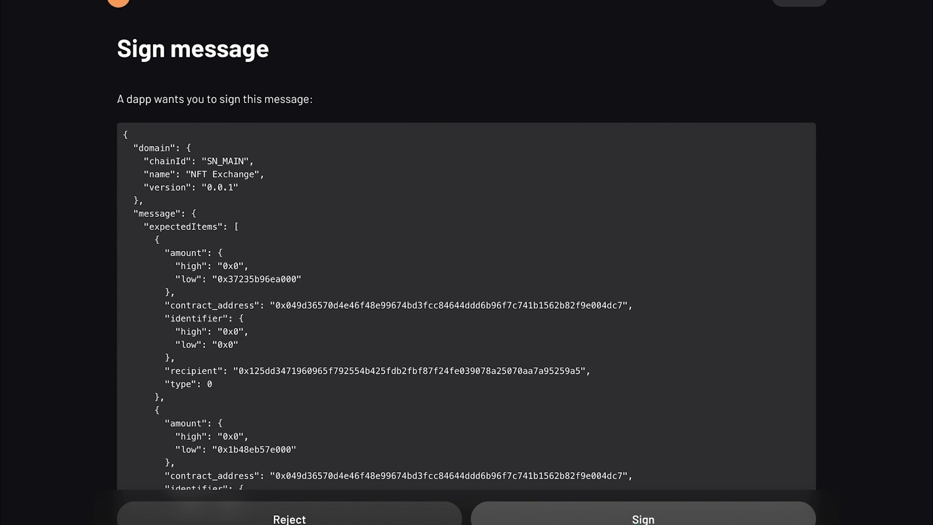
{"action": "left_click", "coordinate": [637, 519]}
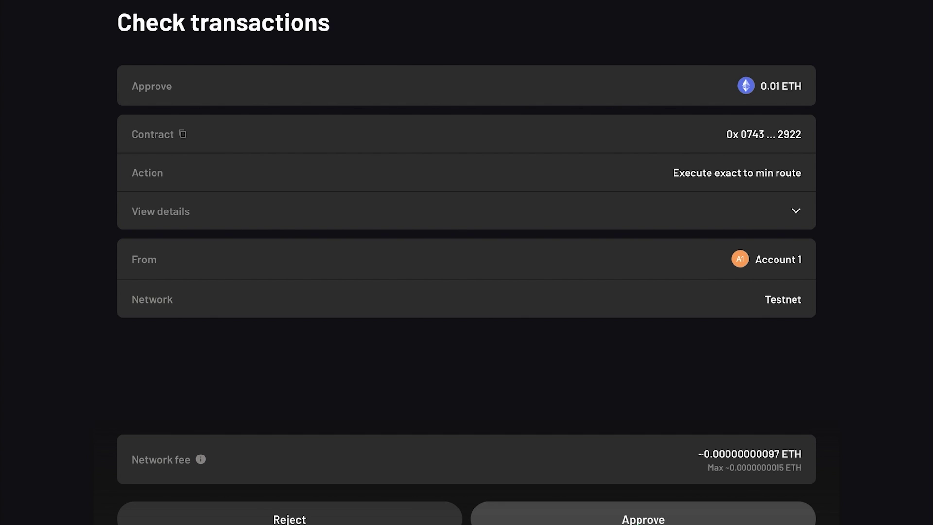
{"action": "left_click", "coordinate": [636, 520]}
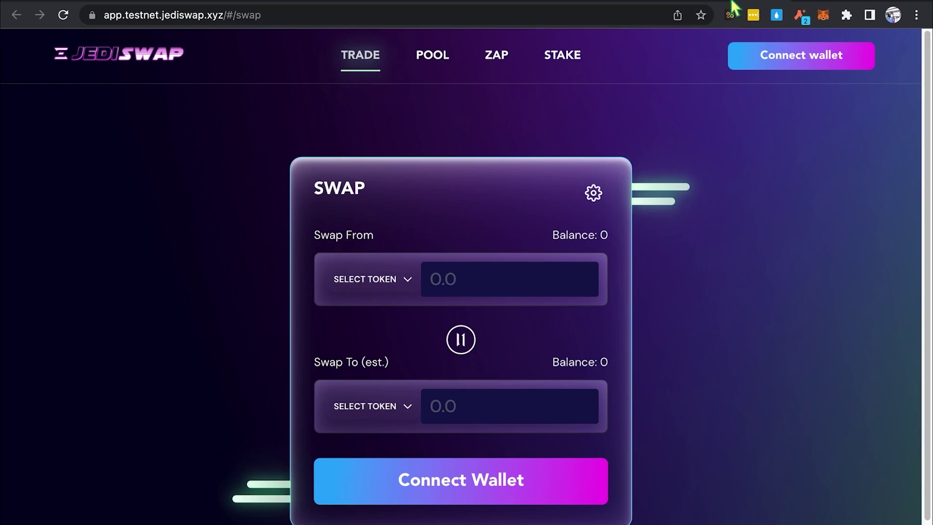
Step: Connect Argent-X to JediSwap and enter a 0.03 ETH to USDC swap
{"action": "left_click", "coordinate": [780, 60]}
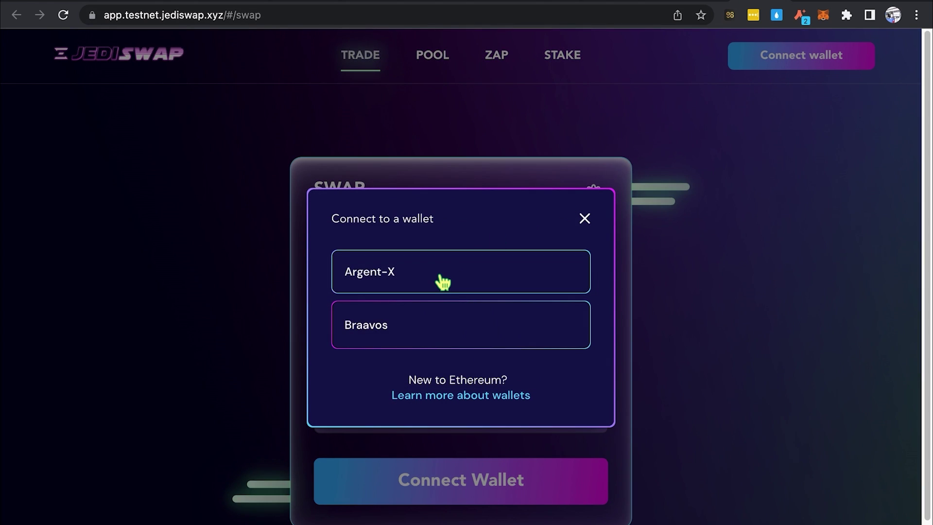
{"action": "left_click", "coordinate": [441, 282]}
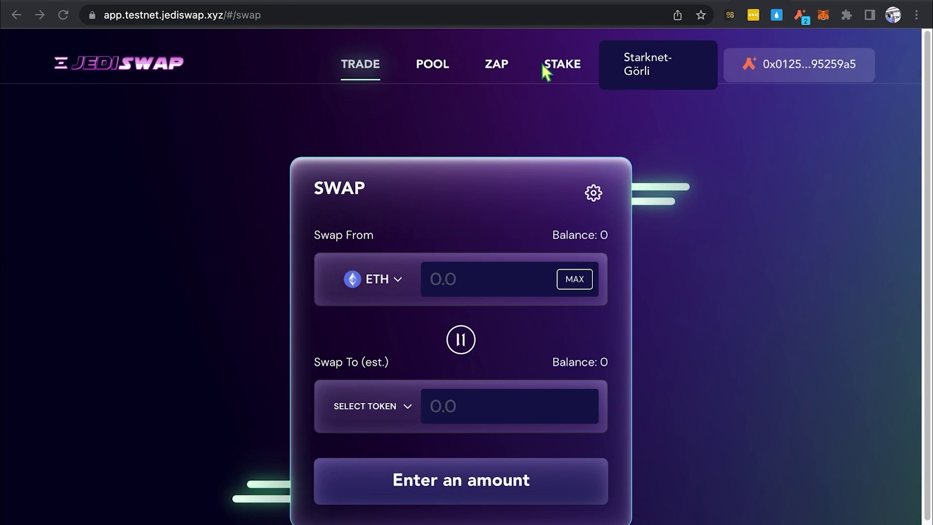
{"action": "left_click", "coordinate": [368, 411]}
{"action": "left_click", "coordinate": [436, 351]}
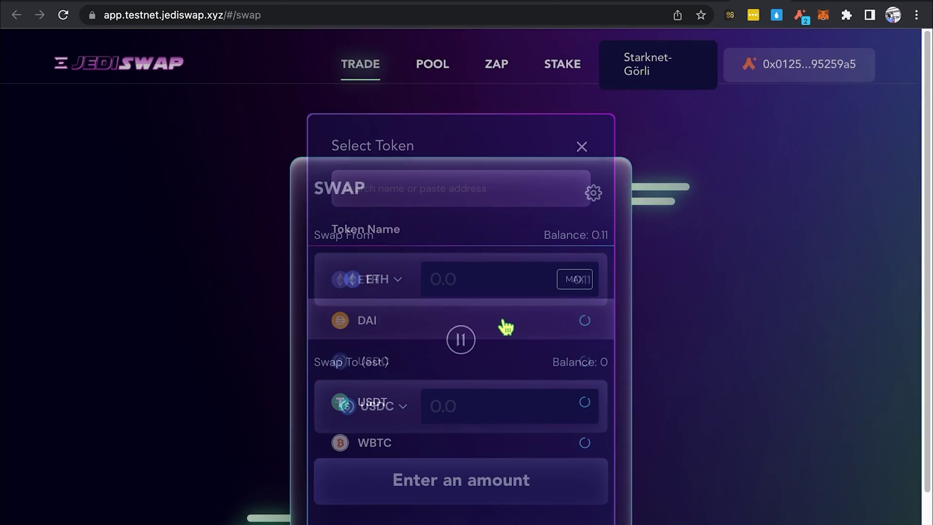
{"action": "type", "text": "0.01"}
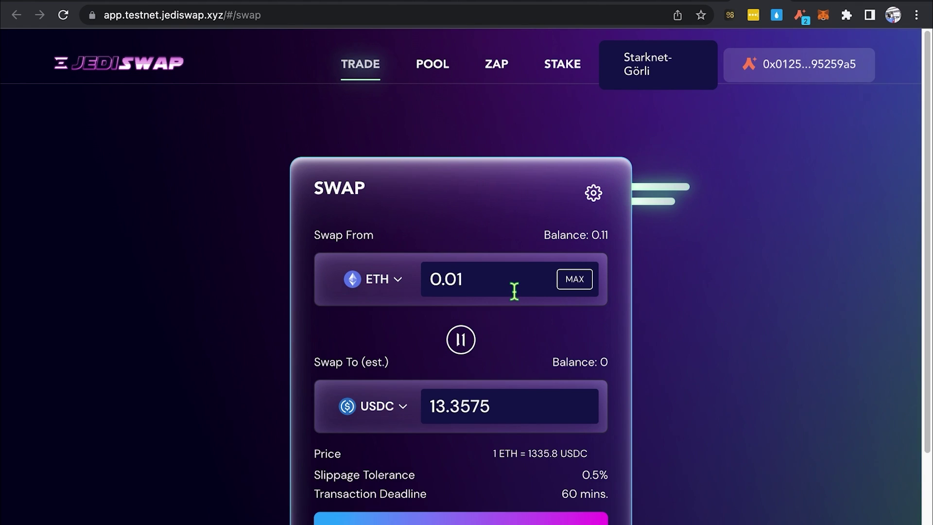
{"action": "scroll", "coordinate": [515, 291], "scroll_direction": "down", "scroll_amount": 3}
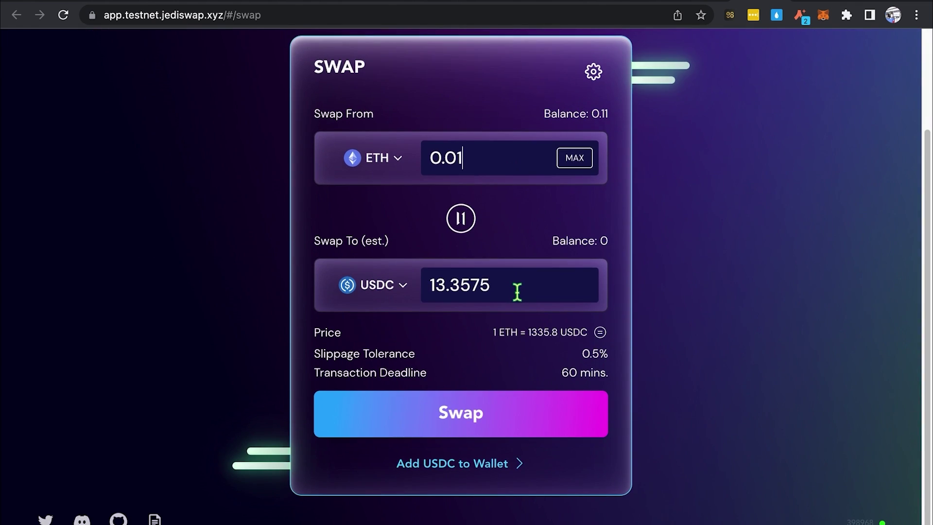
{"action": "key", "text": "BackSpace"}
{"action": "type", "text": "3"}
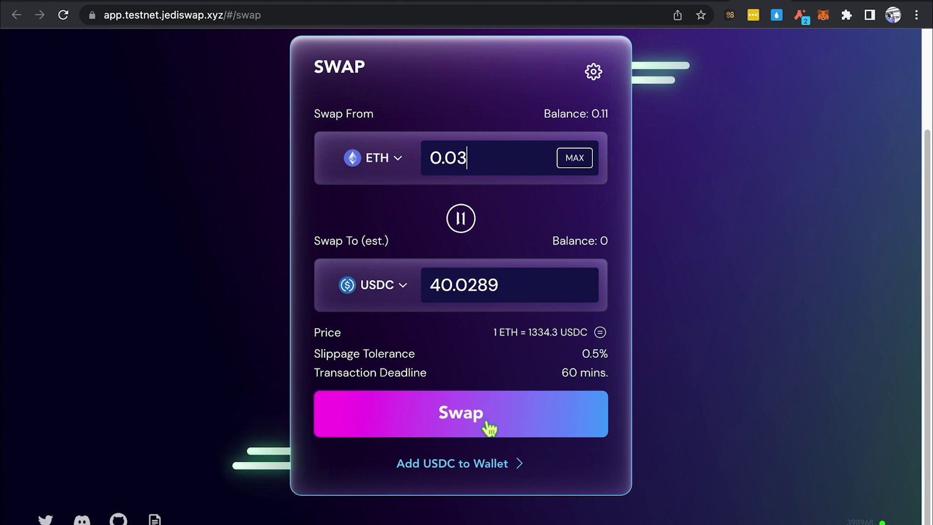
Step: Confirm the 0.03 ETH swap, approve it in the wallet and dismiss the submitted notice
{"action": "left_click", "coordinate": [487, 424]}
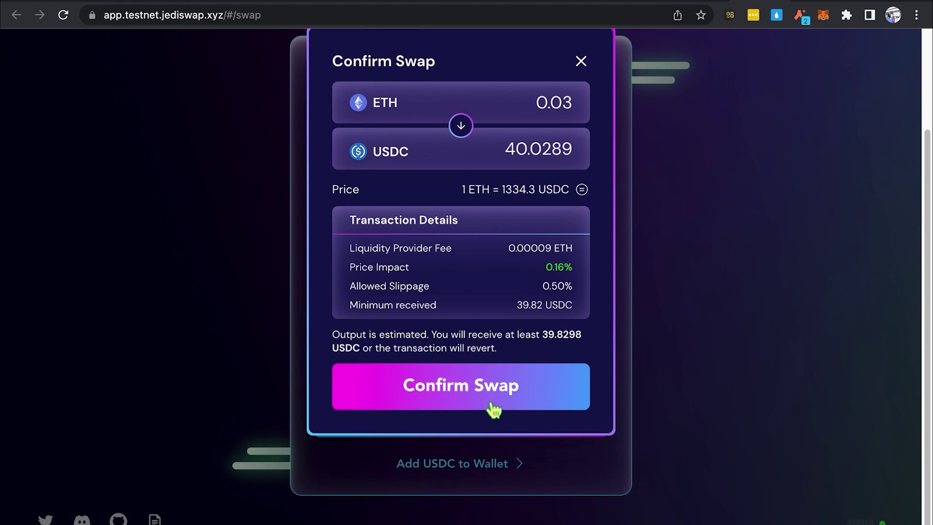
{"action": "left_click", "coordinate": [487, 401]}
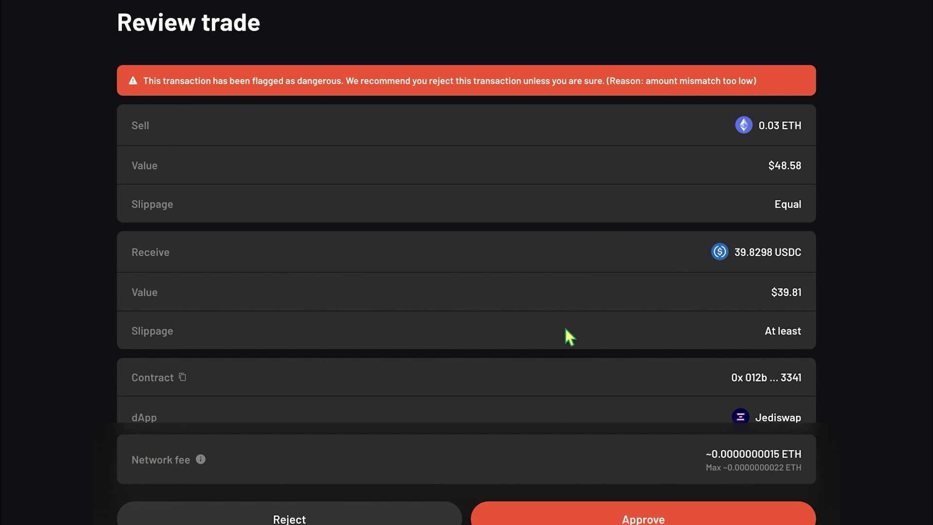
{"action": "left_click", "coordinate": [562, 520]}
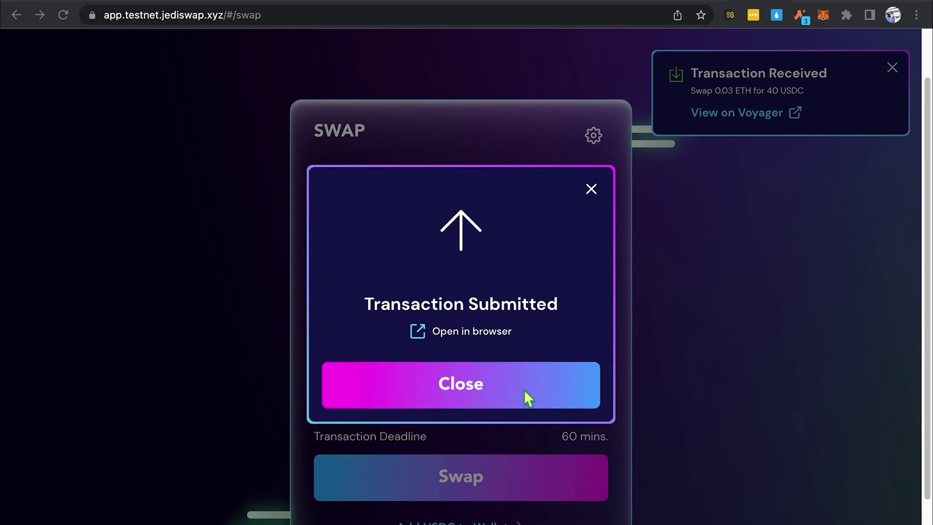
{"action": "left_click", "coordinate": [524, 389]}
{"action": "scroll", "coordinate": [763, 191], "scroll_direction": "up", "scroll_amount": 2}
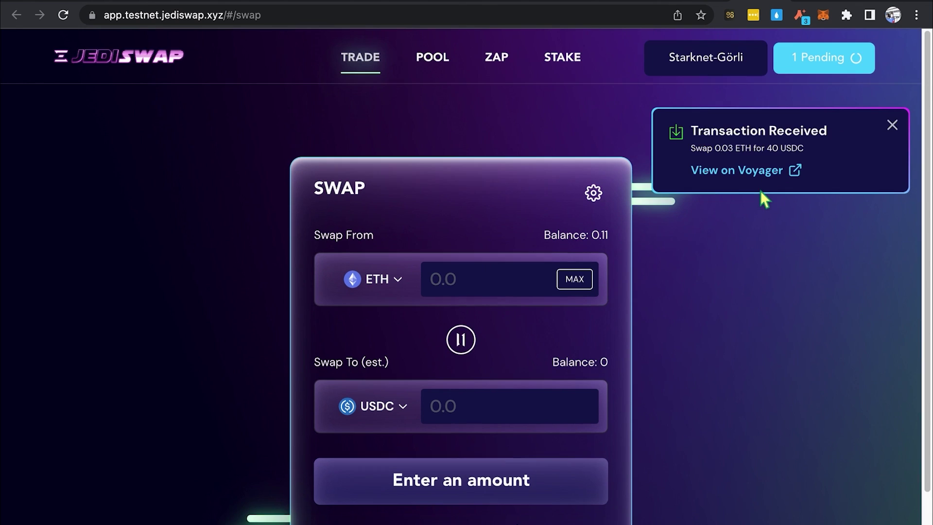
{"action": "scroll", "coordinate": [757, 190], "scroll_direction": "down", "scroll_amount": 1}
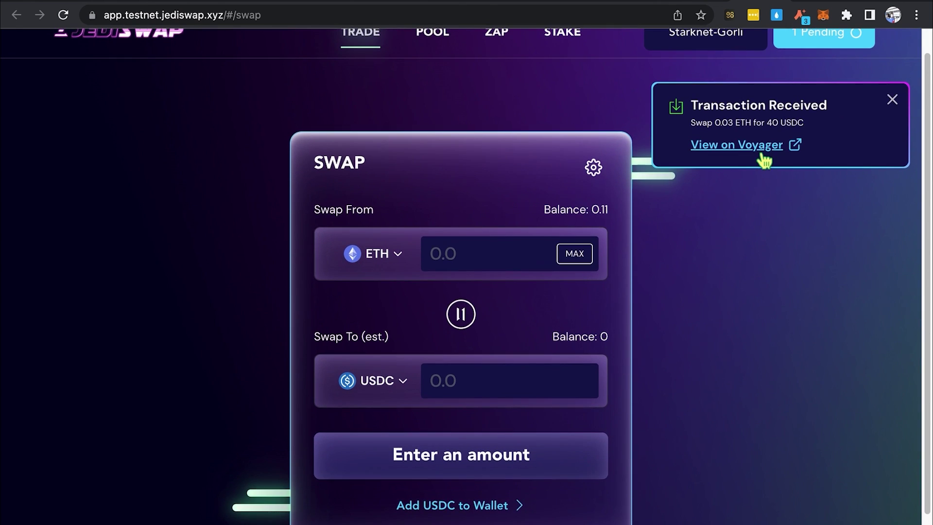
{"action": "scroll", "coordinate": [636, 83], "scroll_direction": "up", "scroll_amount": 1}
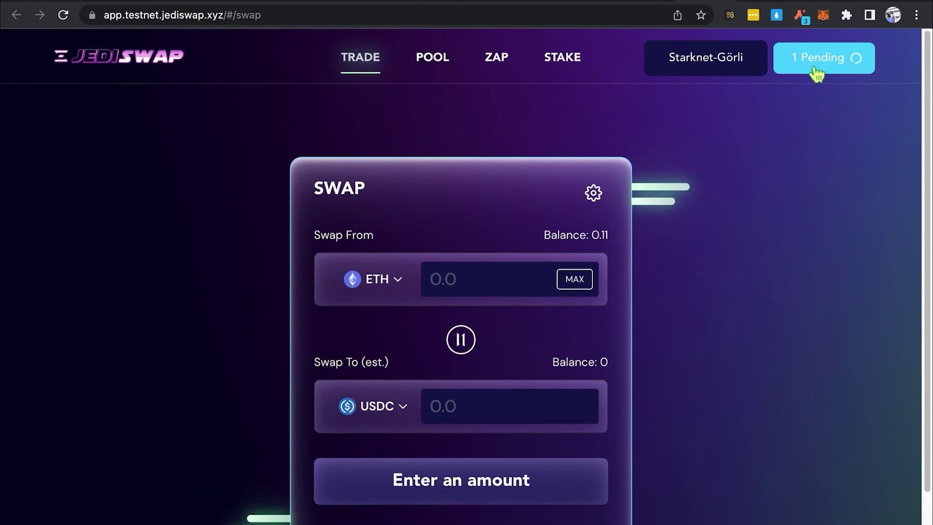
Step: Dismiss StarkGate's Transaction sent dialog, connect Argent X, then return to the PDF tab
{"action": "left_click", "coordinate": [601, 2]}
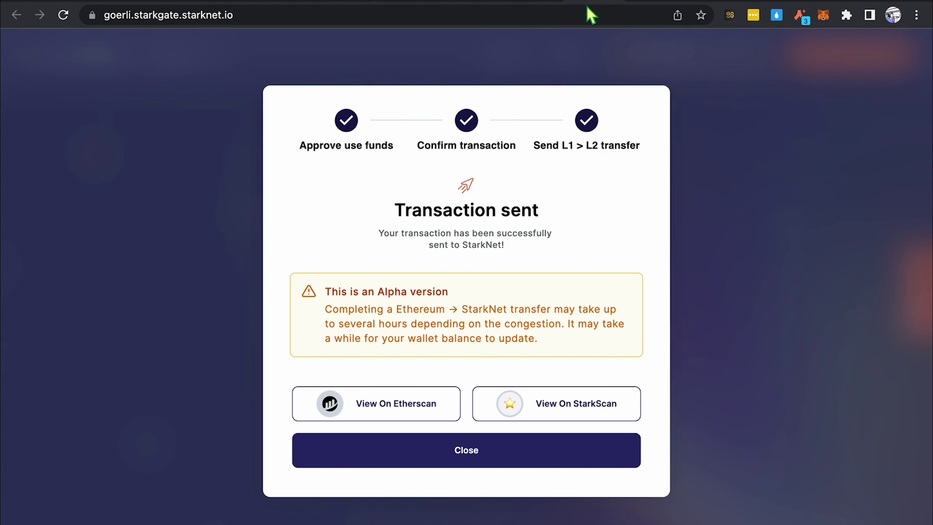
{"action": "left_click", "coordinate": [487, 456]}
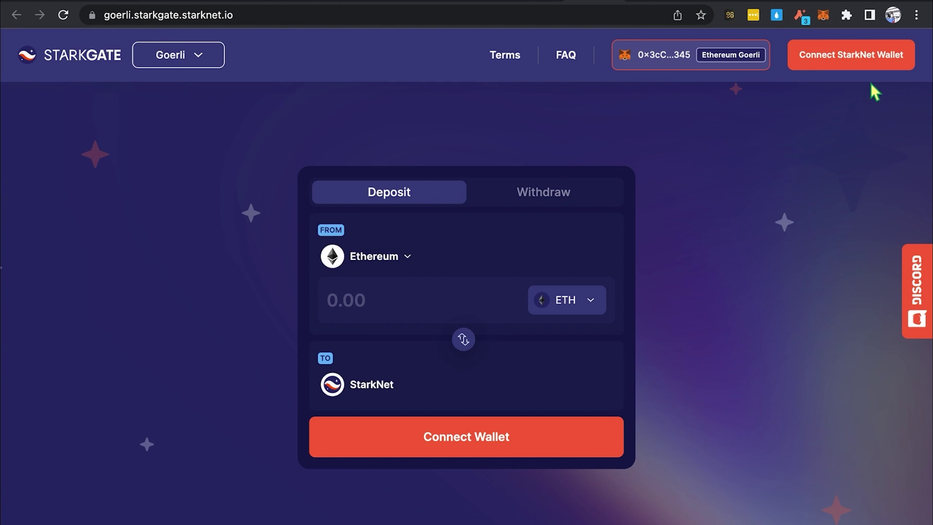
{"action": "left_click", "coordinate": [870, 56]}
{"action": "left_click", "coordinate": [454, 320]}
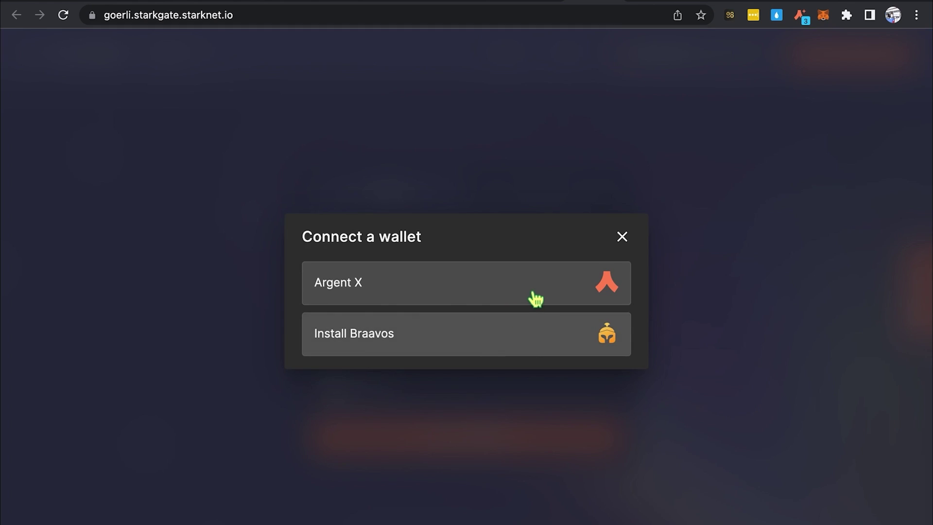
{"action": "left_click", "coordinate": [533, 295]}
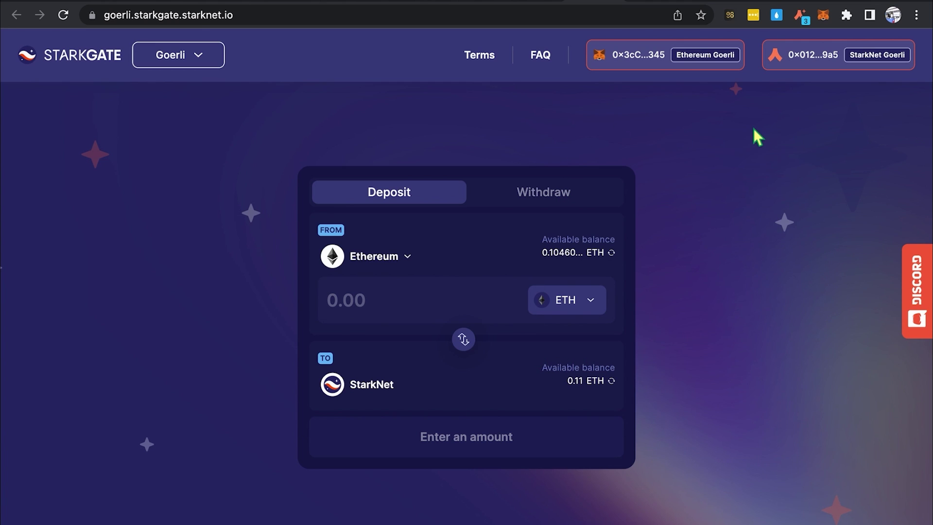
{"action": "key", "text": "ctrl+Tab"}
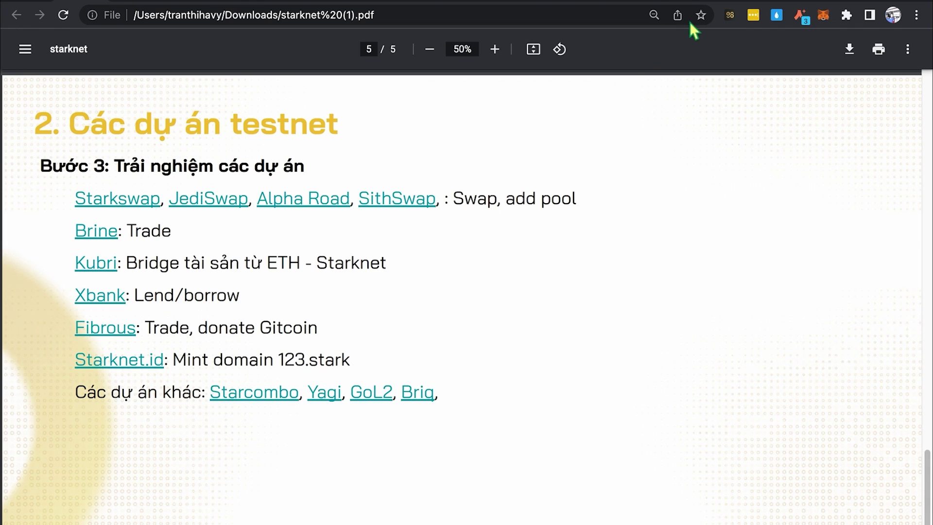
Step: Open the Alpha Road testnet swap tab, dismiss the beta notice, and set the footer language to English
{"action": "left_click", "coordinate": [771, 2]}
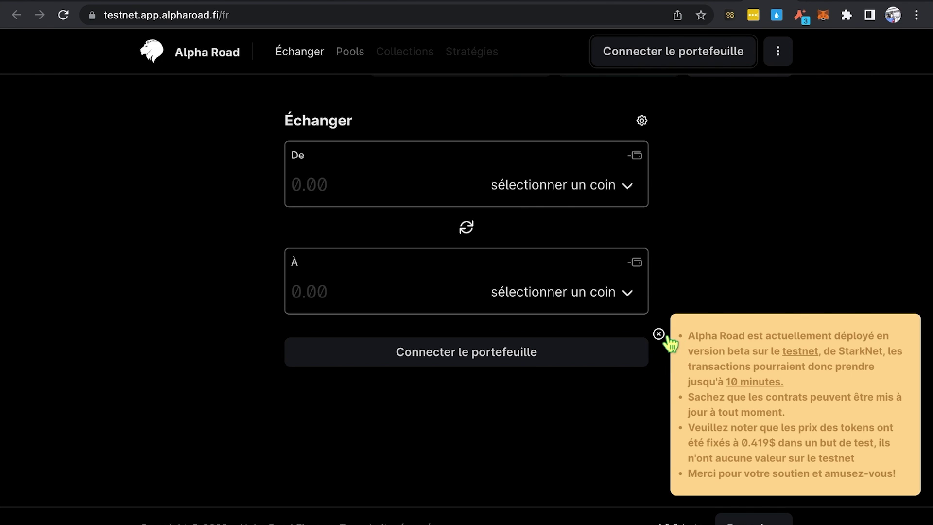
{"action": "left_click", "coordinate": [666, 339]}
{"action": "left_click", "coordinate": [753, 519]}
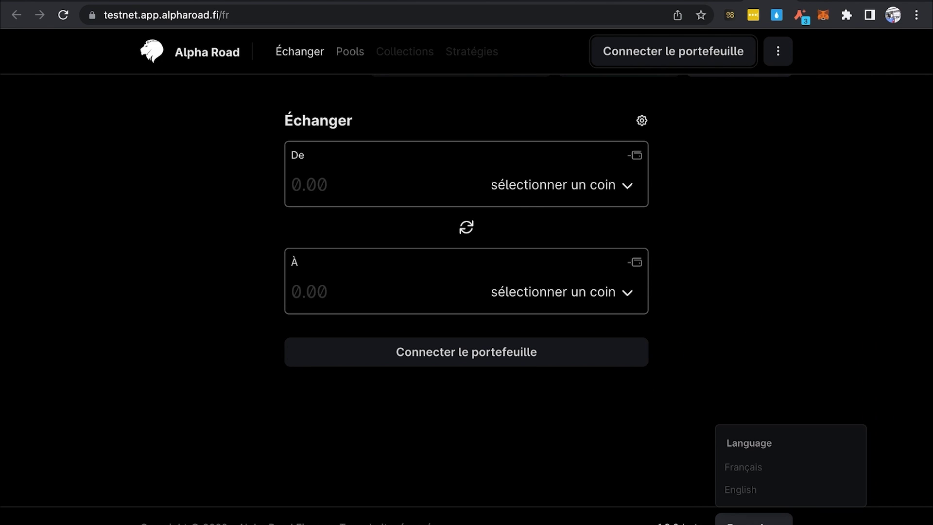
{"action": "left_click", "coordinate": [745, 490]}
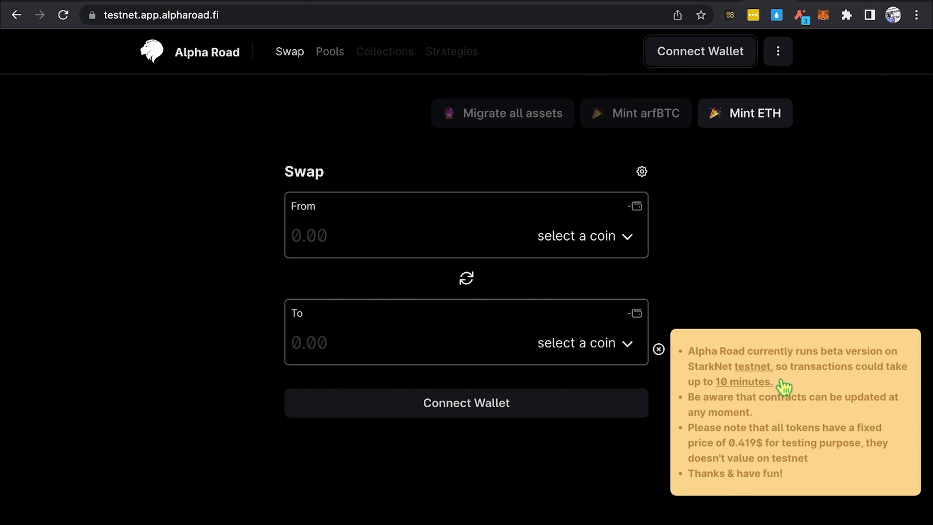
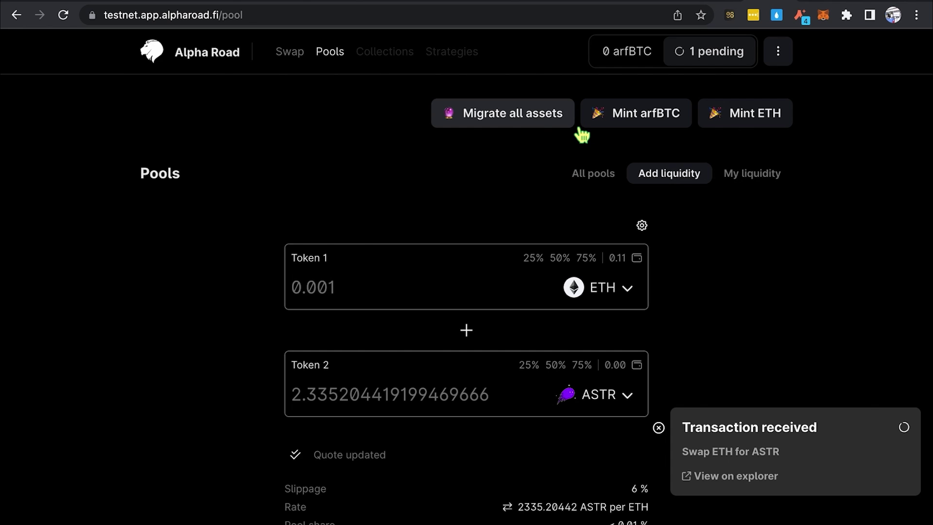
Step: Fill Alpha Road's Migrate all assets form with a recipient address, then close it unconfirmed
{"action": "left_click", "coordinate": [570, 124]}
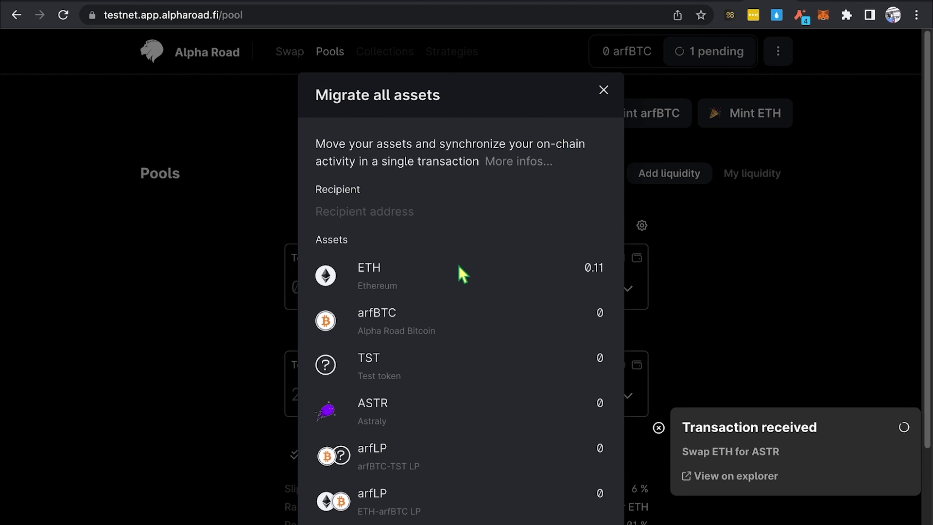
{"action": "key", "text": "ctrl+v"}
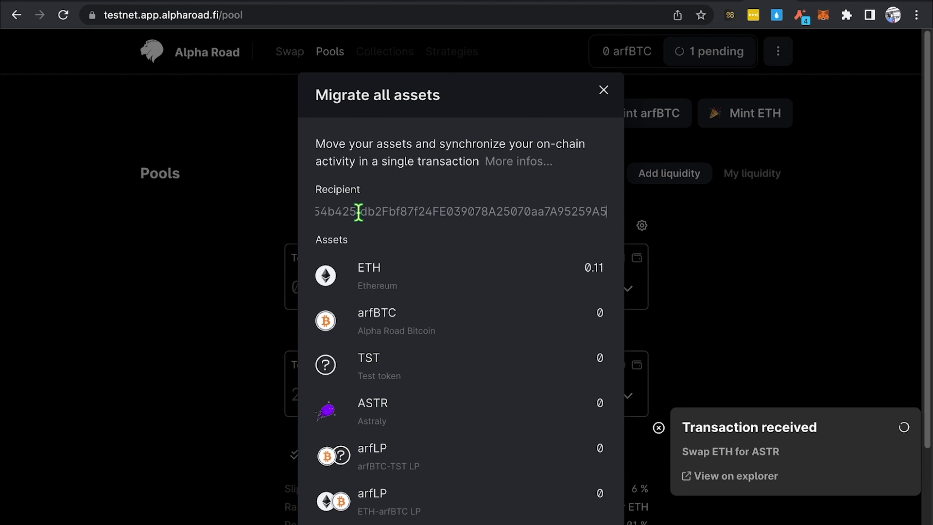
{"action": "left_click", "coordinate": [376, 284]}
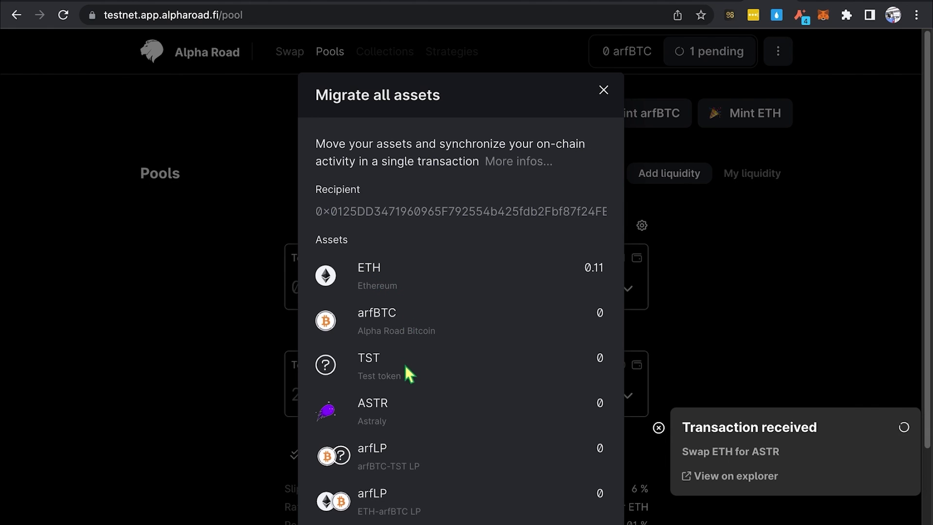
{"action": "scroll", "coordinate": [422, 367], "scroll_direction": "down", "scroll_amount": 3}
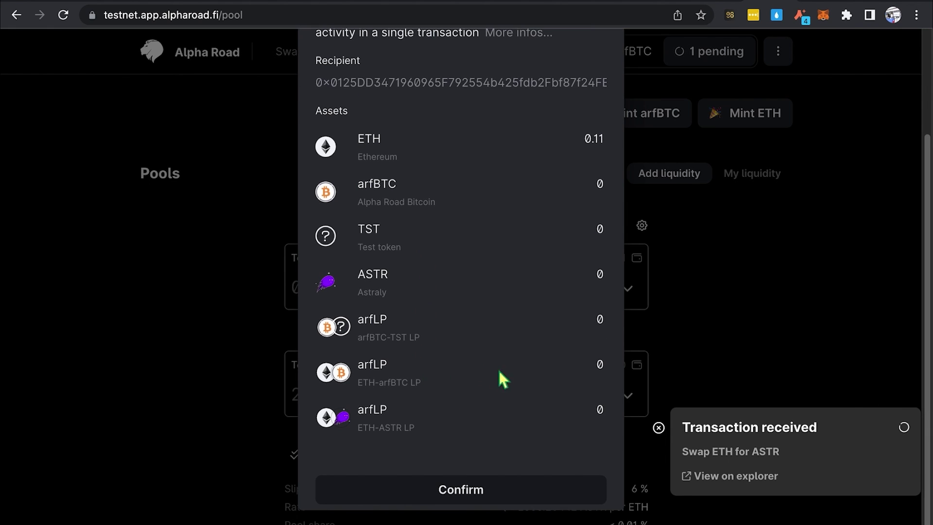
{"action": "left_click", "coordinate": [766, 290]}
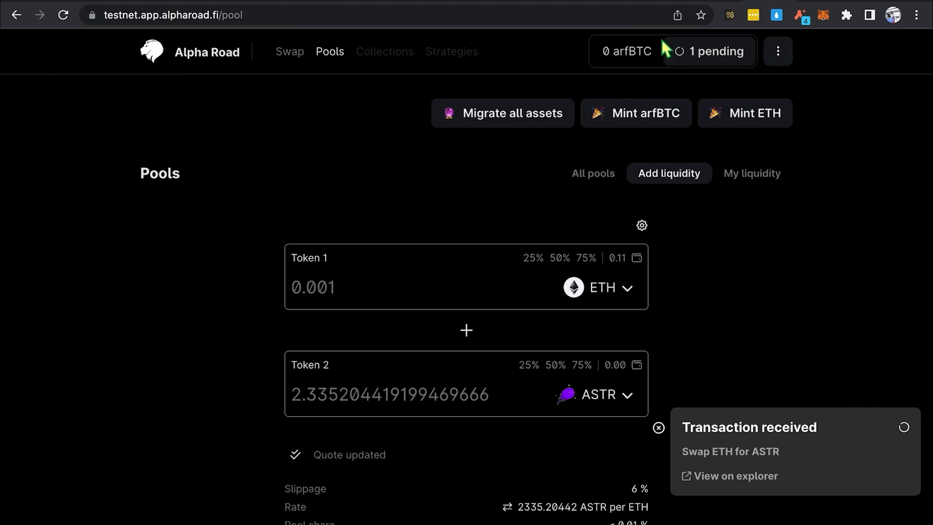
Step: Dismiss SithSwap's changelog, accept the terms, and connect the Argent X wallet
{"action": "left_click", "coordinate": [796, 2]}
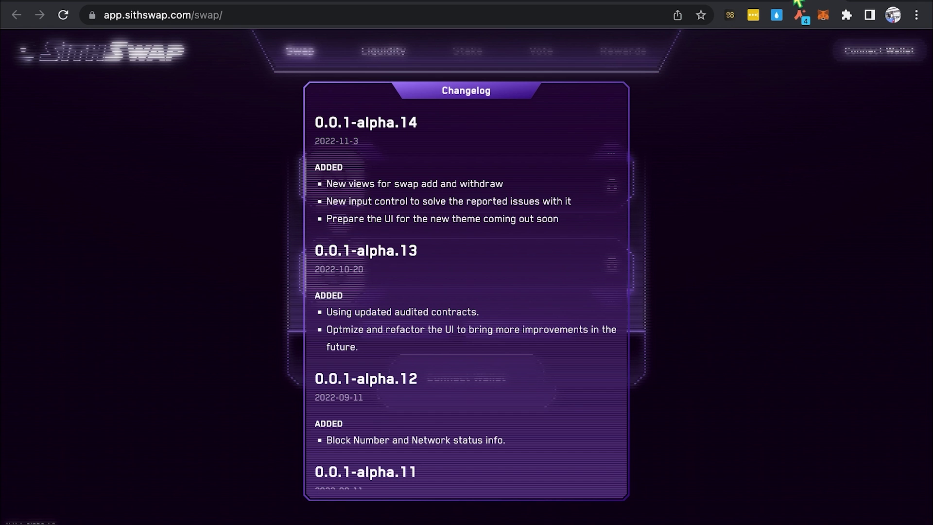
{"action": "scroll", "coordinate": [437, 261], "scroll_direction": "down", "scroll_amount": 15}
{"action": "left_click", "coordinate": [695, 219]}
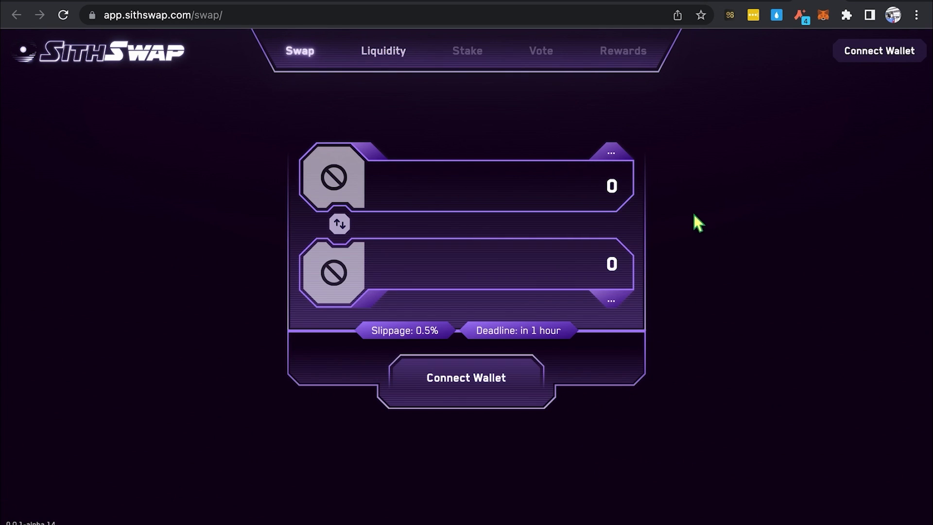
{"action": "left_click", "coordinate": [874, 51]}
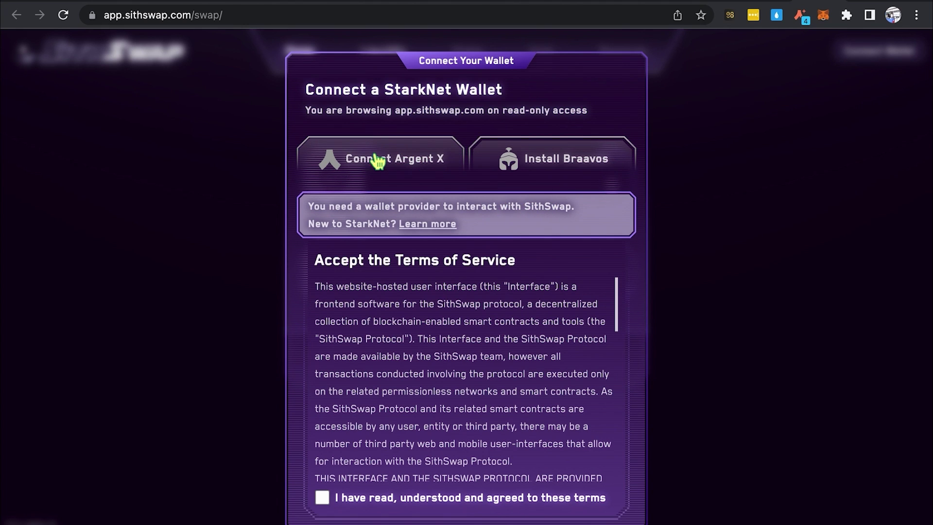
{"action": "scroll", "coordinate": [413, 378], "scroll_direction": "down", "scroll_amount": 1}
{"action": "left_click", "coordinate": [334, 499]}
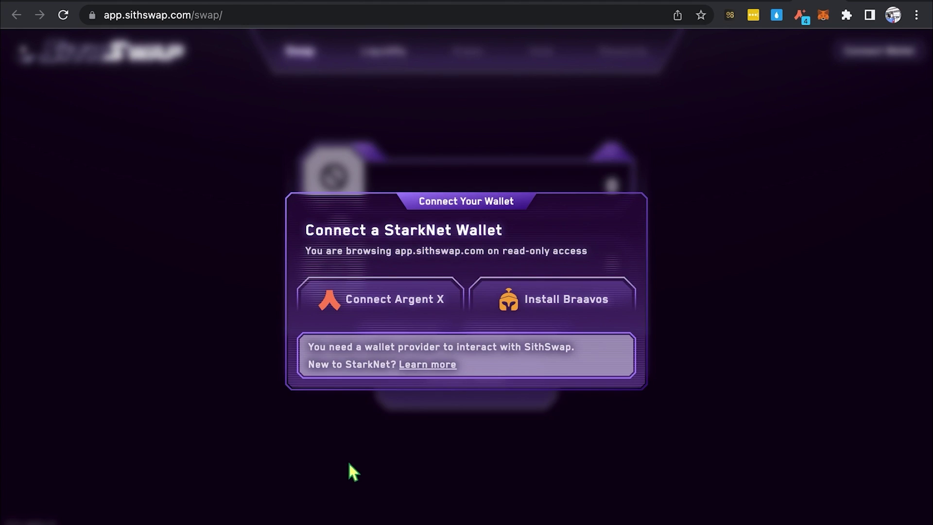
{"action": "left_click", "coordinate": [400, 307]}
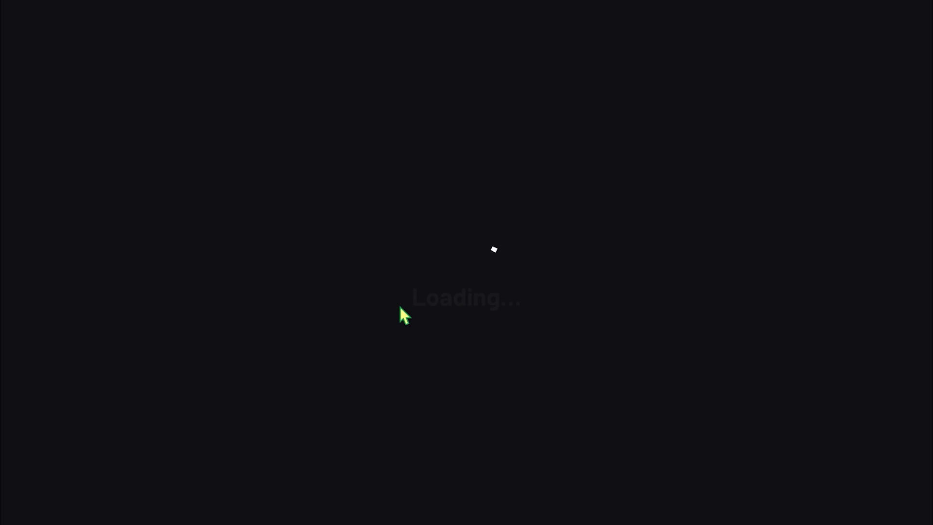
{"action": "left_click", "coordinate": [677, 514]}
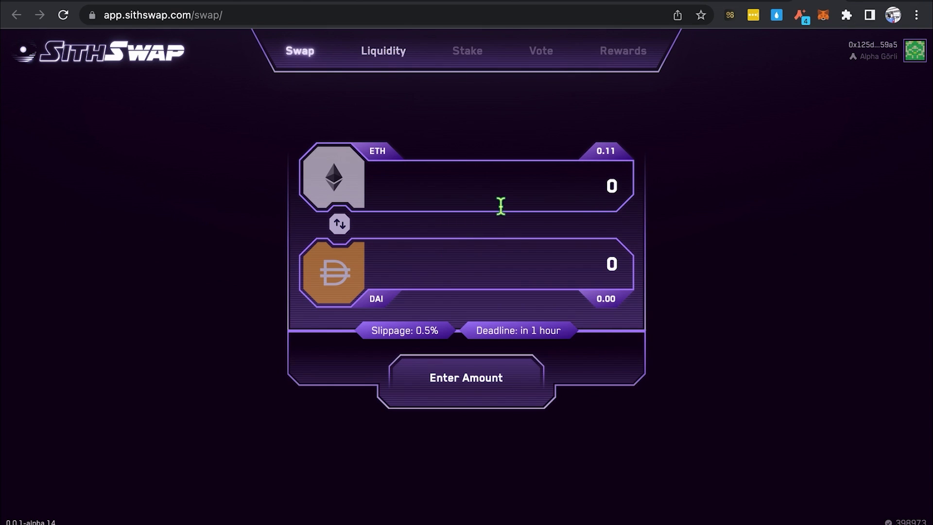
Step: Swap 0.01 ETH for DAI and approve the transaction in Argent X
{"action": "left_click", "coordinate": [569, 198]}
{"action": "type", "text": "0.01"}
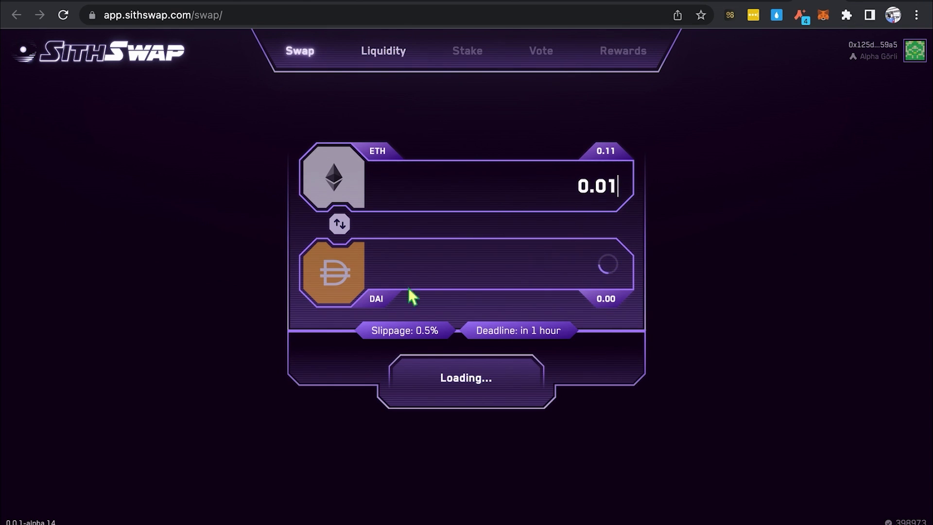
{"action": "left_click", "coordinate": [364, 283]}
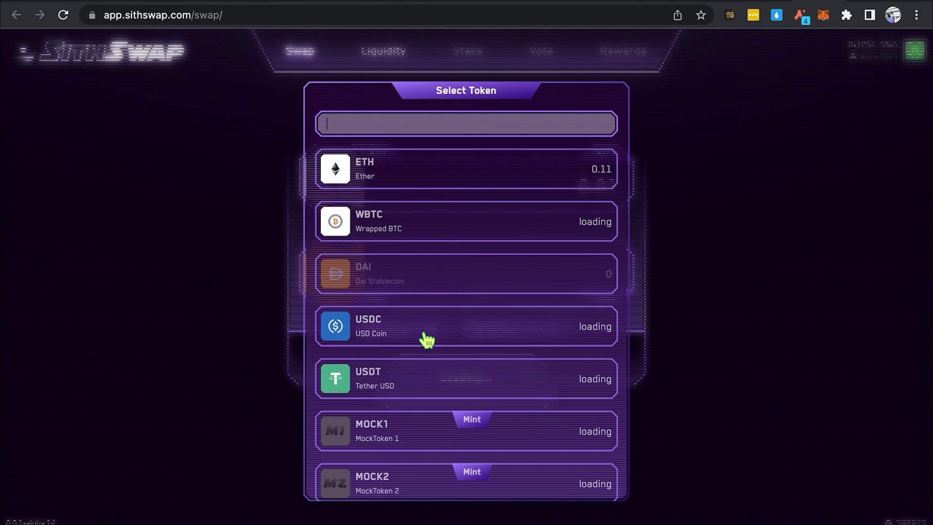
{"action": "scroll", "coordinate": [426, 340], "scroll_direction": "down", "scroll_amount": 3}
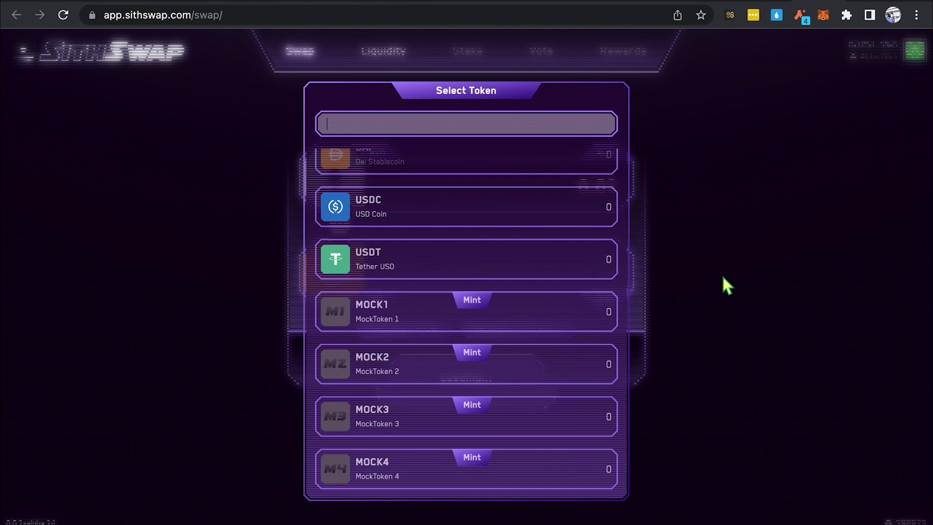
{"action": "left_click", "coordinate": [722, 277]}
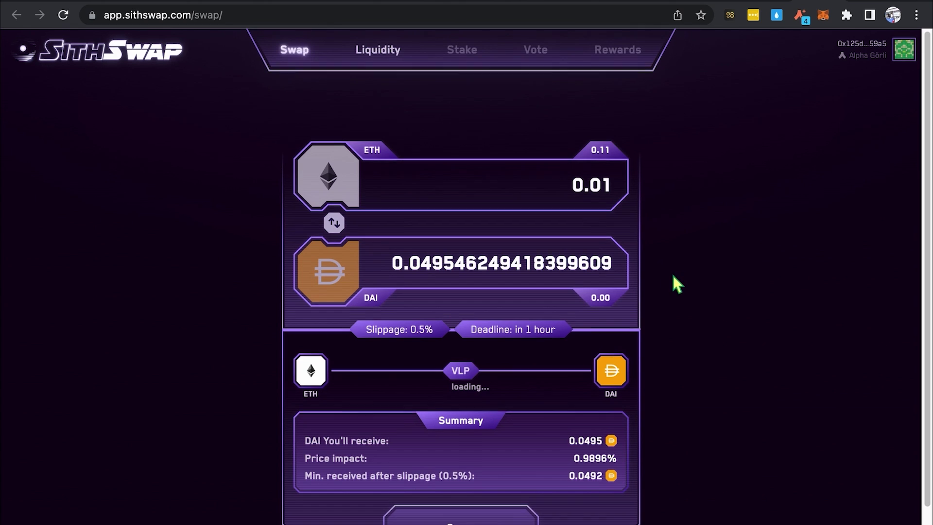
{"action": "scroll", "coordinate": [673, 275], "scroll_direction": "down", "scroll_amount": 1}
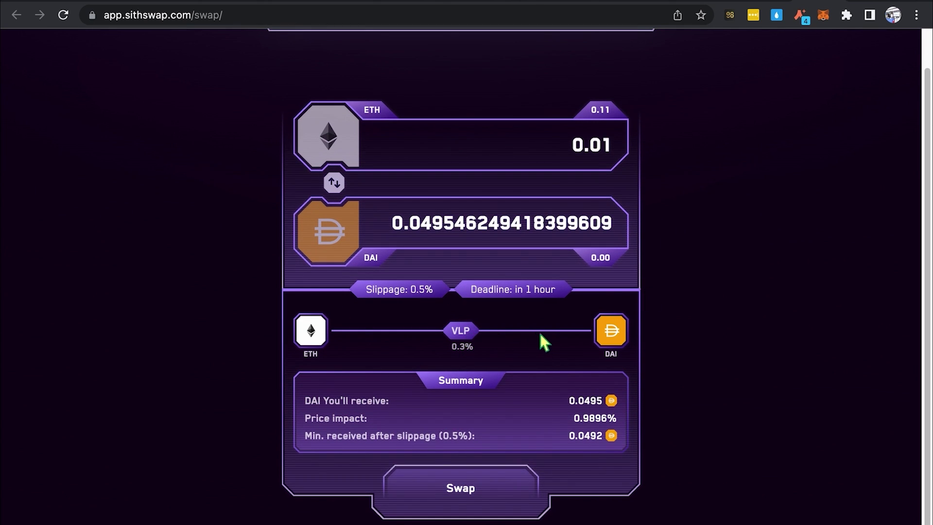
{"action": "left_click", "coordinate": [491, 493]}
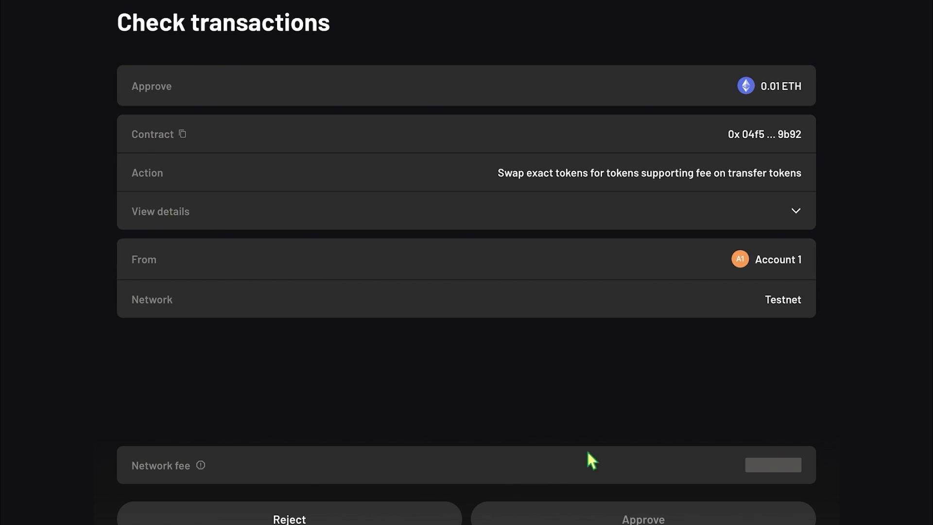
{"action": "left_click", "coordinate": [704, 518]}
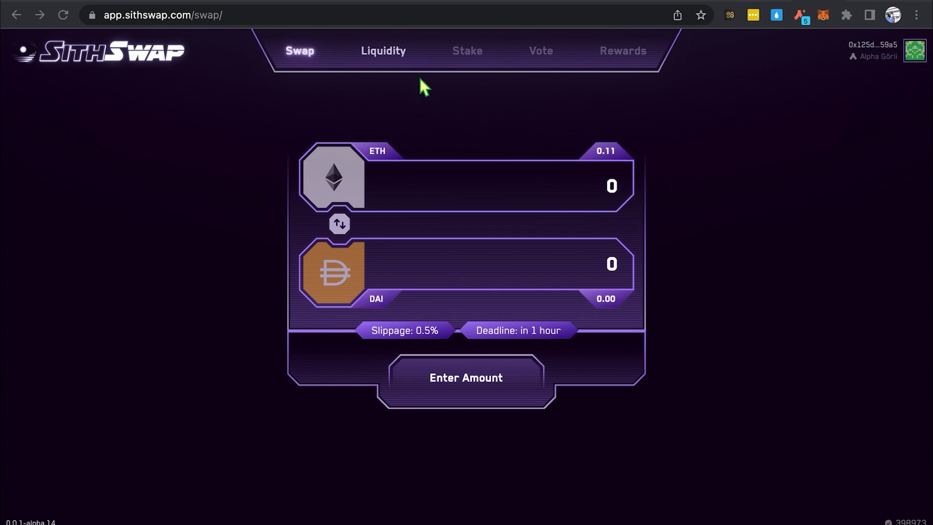
Step: Open the DAI/ETH liquidity form and toggle the pool type to Stable, then back to Volatile
{"action": "left_click", "coordinate": [389, 54]}
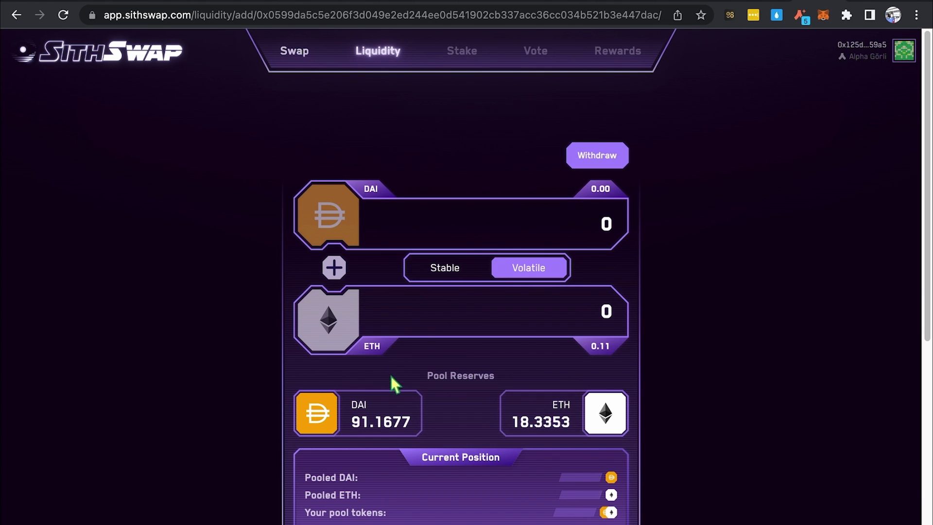
{"action": "scroll", "coordinate": [514, 413], "scroll_direction": "down", "scroll_amount": 1}
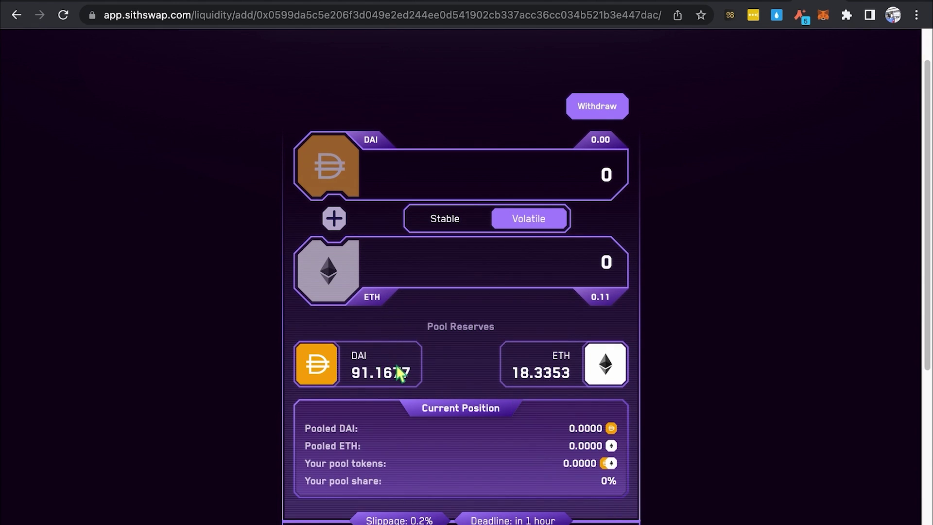
{"action": "scroll", "coordinate": [405, 364], "scroll_direction": "up", "scroll_amount": 1}
{"action": "scroll", "coordinate": [458, 306], "scroll_direction": "down", "scroll_amount": 1}
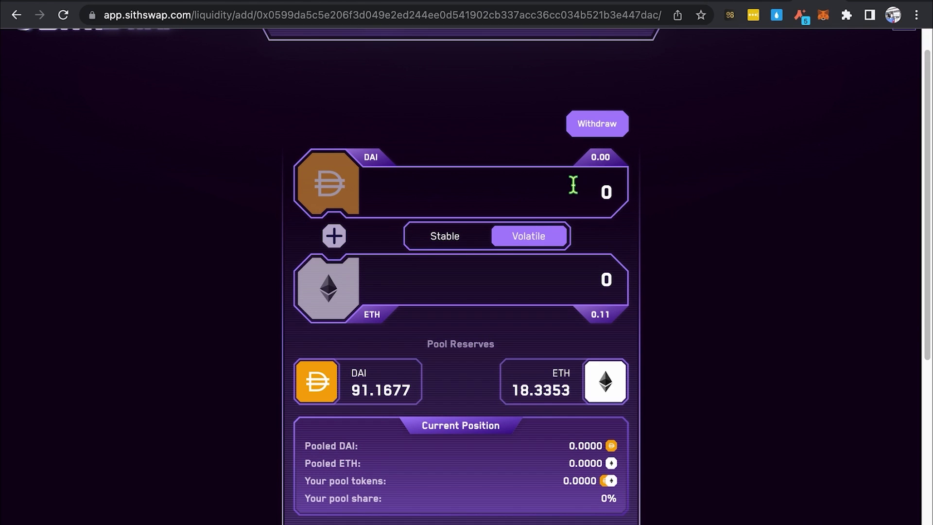
{"action": "scroll", "coordinate": [604, 177], "scroll_direction": "up", "scroll_amount": 1}
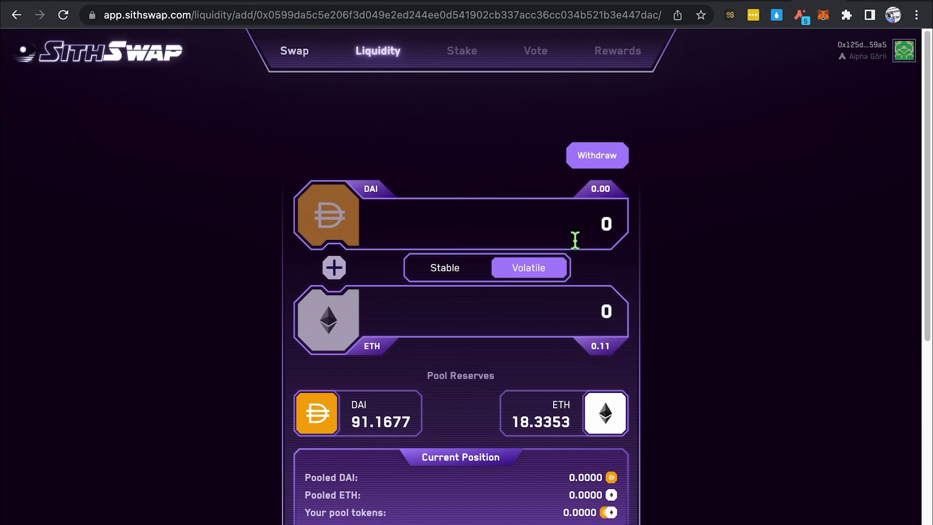
{"action": "left_click", "coordinate": [478, 271]}
{"action": "left_click", "coordinate": [524, 272]}
Step: Move on to the starknet PDF's list of testnet projects without adding liquidity
{"action": "scroll", "coordinate": [601, 291], "scroll_direction": "down", "scroll_amount": 5}
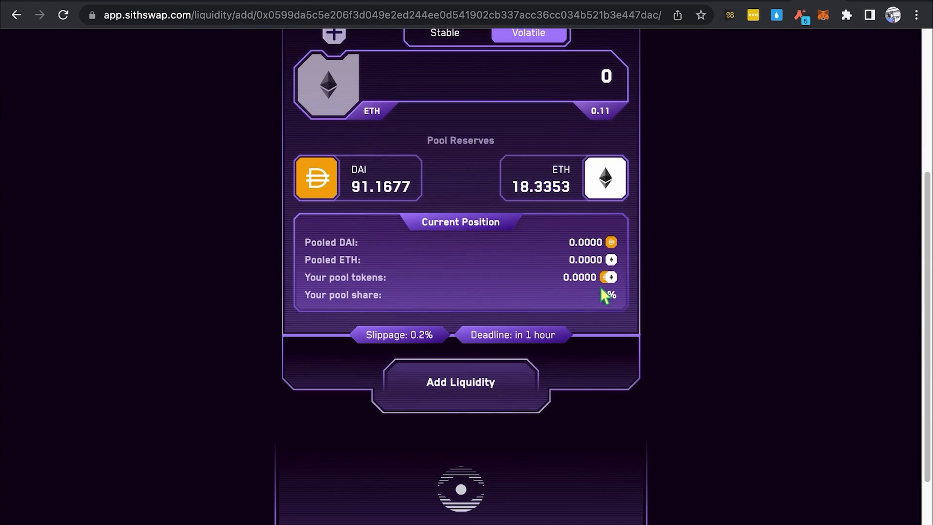
{"action": "scroll", "coordinate": [601, 288], "scroll_direction": "down", "scroll_amount": 3}
{"action": "scroll", "coordinate": [601, 287], "scroll_direction": "up", "scroll_amount": 8}
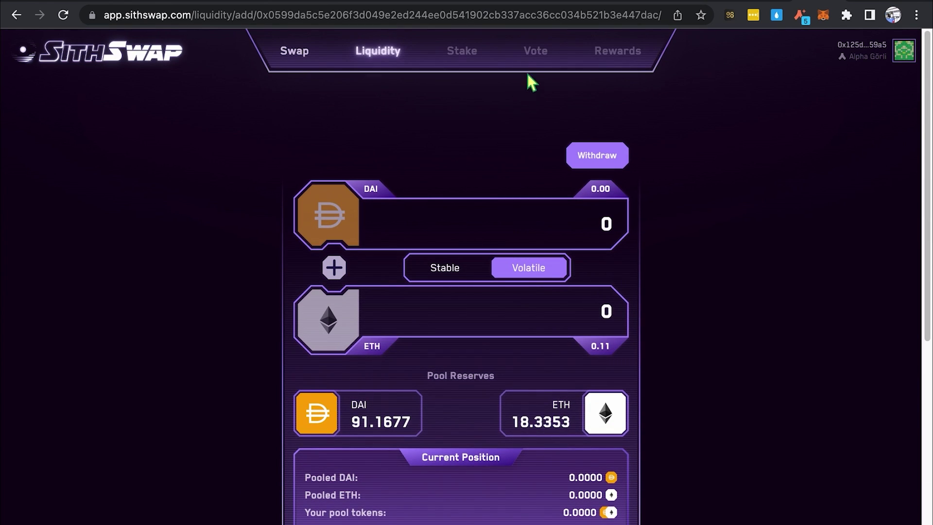
{"action": "key", "text": "ctrl+Tab"}
{"action": "scroll", "coordinate": [372, 280], "scroll_direction": "down", "scroll_amount": 1}
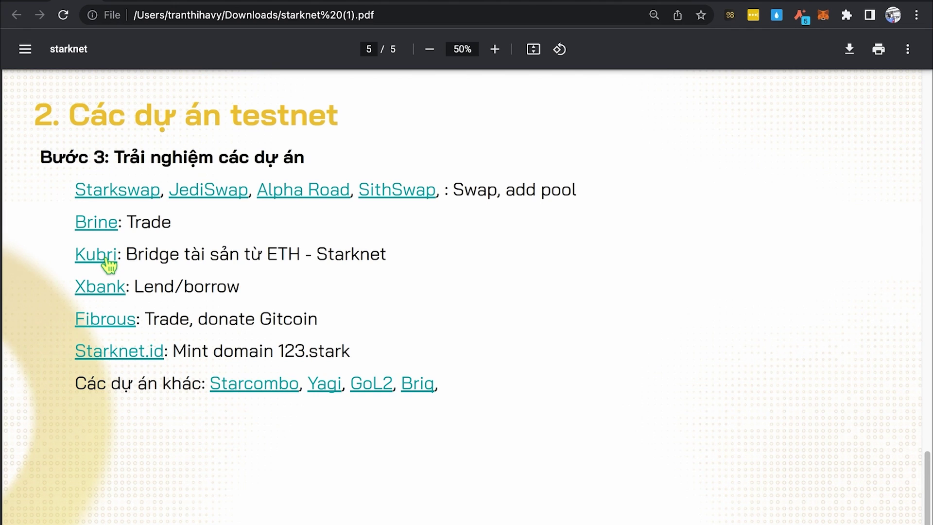
Step: Open Kubri, connect Argent X, mint a test NFT batch, and request gateway approval
{"action": "left_click", "coordinate": [395, 3]}
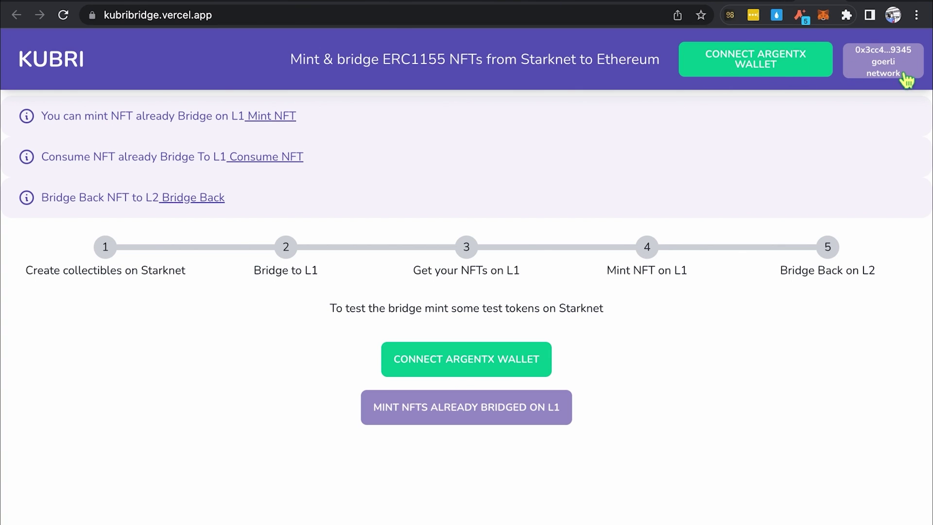
{"action": "left_click", "coordinate": [807, 74]}
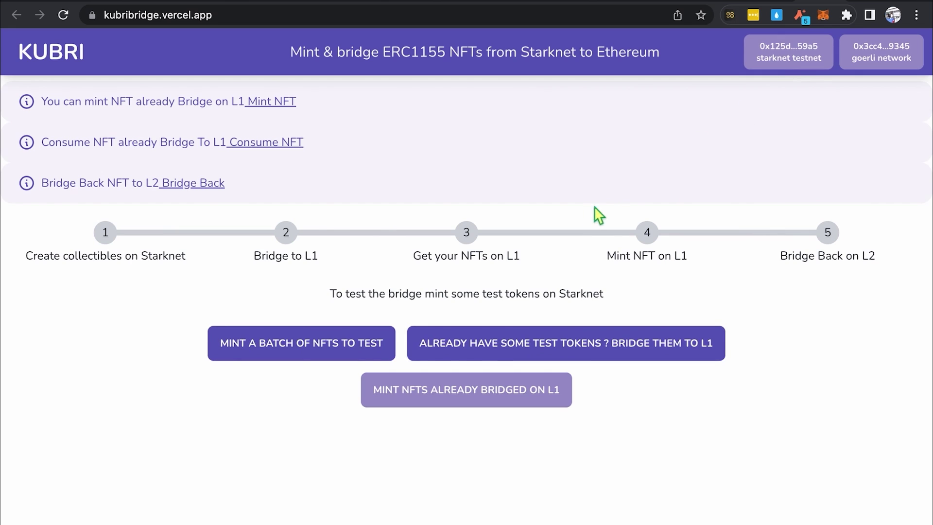
{"action": "left_click", "coordinate": [329, 358]}
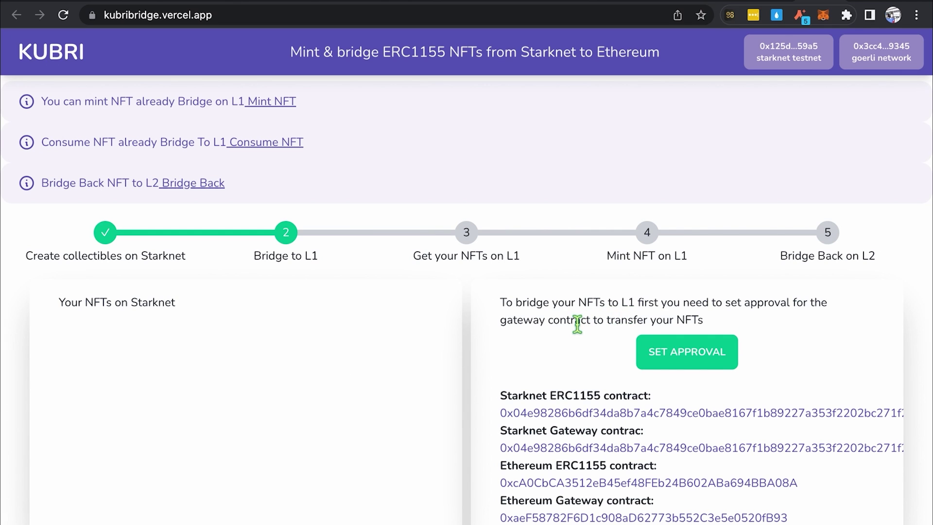
{"action": "left_click", "coordinate": [712, 357]}
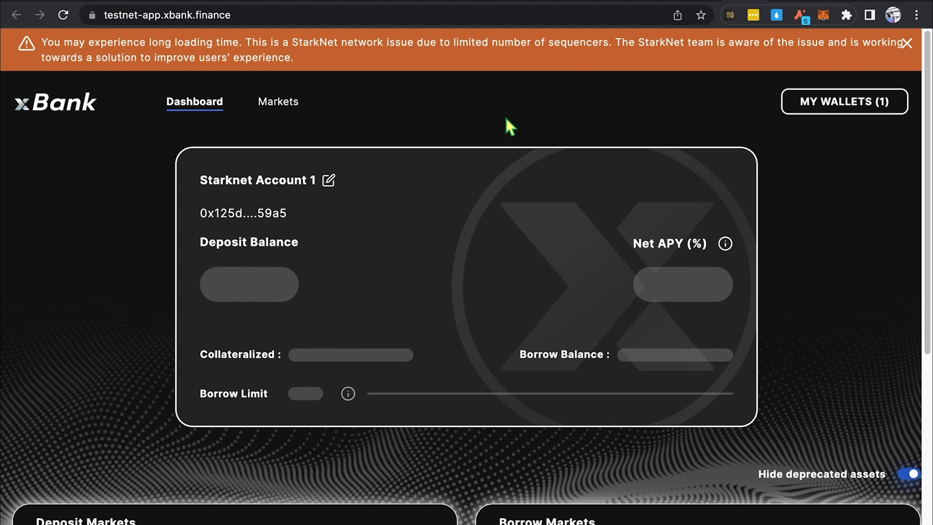
Step: Open xBank's markets overview and bring the market table into view
{"action": "scroll", "coordinate": [506, 120], "scroll_direction": "down", "scroll_amount": 1}
{"action": "scroll", "coordinate": [506, 123], "scroll_direction": "down", "scroll_amount": 5}
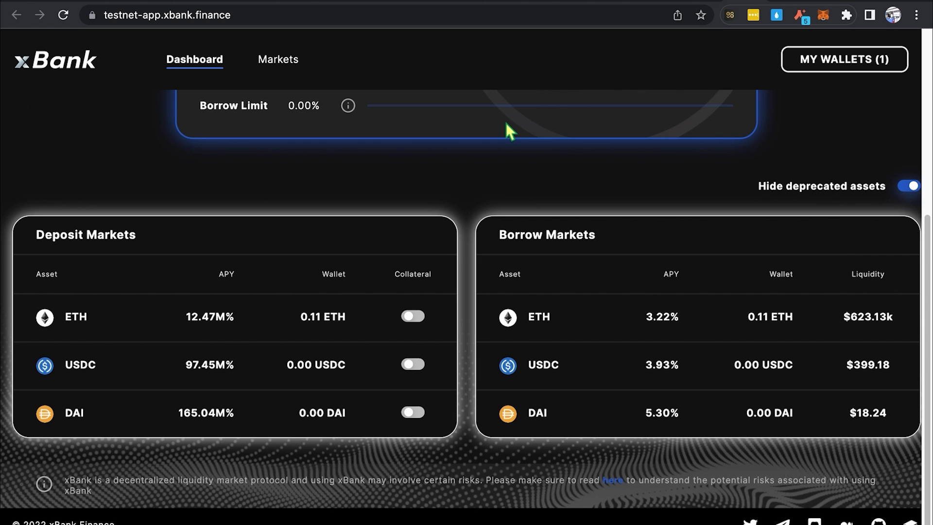
{"action": "scroll", "coordinate": [559, 265], "scroll_direction": "up", "scroll_amount": 6}
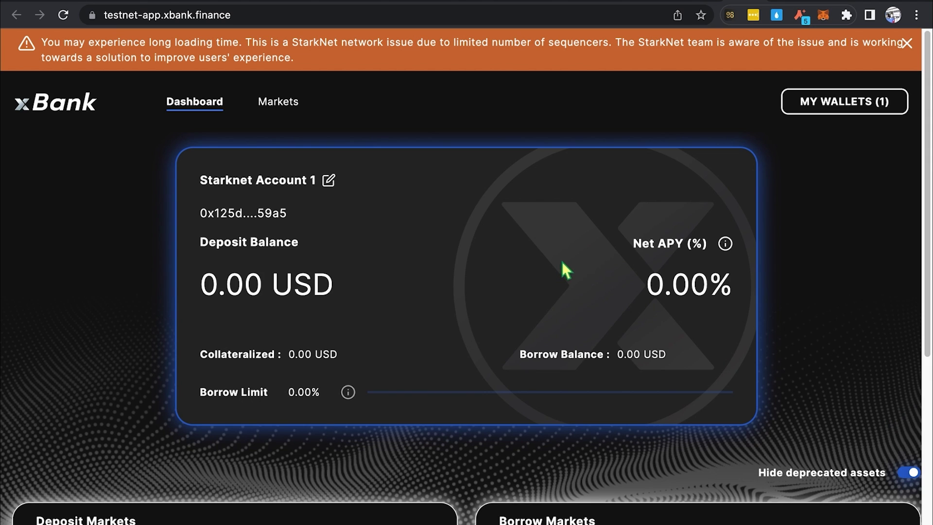
{"action": "left_click", "coordinate": [288, 102]}
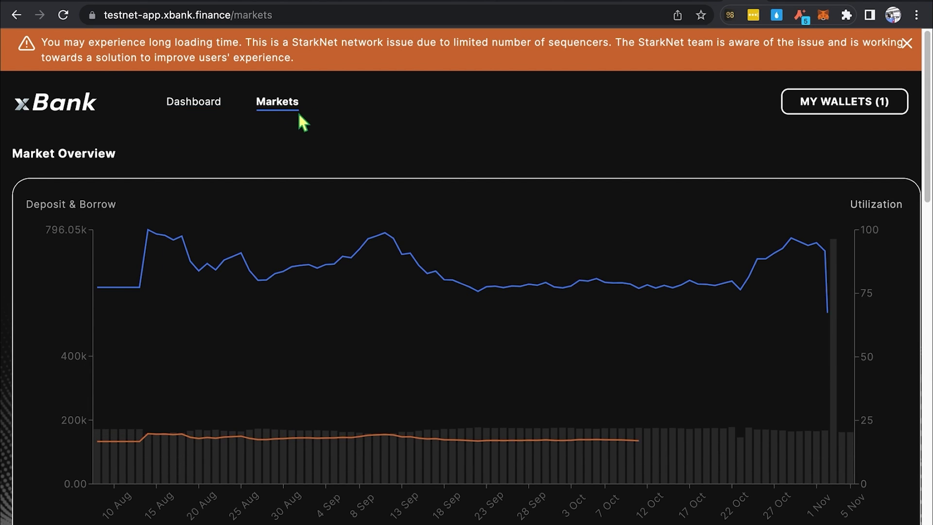
{"action": "scroll", "coordinate": [387, 193], "scroll_direction": "down", "scroll_amount": 10}
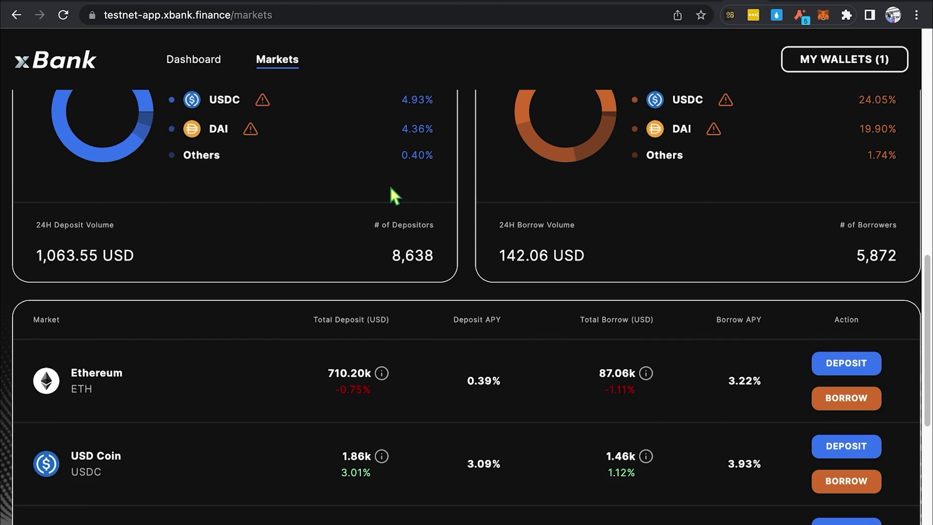
{"action": "scroll", "coordinate": [389, 185], "scroll_direction": "up", "scroll_amount": 6}
{"action": "scroll", "coordinate": [390, 186], "scroll_direction": "down", "scroll_amount": 6}
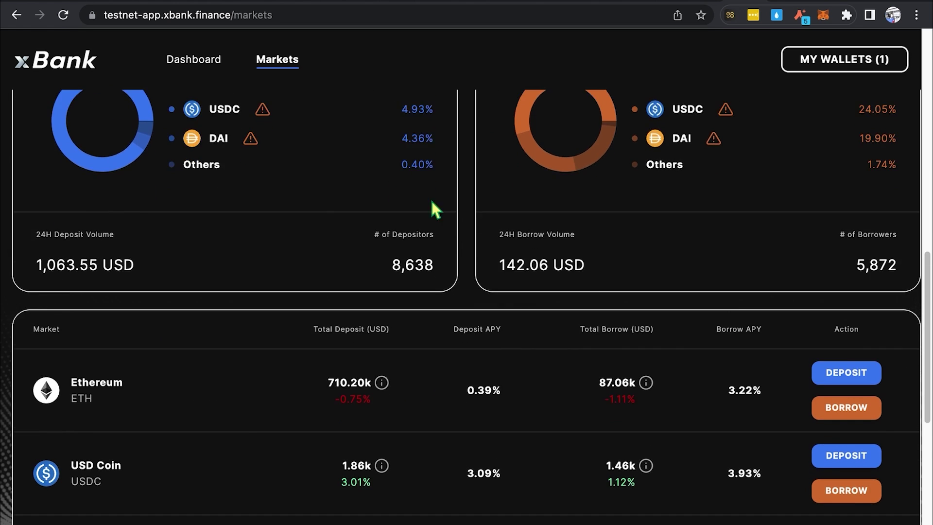
{"action": "scroll", "coordinate": [432, 209], "scroll_direction": "down", "scroll_amount": 3}
Step: Enter a 0.01 ETH deposit in the Ethereum market and enable ETH with wallet approval
{"action": "left_click", "coordinate": [802, 257]}
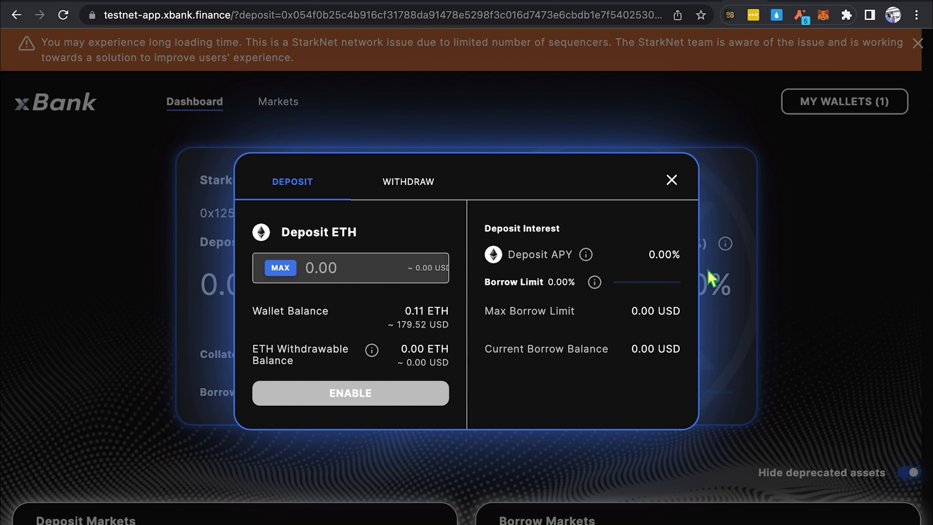
{"action": "left_click", "coordinate": [383, 269]}
{"action": "type", "text": "0.01"}
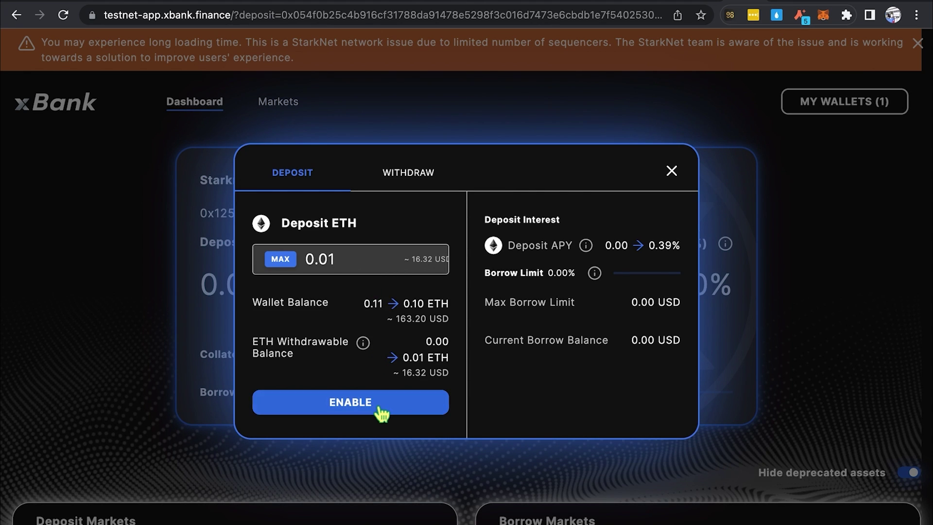
{"action": "left_click", "coordinate": [382, 413]}
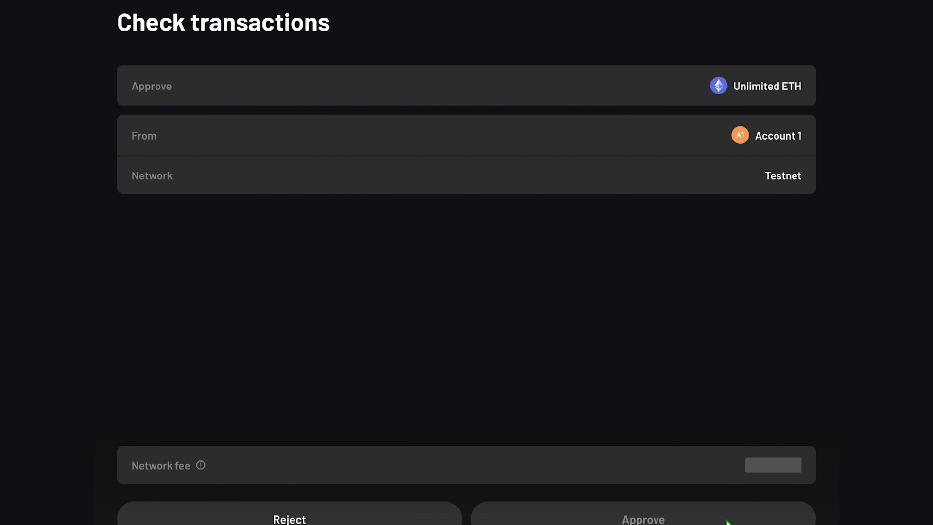
{"action": "left_click", "coordinate": [730, 521]}
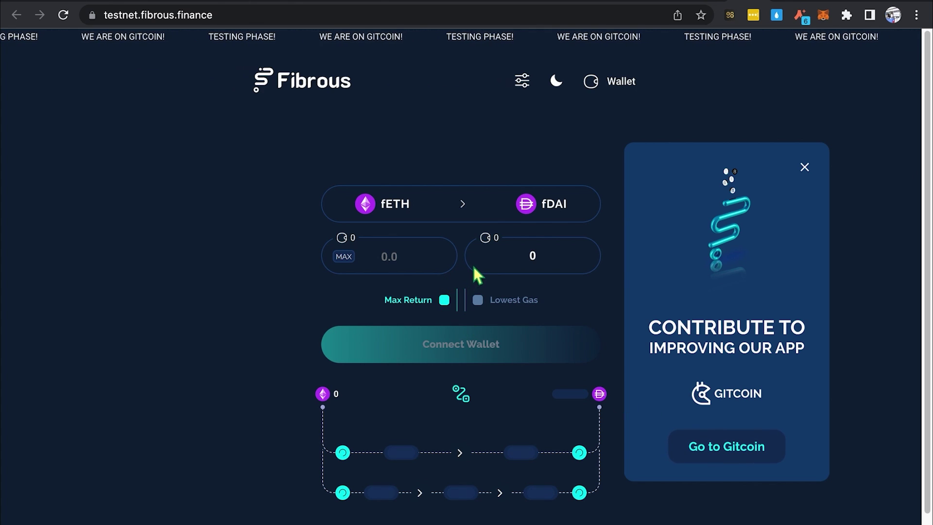
Step: Connect the Argent X wallet to Fibrous
{"action": "left_click", "coordinate": [617, 80]}
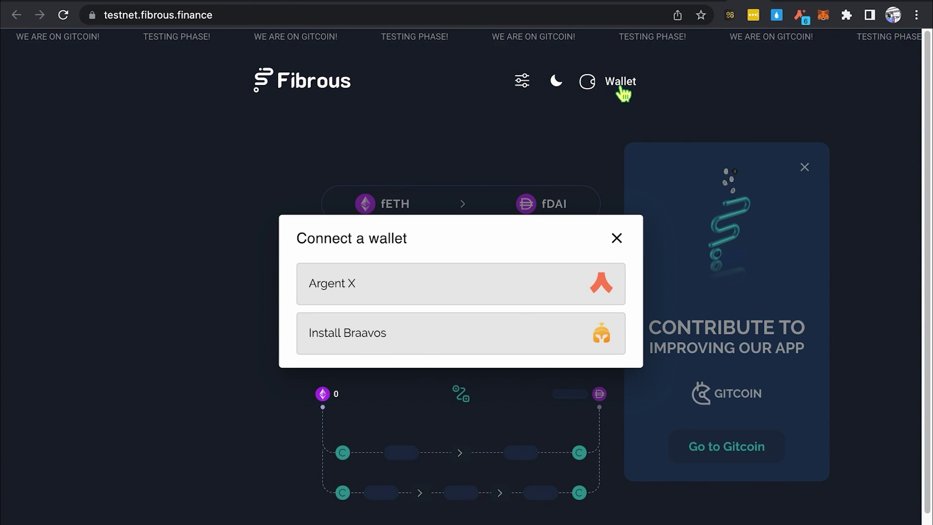
{"action": "left_click", "coordinate": [464, 288]}
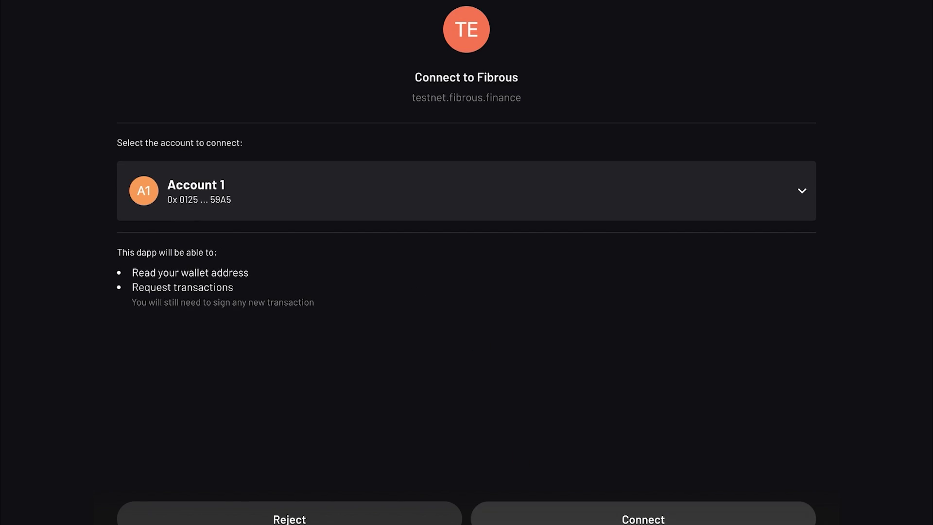
{"action": "left_click", "coordinate": [643, 517]}
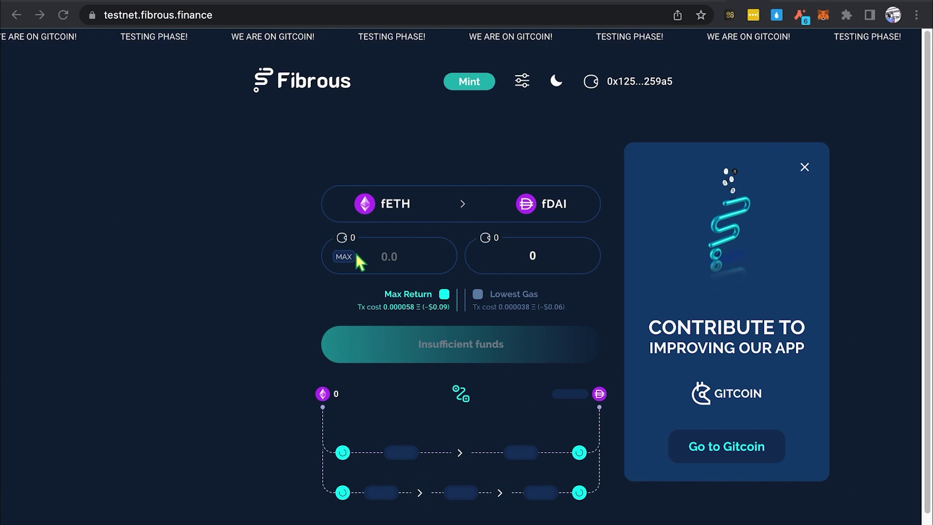
Step: Set the swap pair to fETH-to-fDAI and request a test-token mint
{"action": "left_click", "coordinate": [386, 203]}
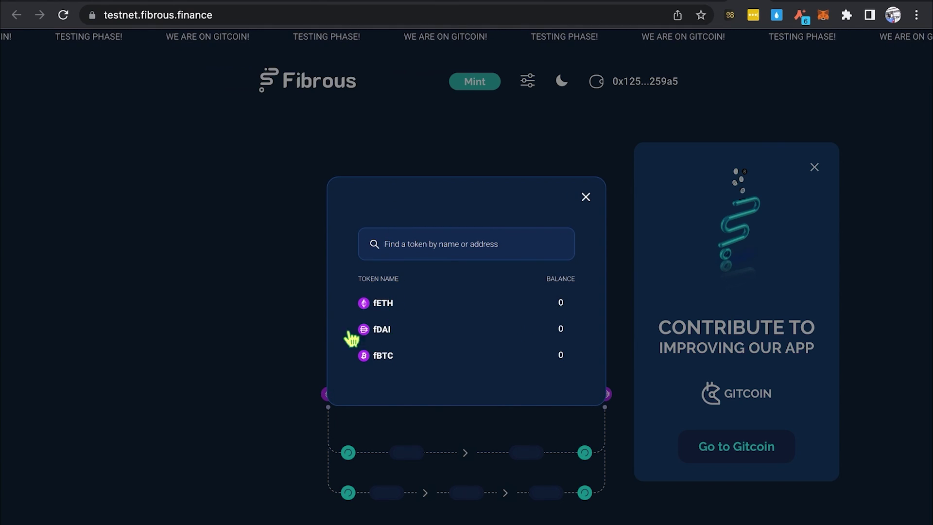
{"action": "left_click", "coordinate": [349, 333]}
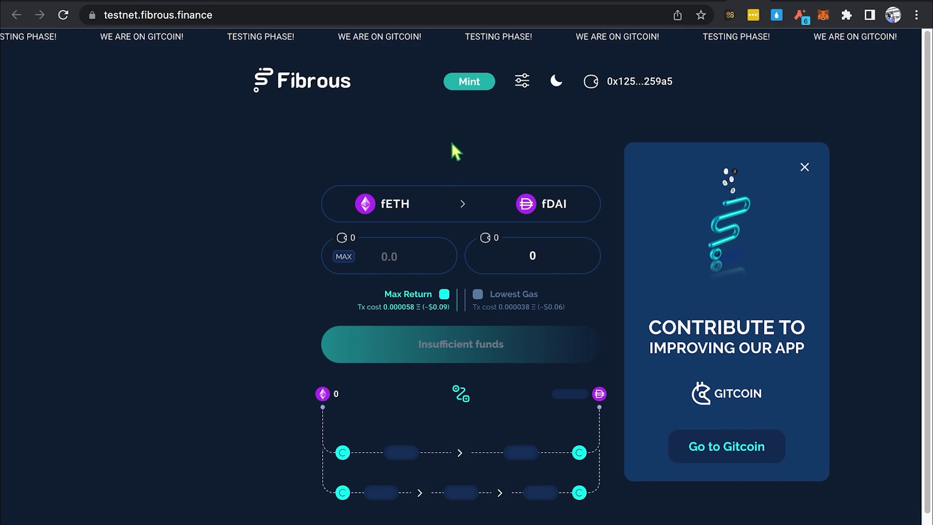
{"action": "left_click", "coordinate": [469, 82]}
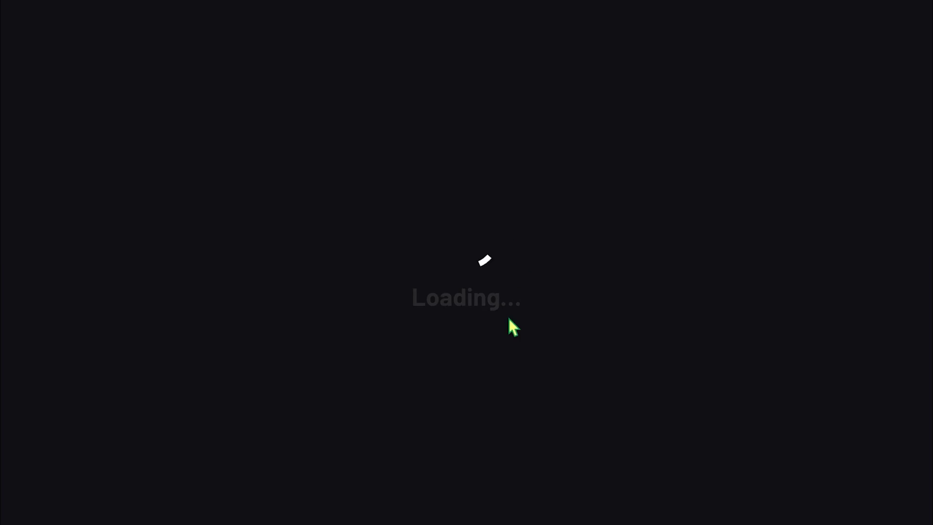
Step: Approve the Fibrous mint, then launch the Starknet.id app and connect Argent X
{"action": "left_click", "coordinate": [651, 517]}
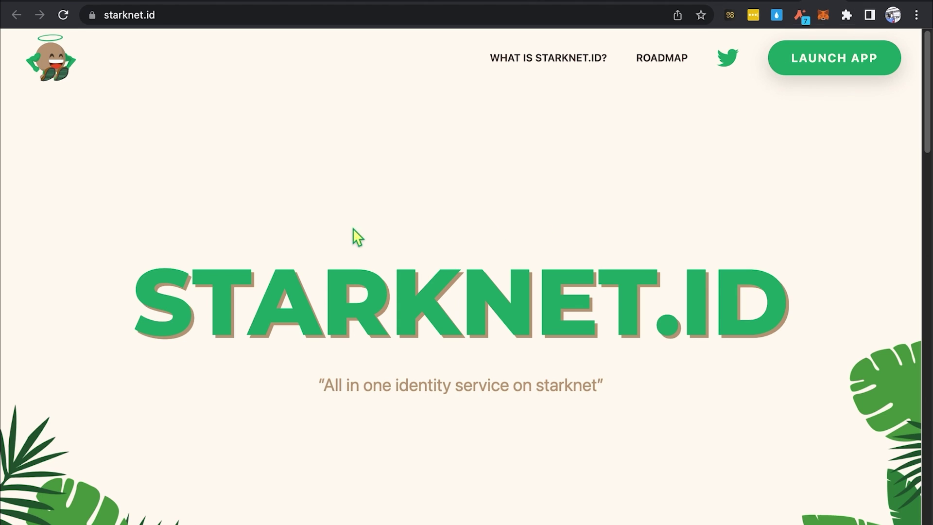
{"action": "left_click", "coordinate": [832, 67]}
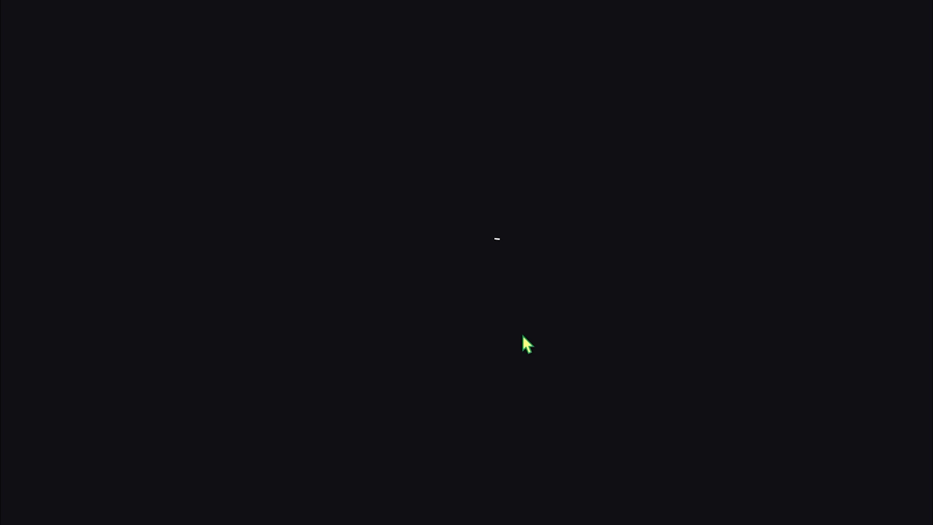
{"action": "left_click", "coordinate": [611, 516]}
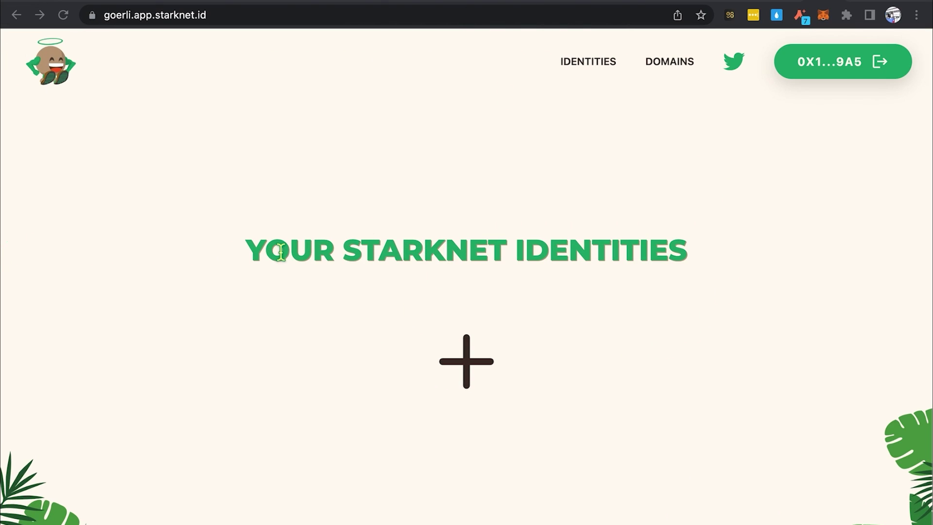
Step: Dismiss the translator popup and mint a new Starknet identity, approving it in the wallet
{"action": "left_click_drag", "start_coordinate": [280, 251], "coordinate": [469, 253]}
{"action": "left_click", "coordinate": [611, 150]}
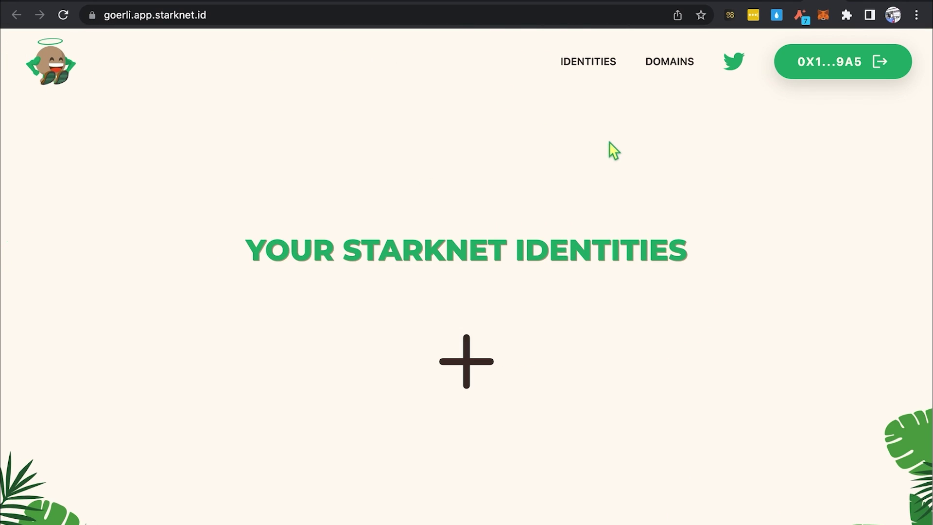
{"action": "left_click", "coordinate": [465, 365]}
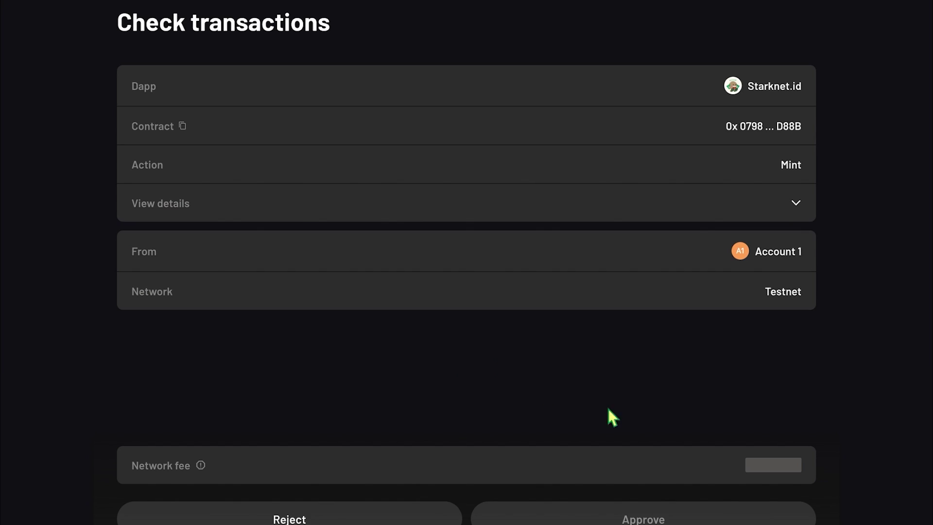
{"action": "left_click", "coordinate": [626, 518]}
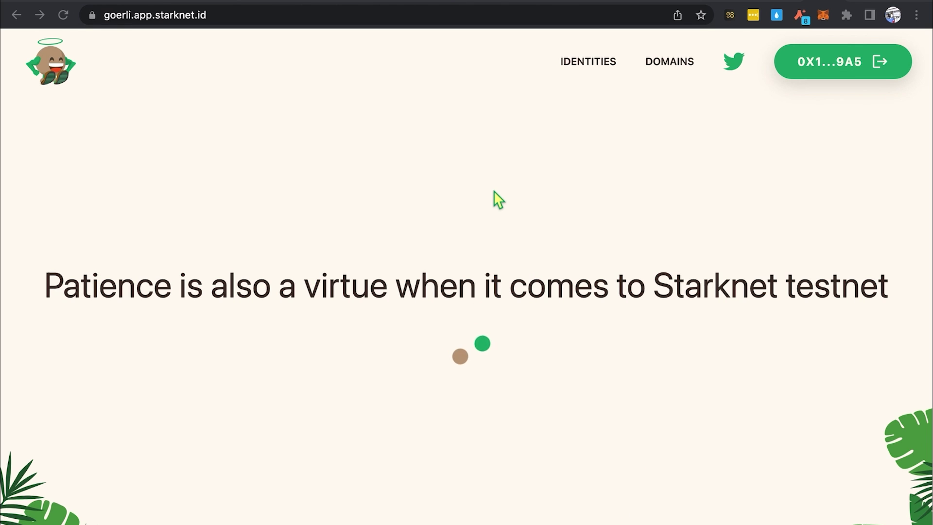
Step: Register razel.stark for 20 years at 730000 wei, minting a new identity, and approve it
{"action": "type", "text": "razel"}
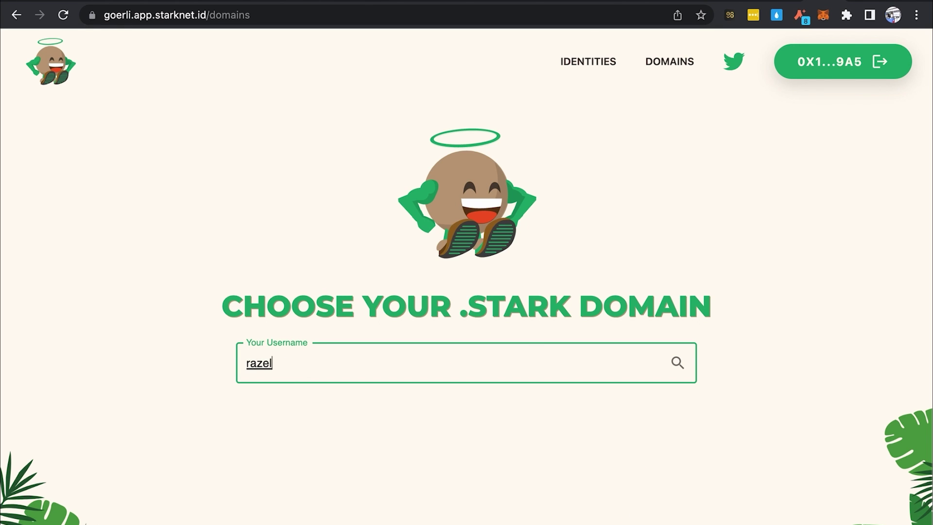
{"action": "key", "text": "Return"}
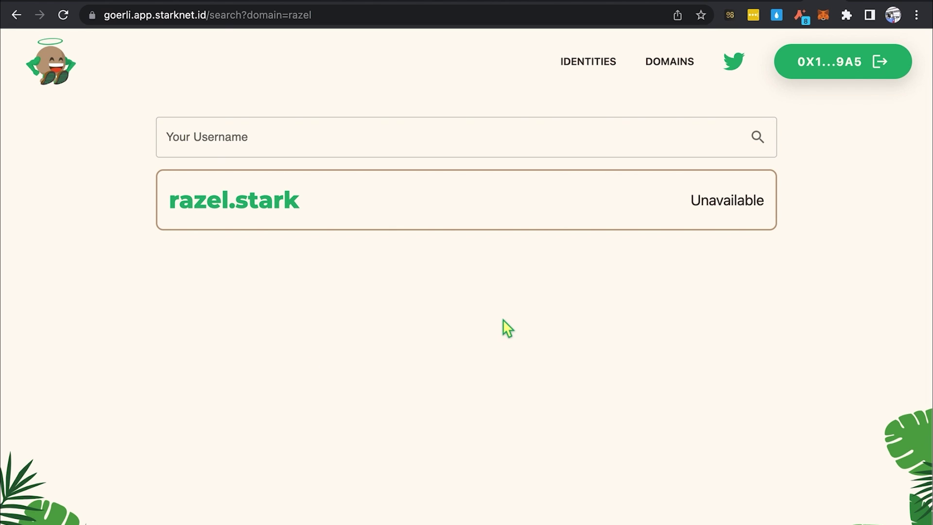
{"action": "left_click", "coordinate": [304, 144]}
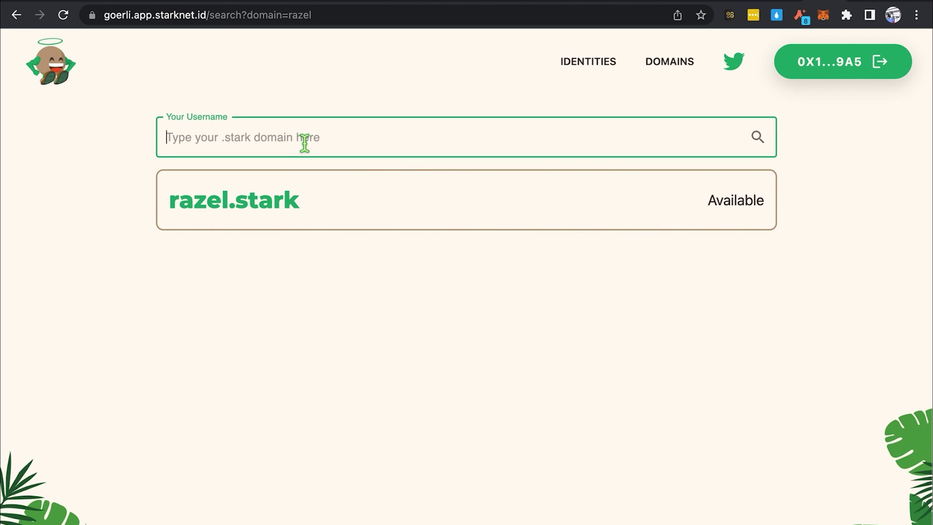
{"action": "left_click", "coordinate": [360, 194]}
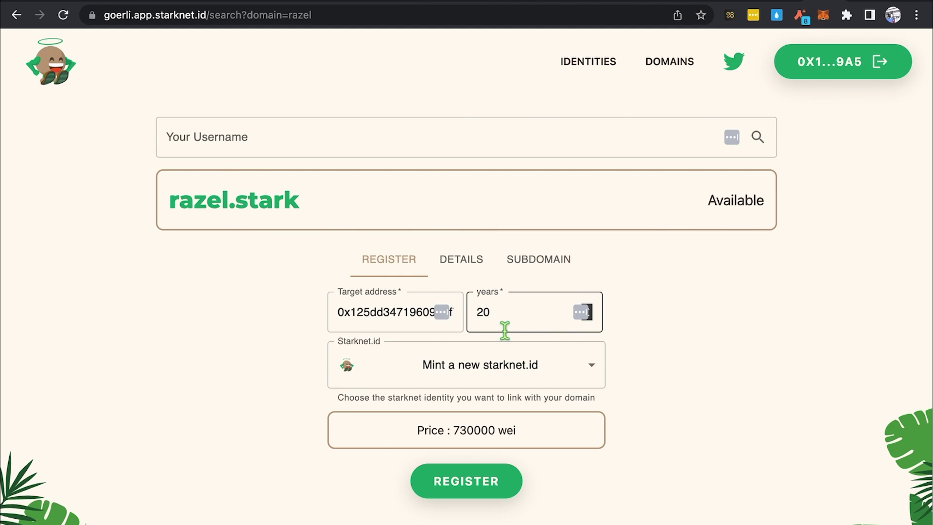
{"action": "left_click", "coordinate": [512, 365]}
{"action": "left_click", "coordinate": [510, 408]}
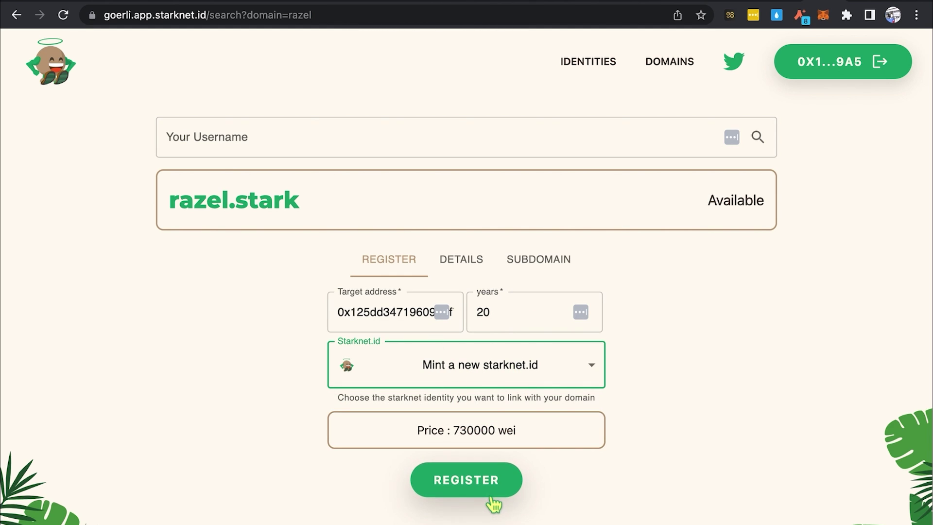
{"action": "left_click", "coordinate": [461, 481]}
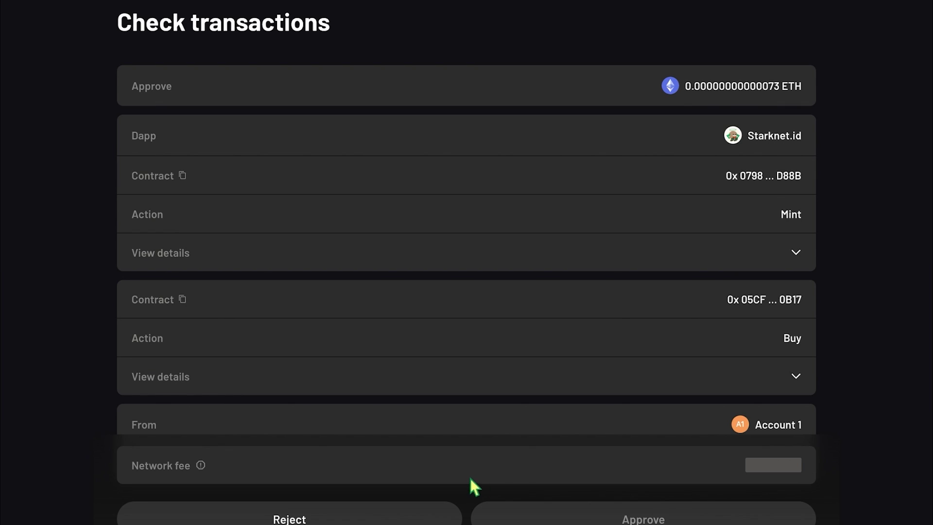
{"action": "left_click", "coordinate": [659, 505]}
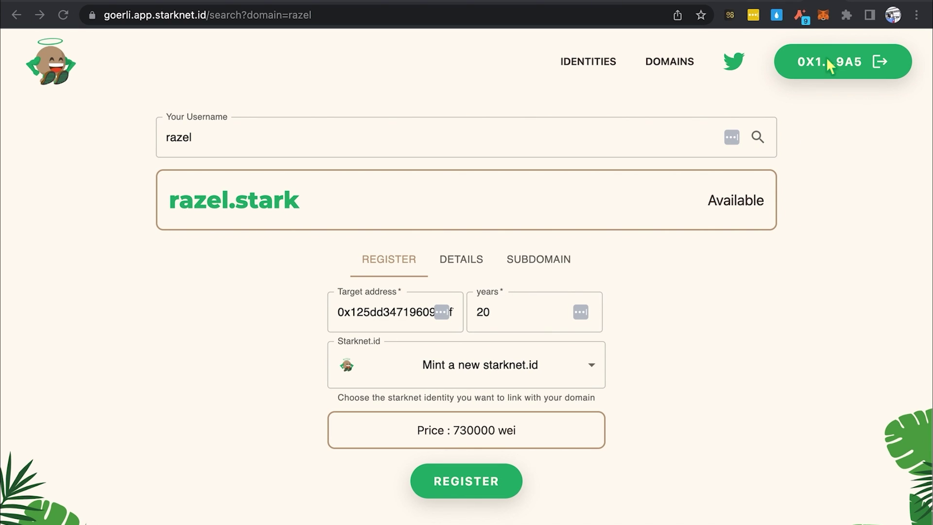
Step: Check the wallet's pending transactions, then search for the jackvi domain instead of razel
{"action": "left_click", "coordinate": [808, 18]}
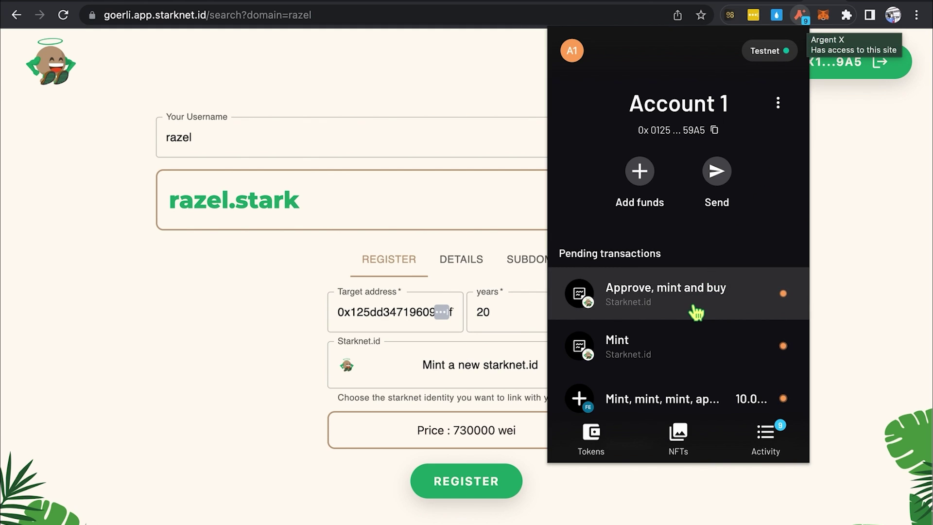
{"action": "left_click", "coordinate": [496, 174]}
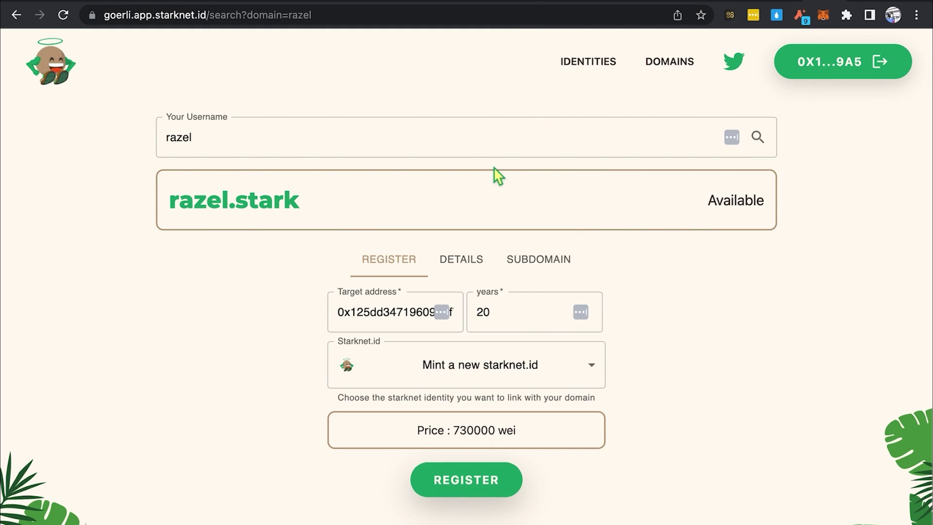
{"action": "double_click", "coordinate": [499, 151]}
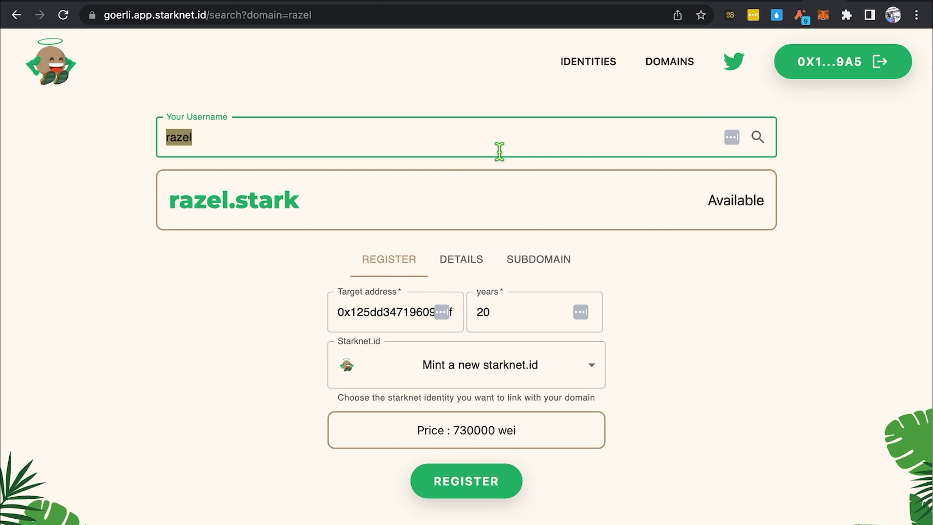
{"action": "type", "text": "jackvi"}
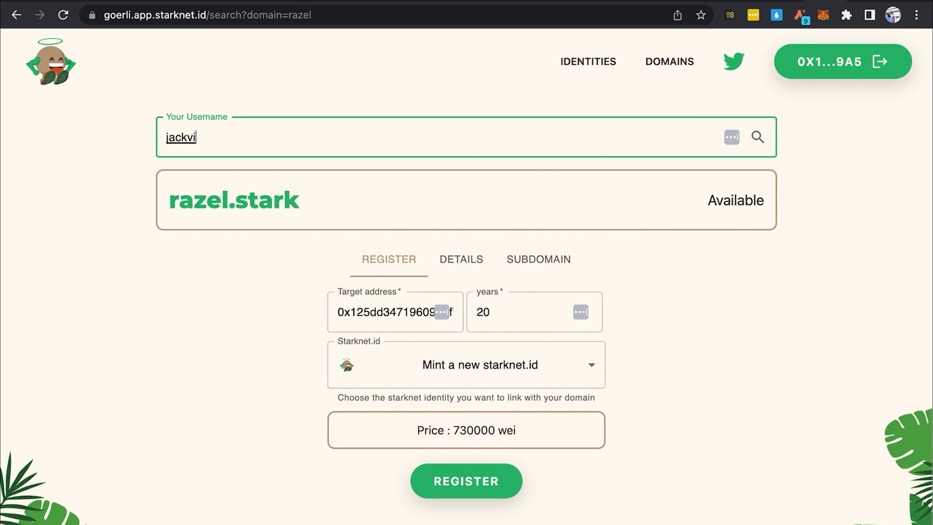
{"action": "key", "text": "Return"}
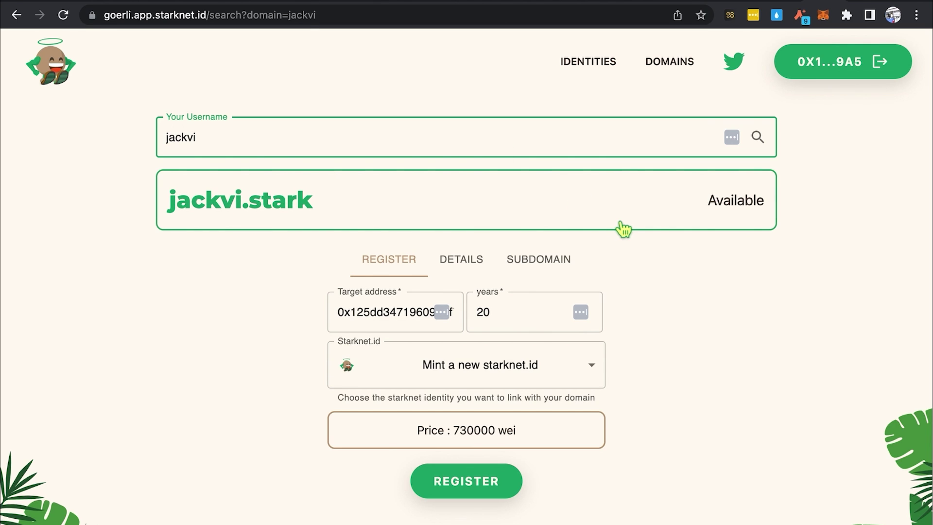
Step: Register jackvi.stark, approve the mint and buy, and confirm it appears as pending
{"action": "left_click", "coordinate": [625, 223]}
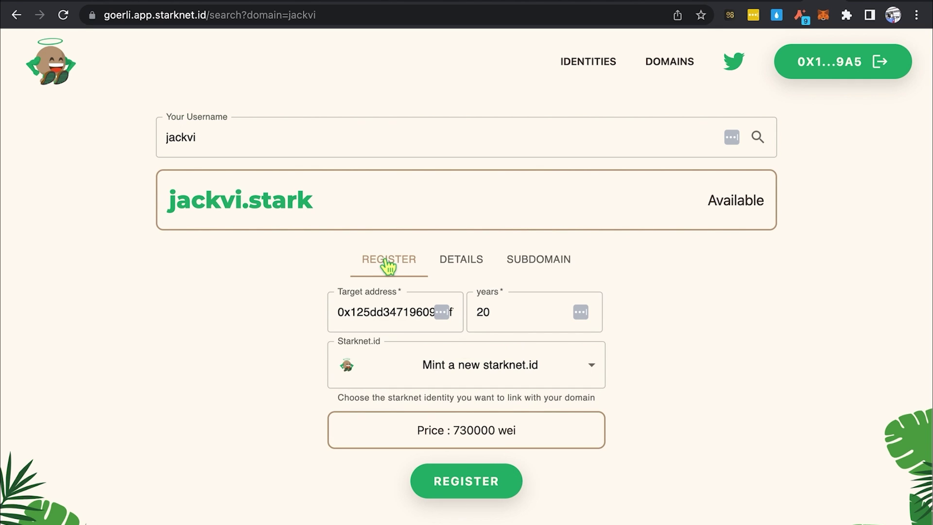
{"action": "left_click", "coordinate": [484, 479]}
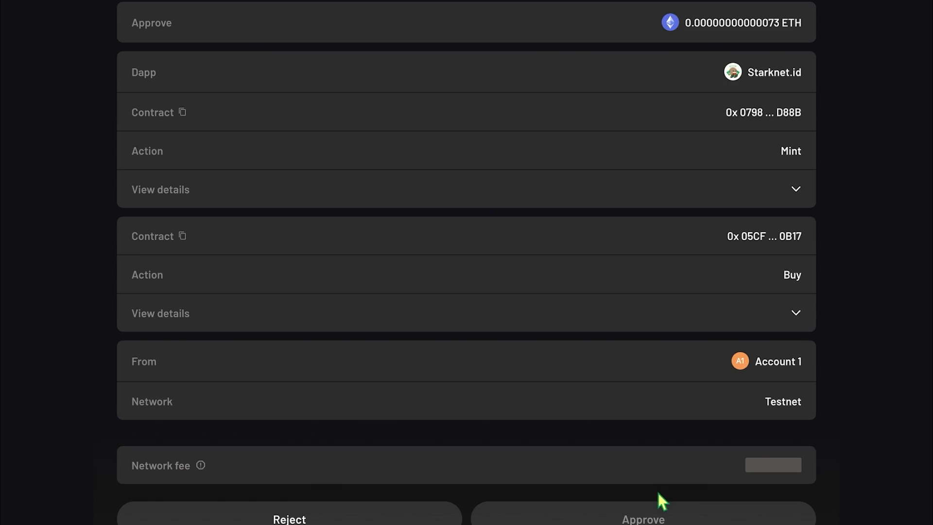
{"action": "left_click", "coordinate": [658, 519]}
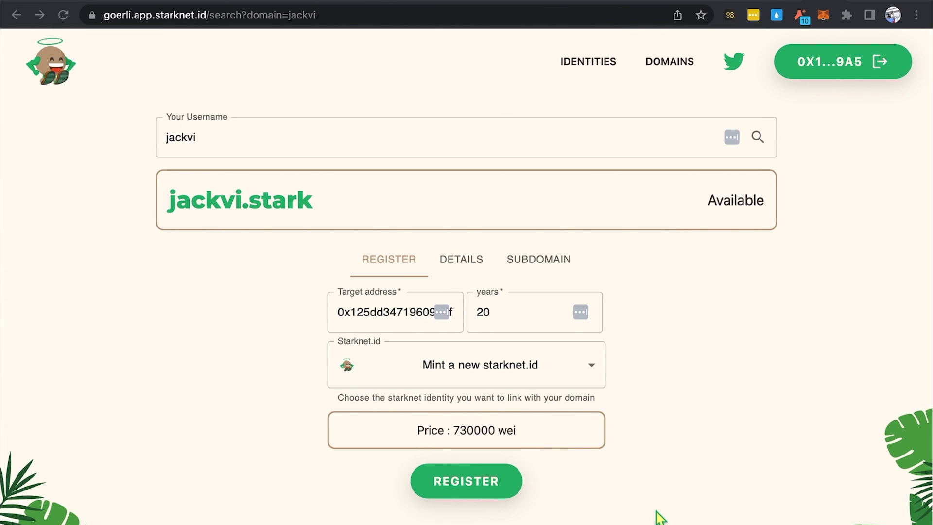
{"action": "left_click", "coordinate": [800, 15]}
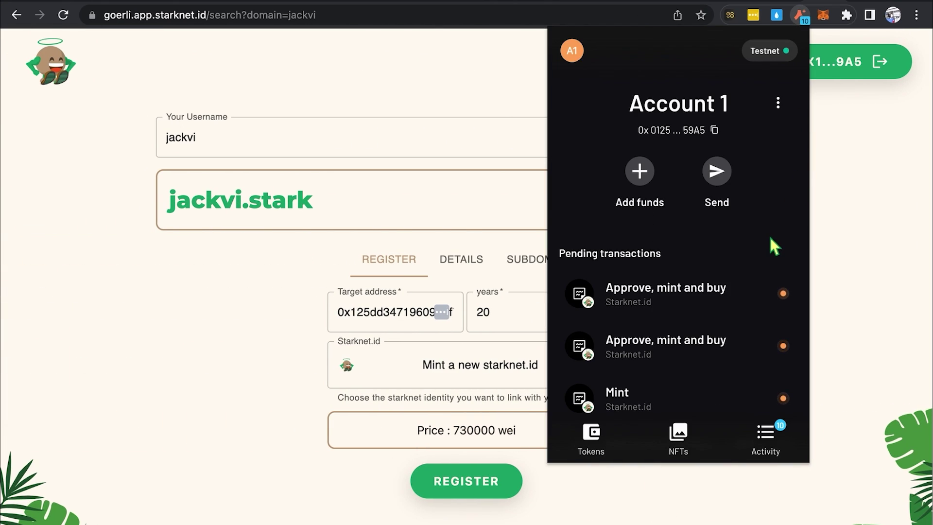
{"action": "scroll", "coordinate": [769, 237], "scroll_direction": "down", "scroll_amount": 2}
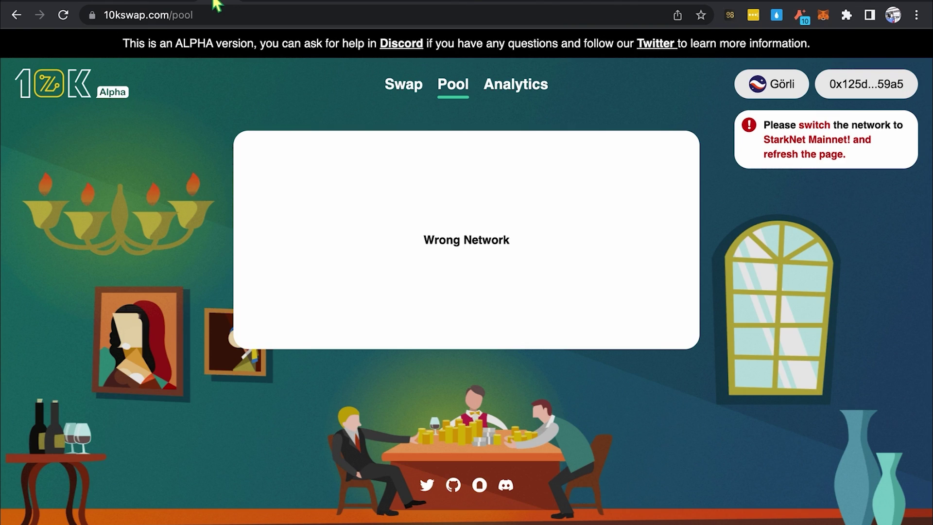
Step: Switch the Argent X wallet from the wrong network to Mainnet
{"action": "left_click", "coordinate": [797, 18]}
{"action": "left_click", "coordinate": [767, 50]}
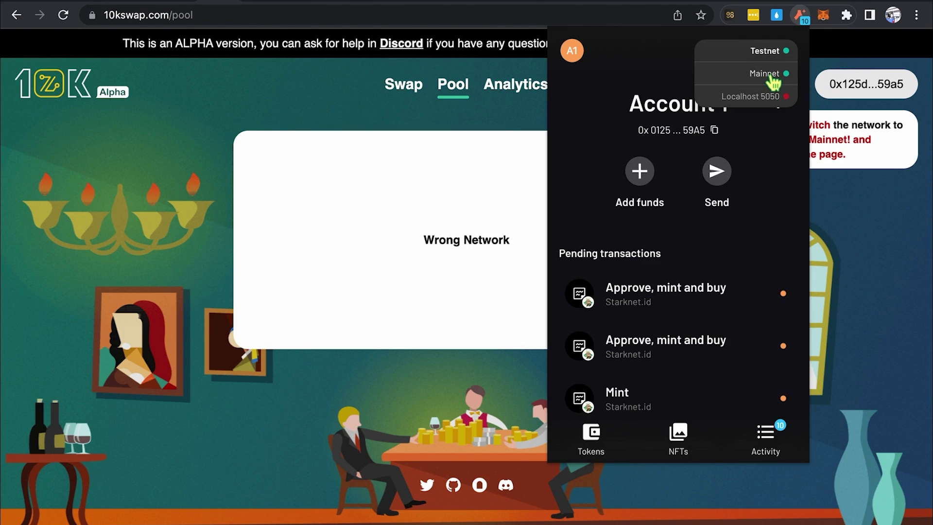
{"action": "left_click", "coordinate": [768, 74]}
{"action": "left_click", "coordinate": [750, 227]}
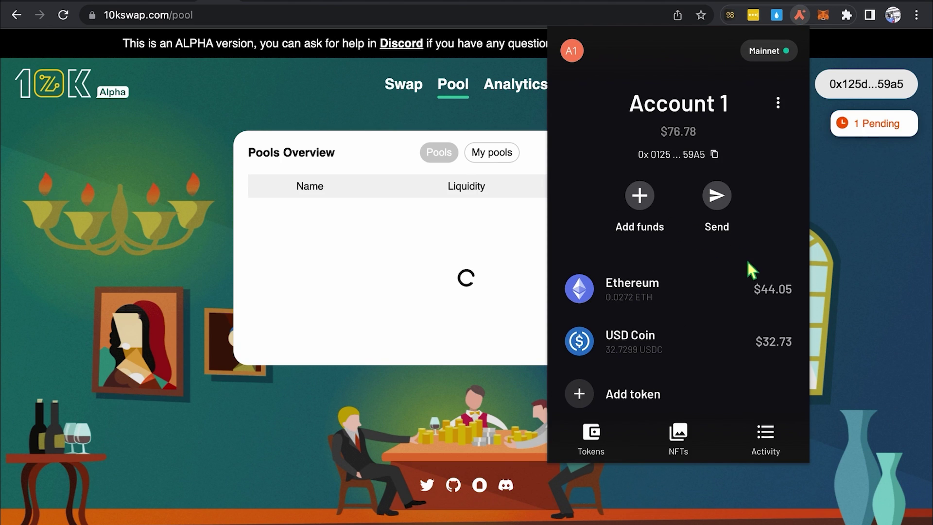
{"action": "left_click", "coordinate": [820, 182]}
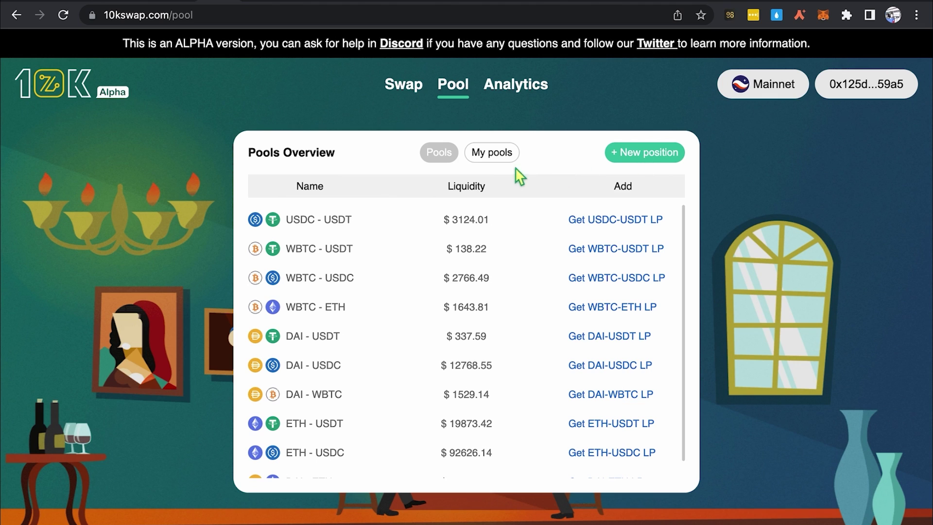
Step: Filter 10KSwap to My pools showing the ETH-USDC position, and review the wallet's Activity
{"action": "left_click", "coordinate": [500, 161]}
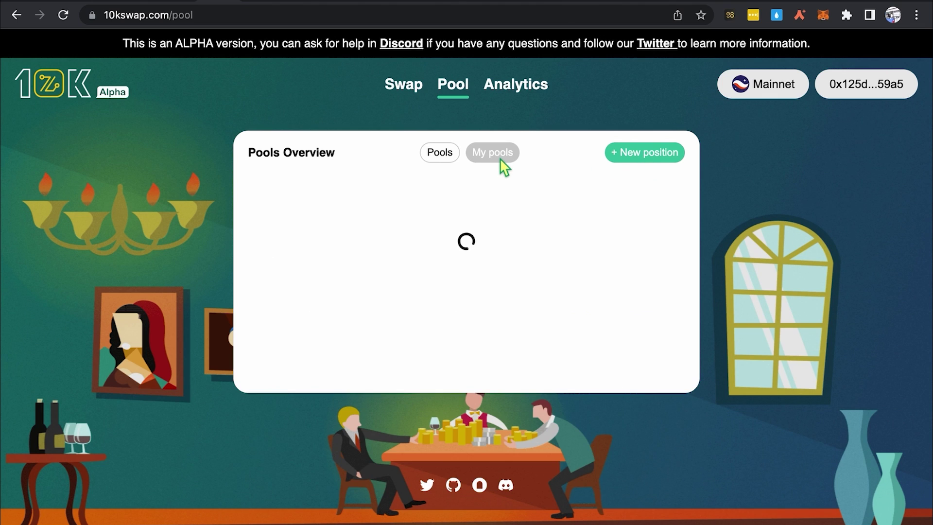
{"action": "left_click", "coordinate": [799, 16]}
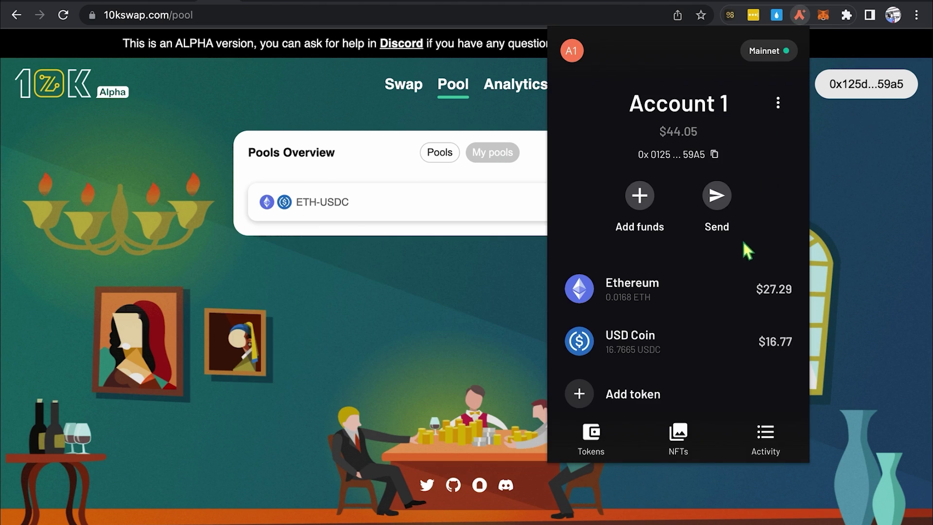
{"action": "left_click", "coordinate": [782, 432]}
{"action": "scroll", "coordinate": [753, 330], "scroll_direction": "down", "scroll_amount": 5}
{"action": "scroll", "coordinate": [737, 277], "scroll_direction": "up", "scroll_amount": 5}
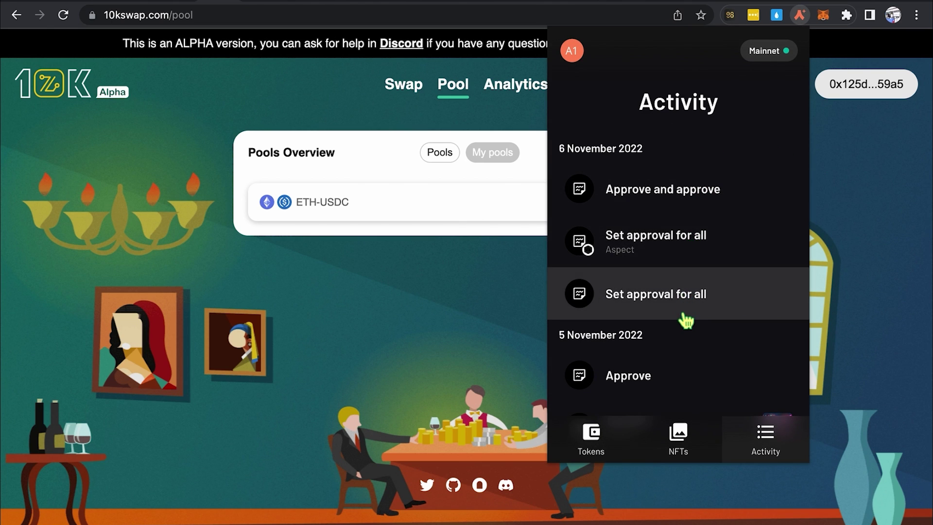
{"action": "left_click", "coordinate": [874, 183]}
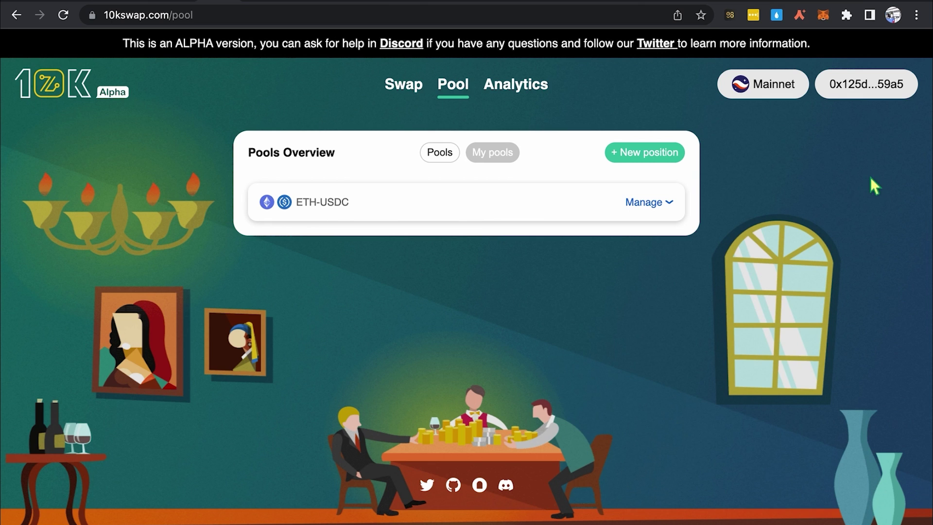
Step: Withdraw 100% of the ETH-USDC liquidity (about 0.00999 ETH and 15.97 USDC) and approve it in Argent X
{"action": "left_click", "coordinate": [533, 207]}
{"action": "left_click", "coordinate": [499, 335]}
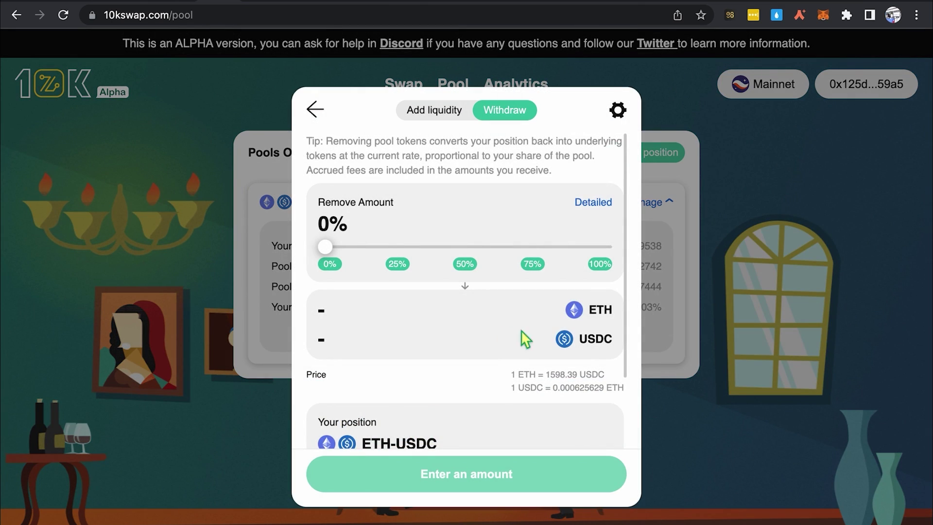
{"action": "left_click", "coordinate": [606, 262]}
{"action": "scroll", "coordinate": [614, 296], "scroll_direction": "down", "scroll_amount": 2}
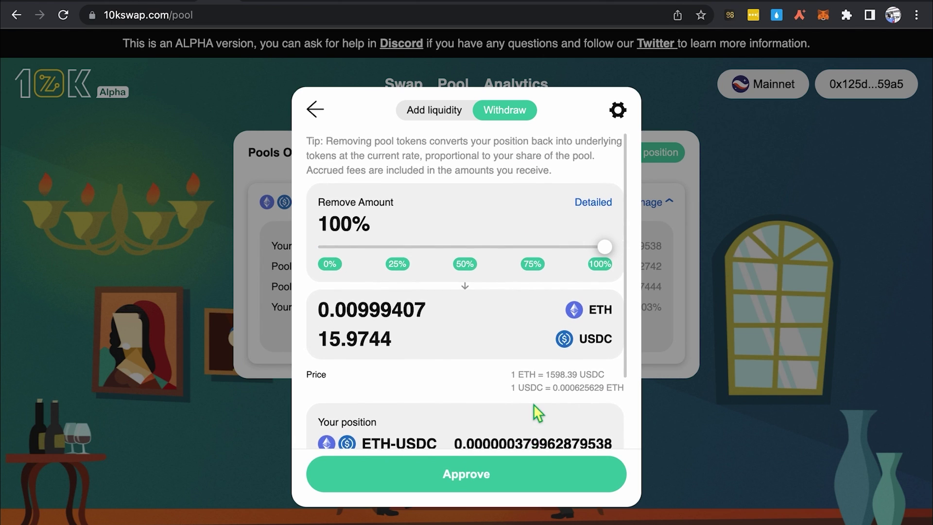
{"action": "scroll", "coordinate": [530, 418], "scroll_direction": "down", "scroll_amount": 2}
{"action": "left_click", "coordinate": [524, 484]}
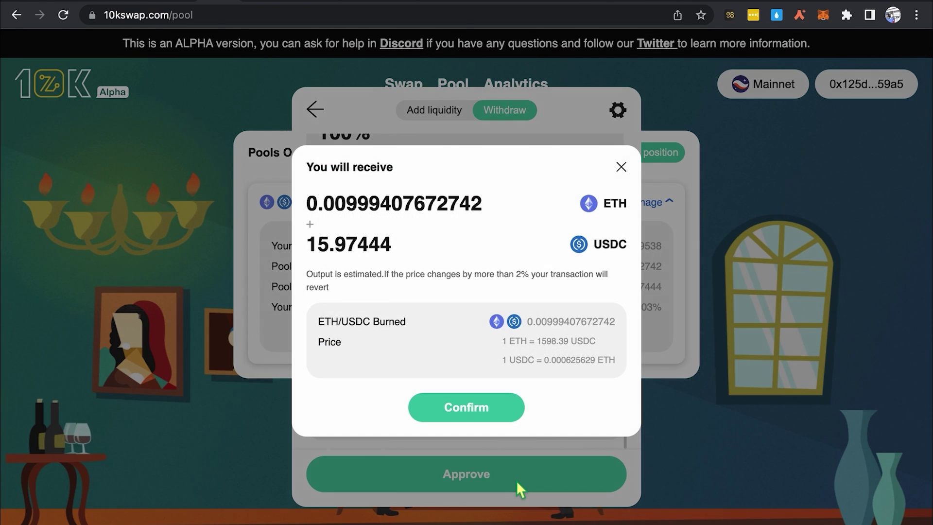
{"action": "left_click", "coordinate": [479, 407]}
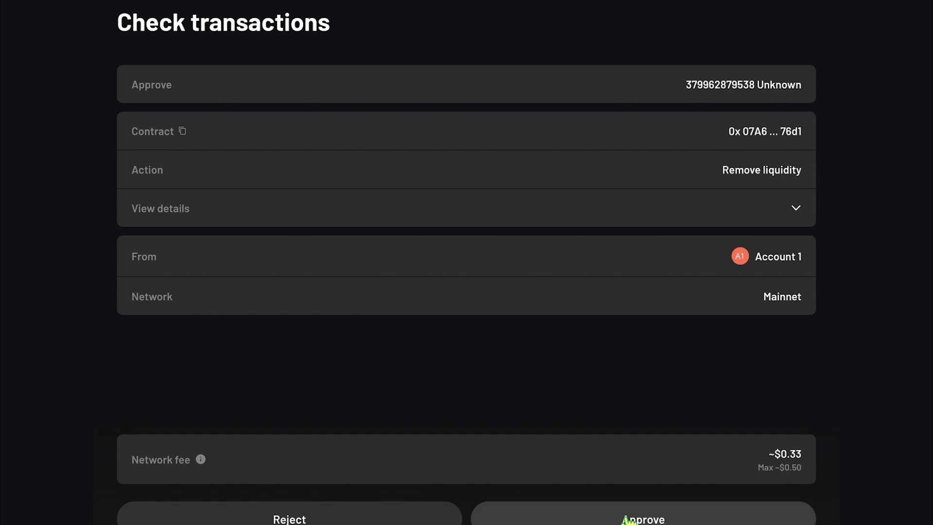
{"action": "left_click", "coordinate": [623, 517]}
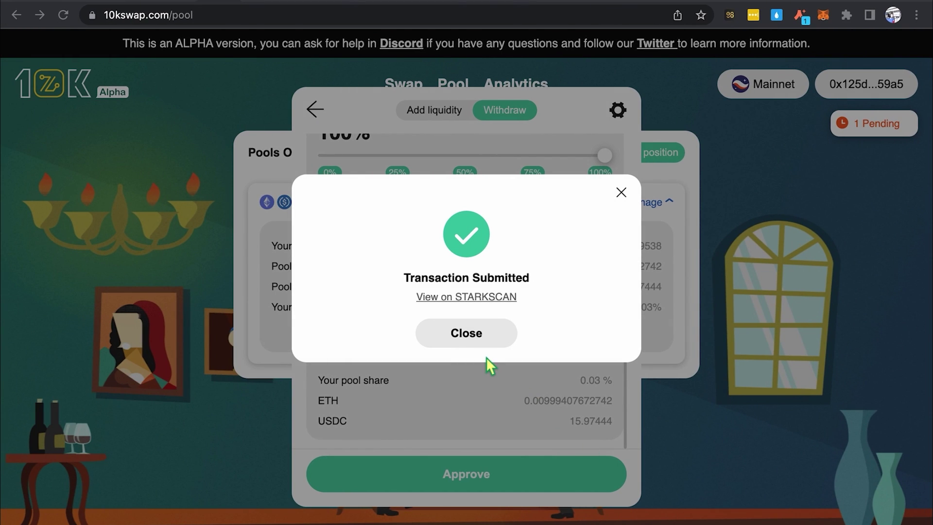
{"action": "left_click", "coordinate": [489, 342]}
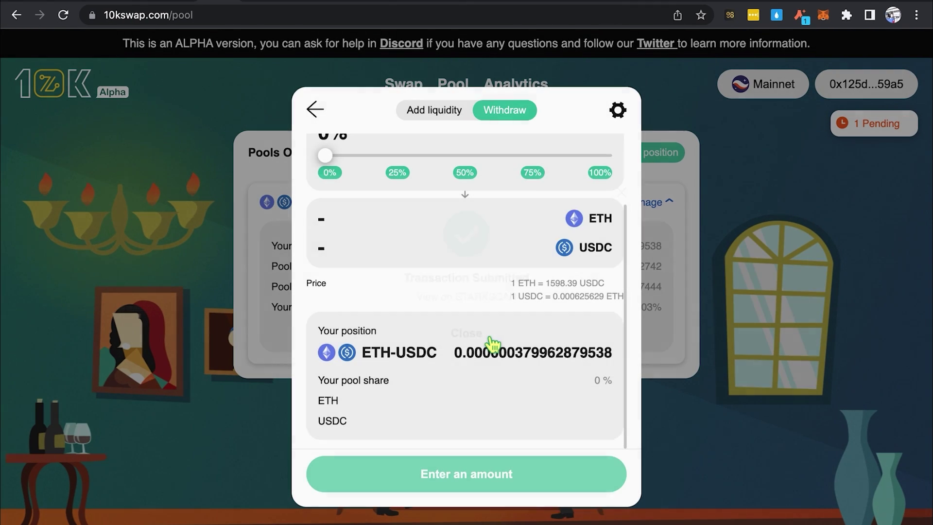
{"action": "left_click", "coordinate": [355, 41]}
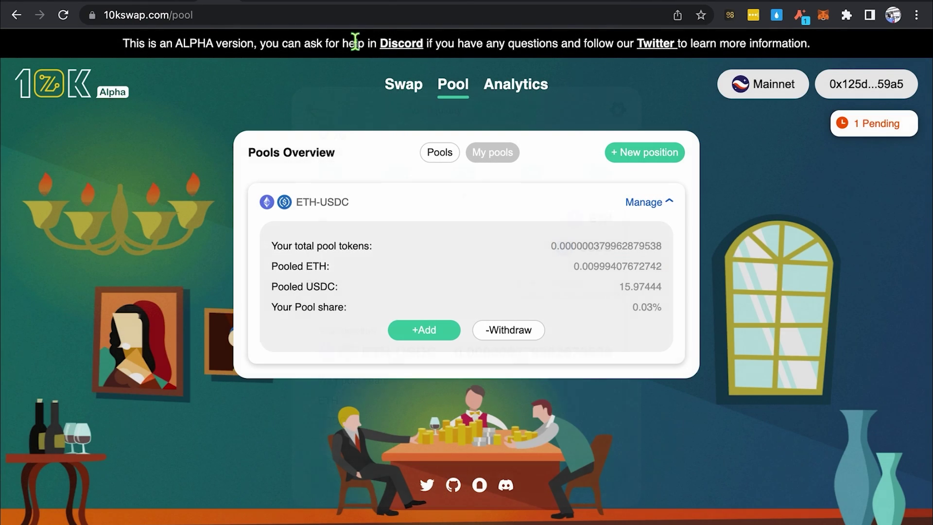
Step: Connect the wallet on Aspect's ABC NFT page and review its 0.001 ETH listing and history
{"action": "left_click", "coordinate": [253, 1]}
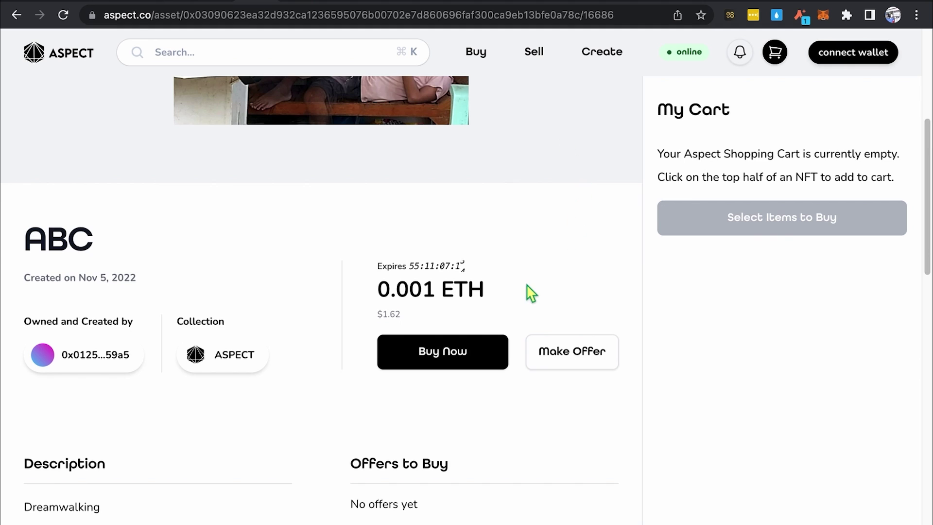
{"action": "scroll", "coordinate": [527, 286], "scroll_direction": "up", "scroll_amount": 5}
{"action": "scroll", "coordinate": [526, 286], "scroll_direction": "down", "scroll_amount": 6}
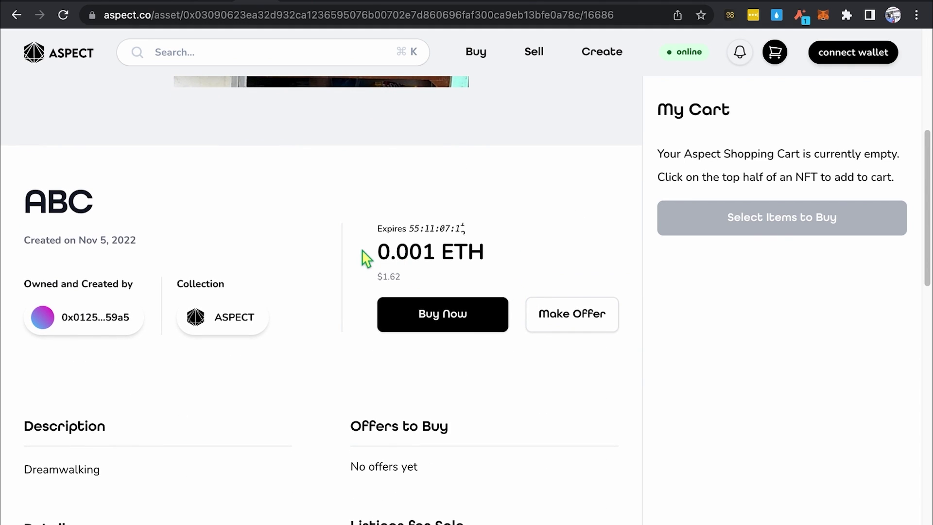
{"action": "left_click_drag", "start_coordinate": [362, 250], "coordinate": [485, 257]}
{"action": "left_click", "coordinate": [826, 56]}
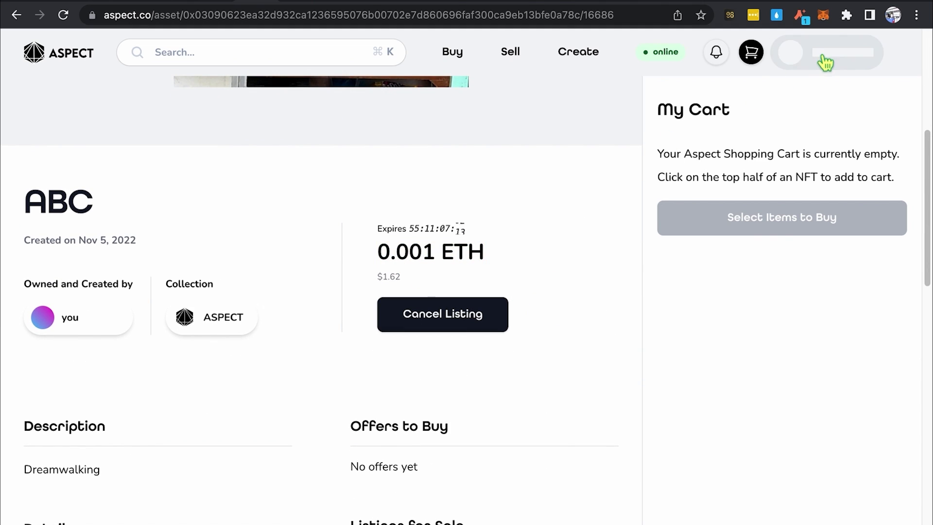
{"action": "scroll", "coordinate": [525, 290], "scroll_direction": "down", "scroll_amount": 8}
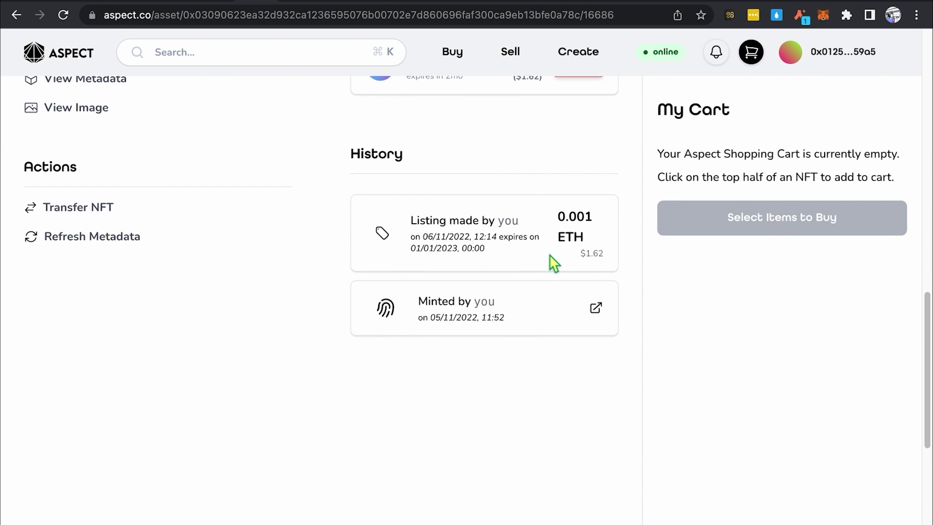
{"action": "scroll", "coordinate": [554, 261], "scroll_direction": "up", "scroll_amount": 14}
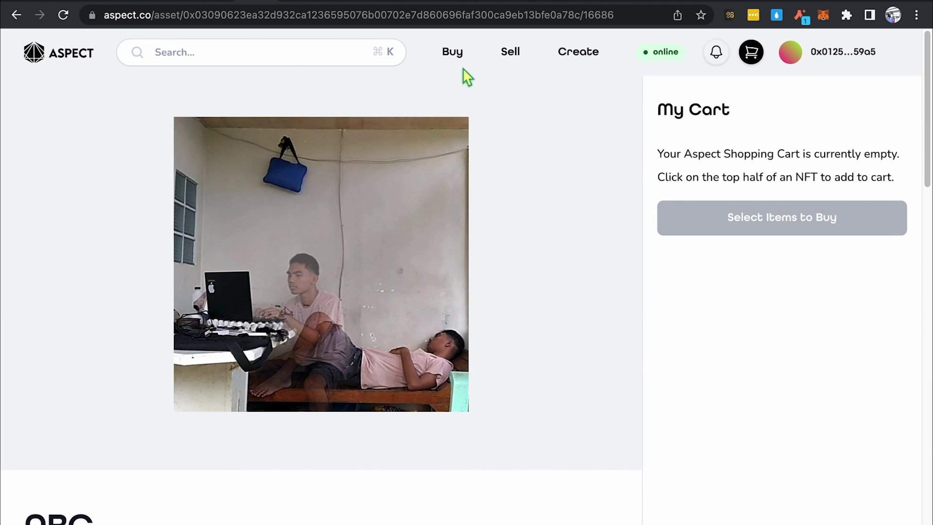
Step: Browse Aspect's NFTs for sale, sorted by Recently Listed
{"action": "left_click", "coordinate": [106, 59]}
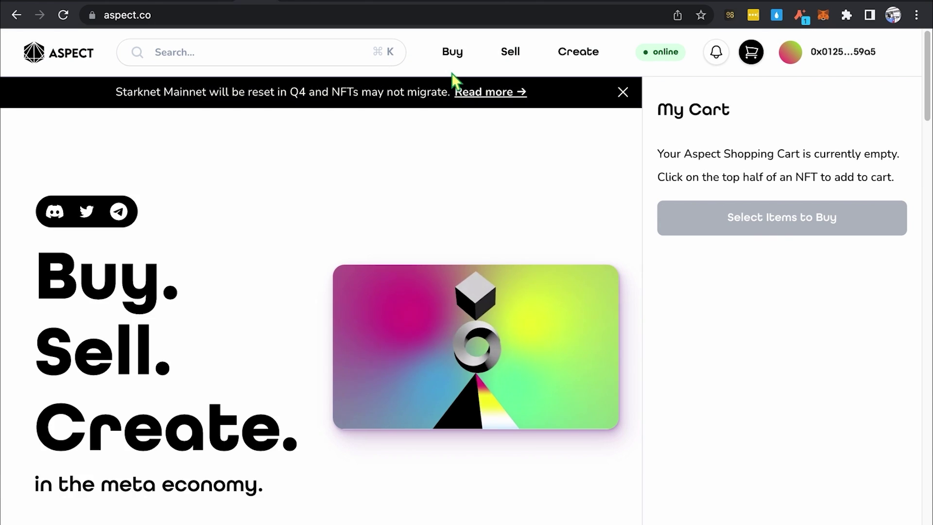
{"action": "left_click", "coordinate": [452, 54]}
{"action": "scroll", "coordinate": [418, 258], "scroll_direction": "down", "scroll_amount": 10}
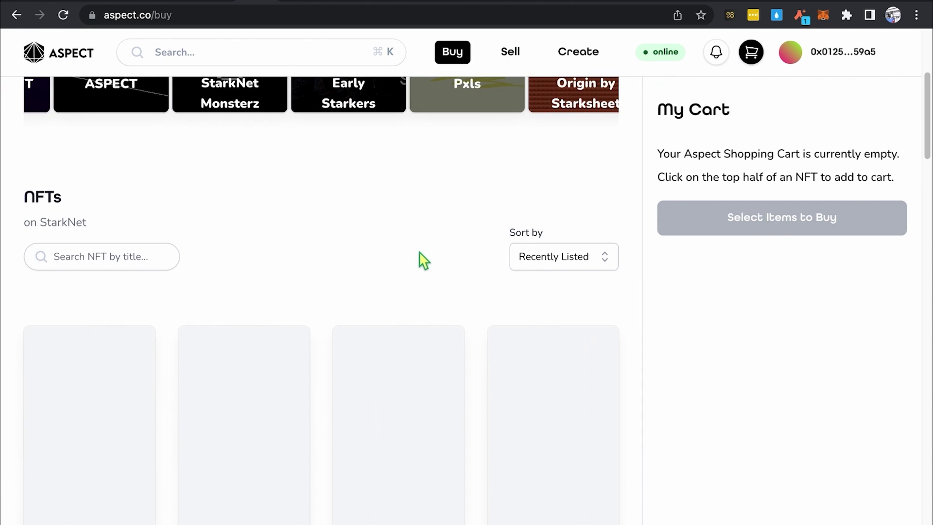
{"action": "scroll", "coordinate": [418, 258], "scroll_direction": "up", "scroll_amount": 4}
{"action": "left_click", "coordinate": [563, 150]}
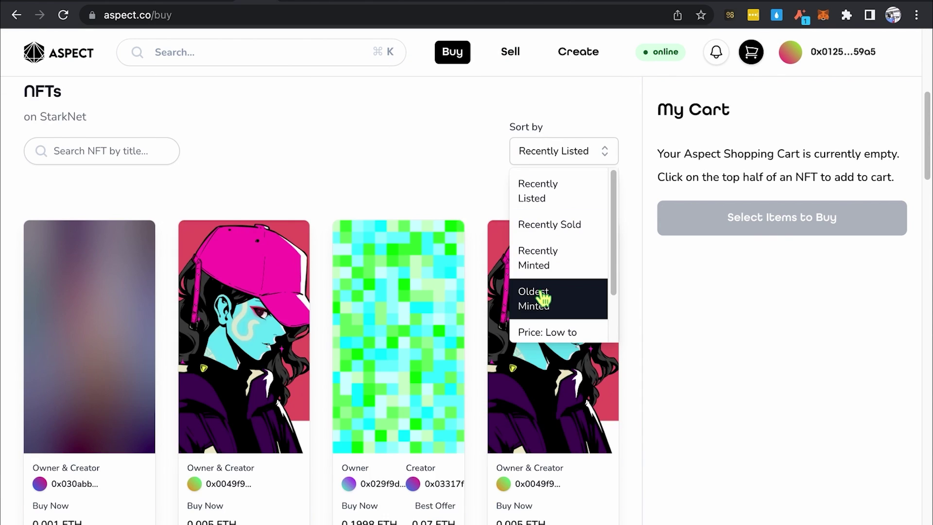
{"action": "left_click", "coordinate": [563, 206]}
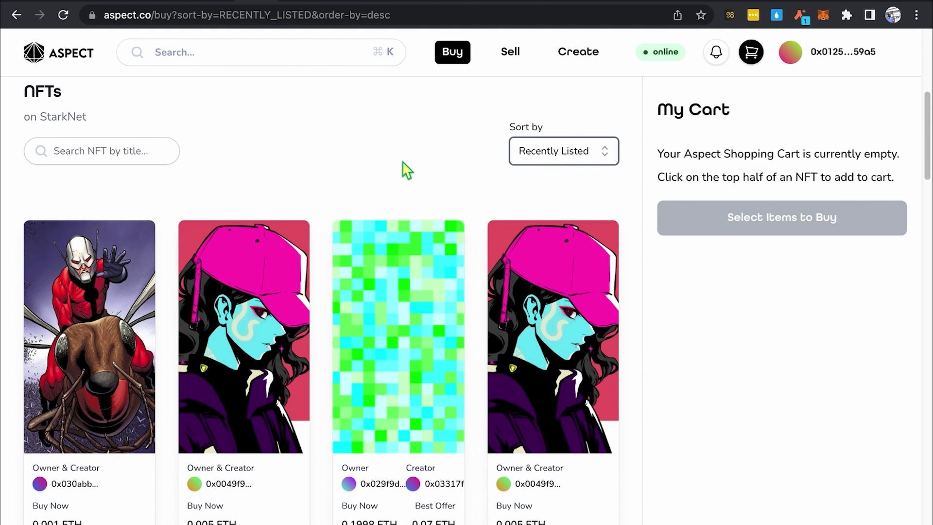
{"action": "scroll", "coordinate": [404, 161], "scroll_direction": "down", "scroll_amount": 9}
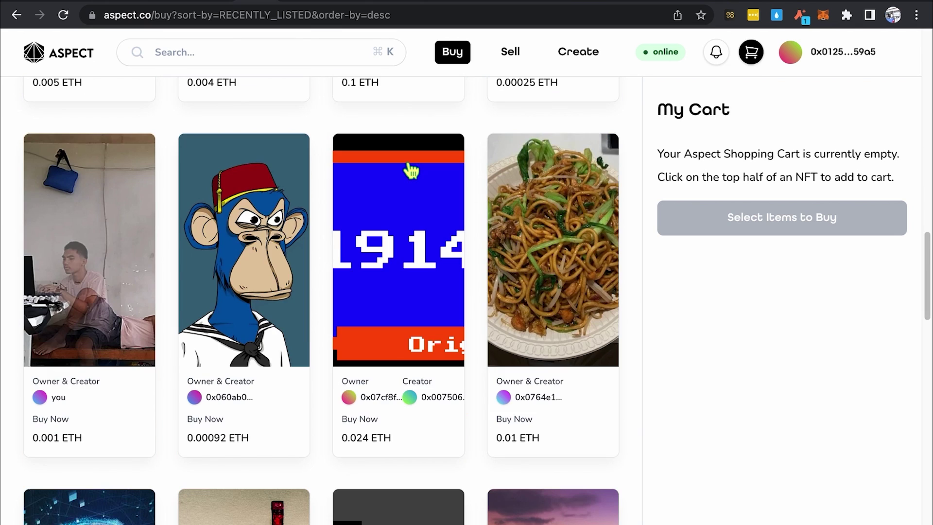
{"action": "scroll", "coordinate": [292, 194], "scroll_direction": "down", "scroll_amount": 1}
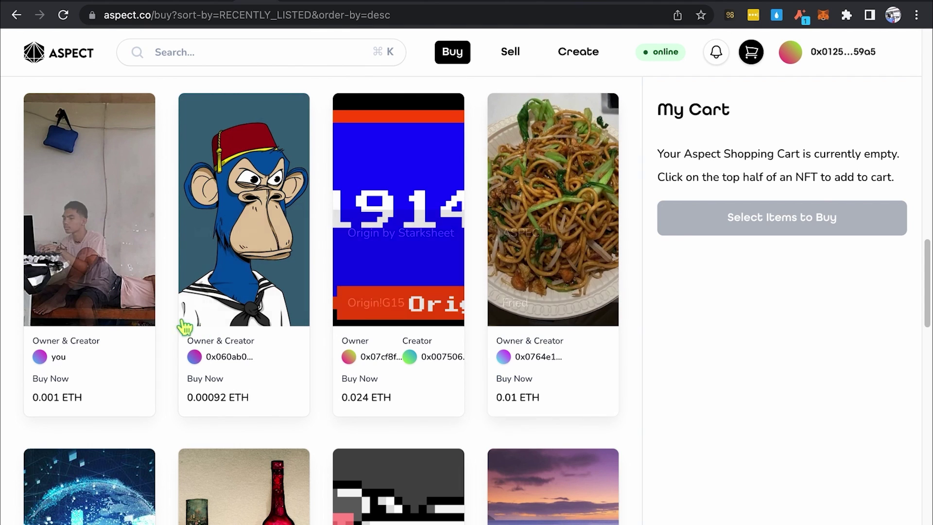
{"action": "scroll", "coordinate": [141, 437], "scroll_direction": "down", "scroll_amount": 8}
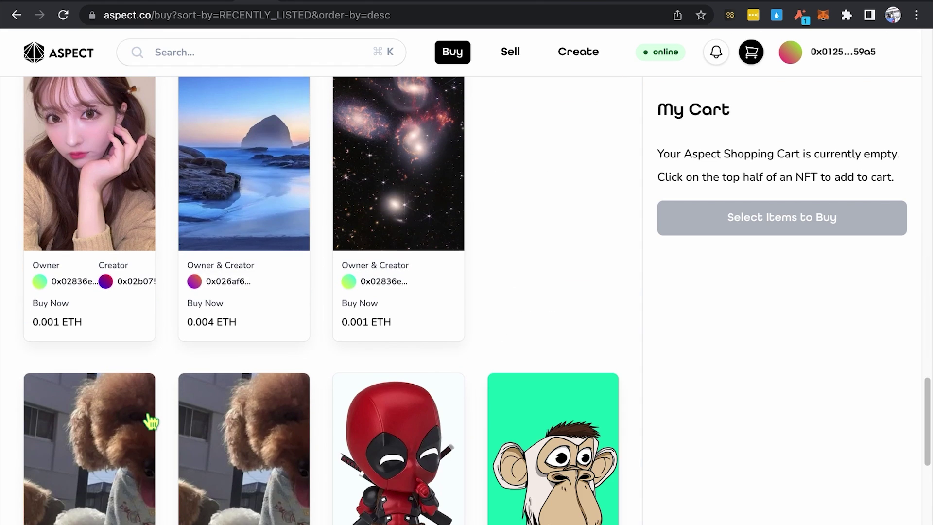
{"action": "scroll", "coordinate": [153, 419], "scroll_direction": "up", "scroll_amount": 15}
Step: Open the account's profile page showing 2 collected and 1 created NFT
{"action": "left_click", "coordinate": [825, 54]}
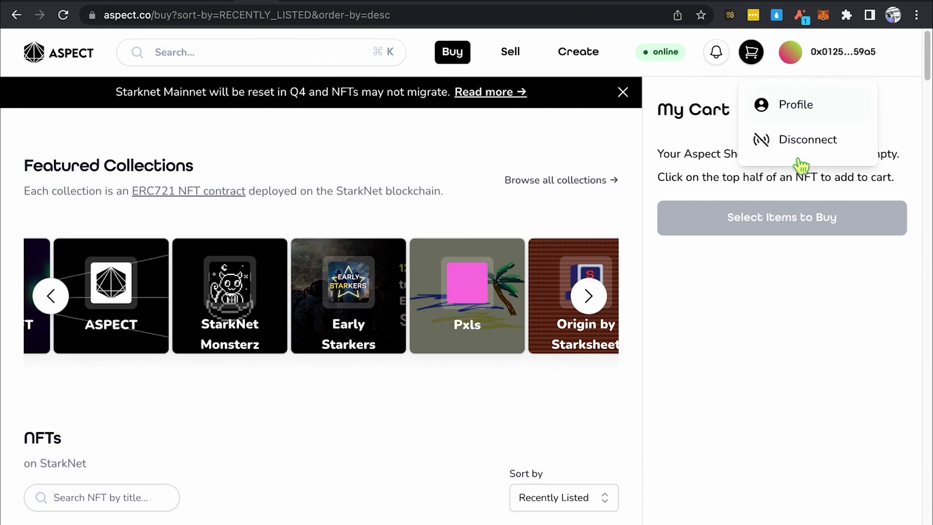
{"action": "left_click", "coordinate": [800, 119]}
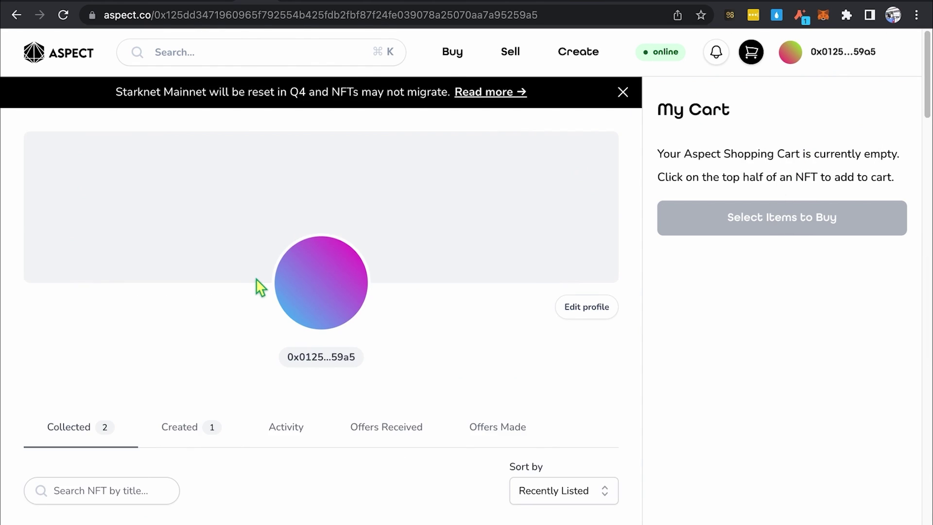
{"action": "scroll", "coordinate": [256, 278], "scroll_direction": "down", "scroll_amount": 10}
{"action": "scroll", "coordinate": [390, 310], "scroll_direction": "up", "scroll_amount": 6}
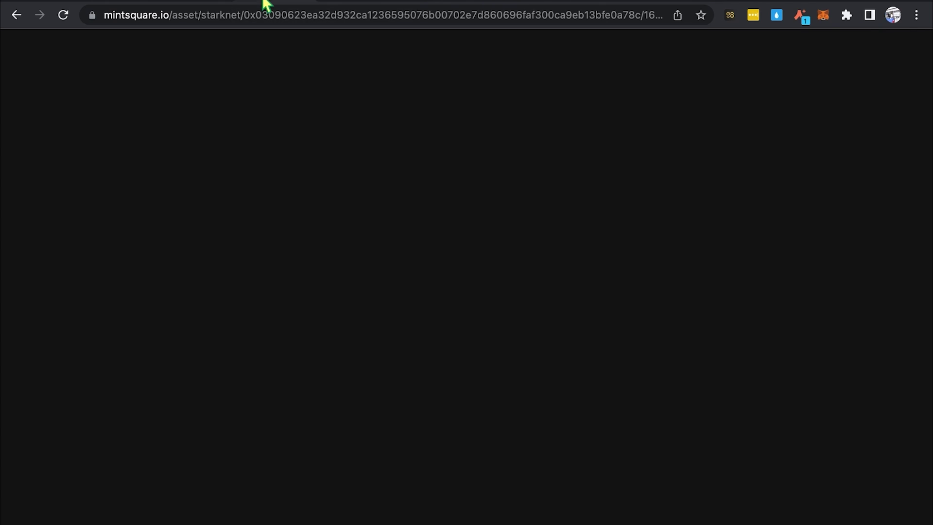
Step: Connect Argent X and list the C II NFT for 0.003 ETH, signing in the wallet
{"action": "left_click", "coordinate": [433, 277]}
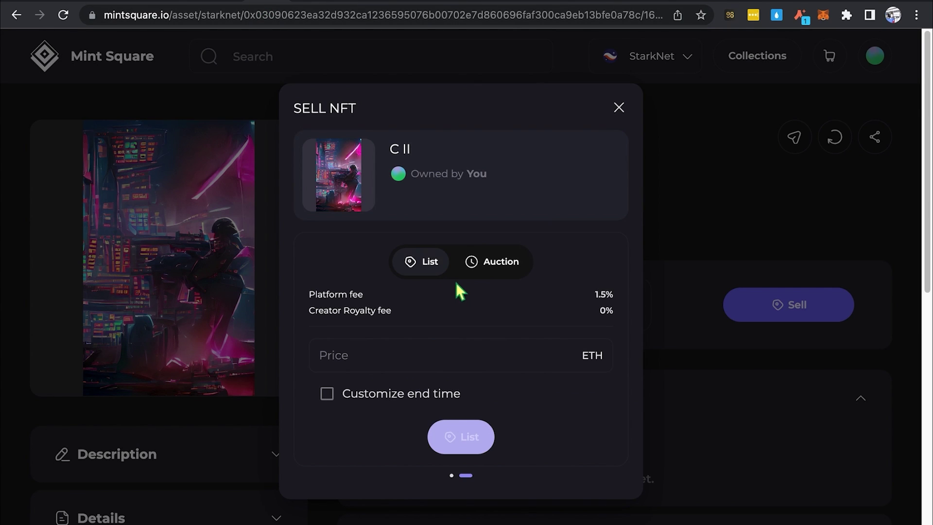
{"action": "scroll", "coordinate": [532, 355], "scroll_direction": "down", "scroll_amount": 5}
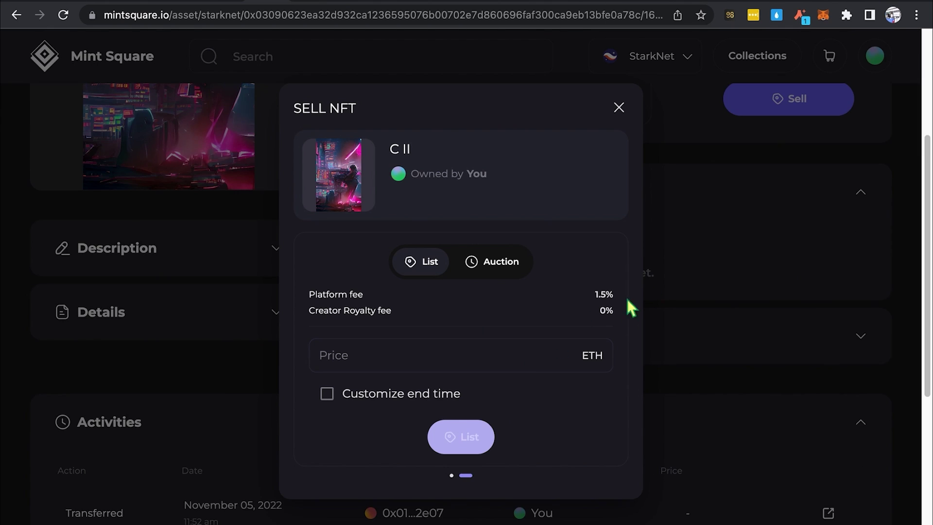
{"action": "left_click", "coordinate": [482, 358]}
{"action": "scroll", "coordinate": [503, 336], "scroll_direction": "up", "scroll_amount": 4}
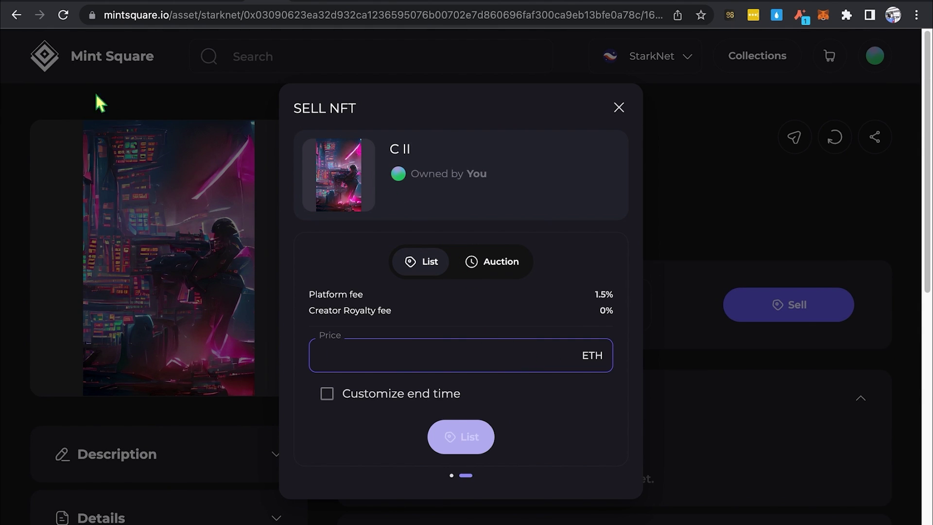
{"action": "type", "text": "0.003"}
{"action": "left_click", "coordinate": [480, 445]}
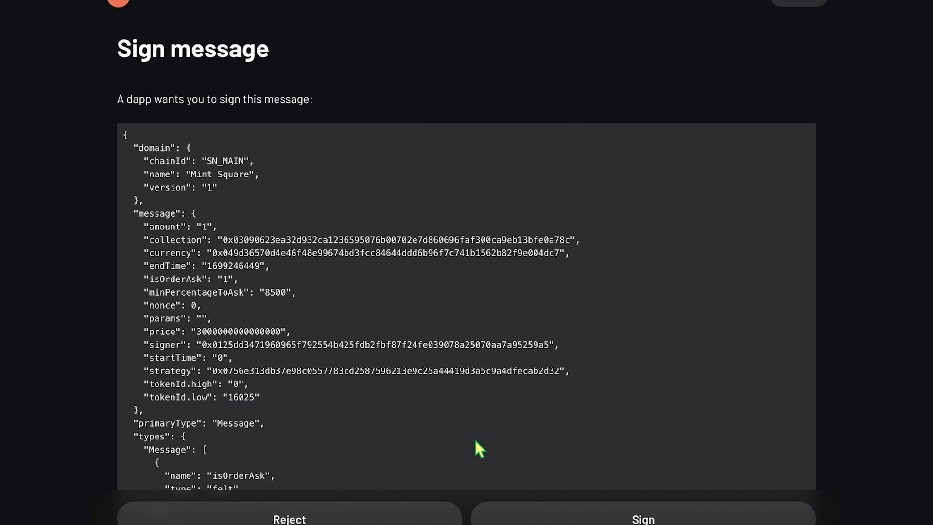
{"action": "scroll", "coordinate": [583, 449], "scroll_direction": "down", "scroll_amount": 10}
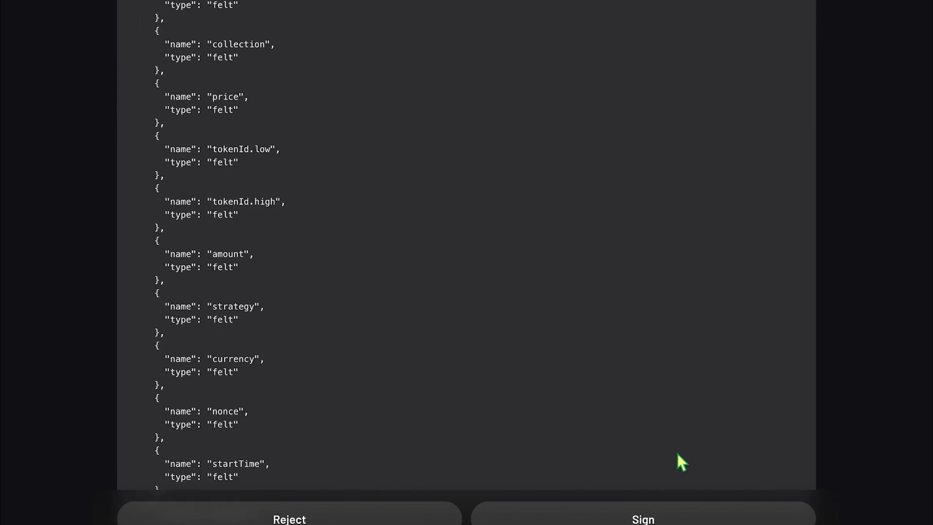
{"action": "scroll", "coordinate": [679, 455], "scroll_direction": "down", "scroll_amount": 8}
{"action": "left_click", "coordinate": [676, 518]}
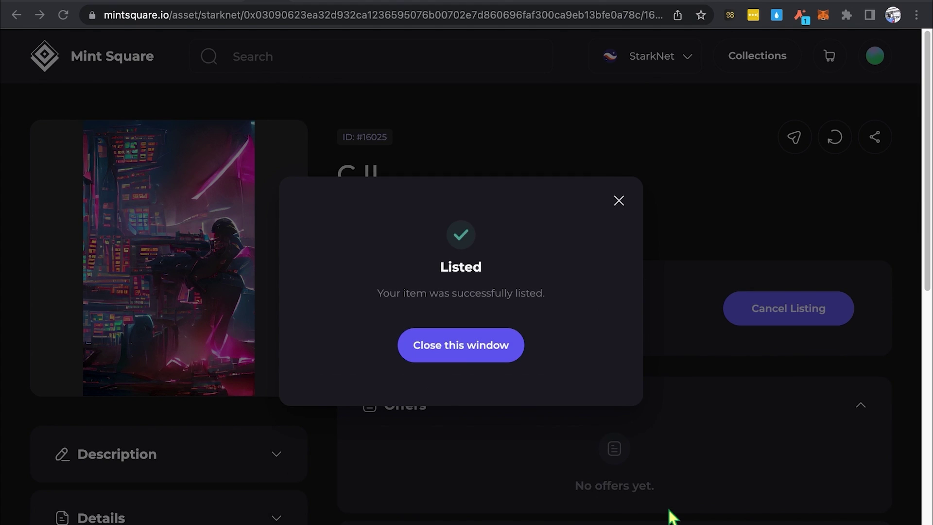
{"action": "left_click", "coordinate": [421, 345]}
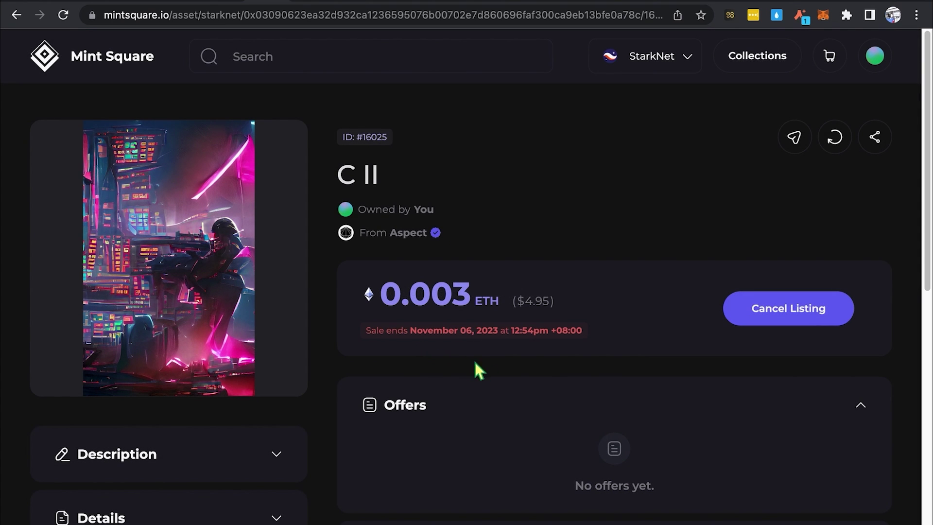
Step: Highlight the 0.003 ETH listed price on the C II page and return to the marketplace homepage
{"action": "scroll", "coordinate": [546, 374], "scroll_direction": "down", "scroll_amount": 1}
{"action": "scroll", "coordinate": [544, 369], "scroll_direction": "up", "scroll_amount": 1}
{"action": "left_click_drag", "start_coordinate": [385, 301], "coordinate": [506, 292]}
{"action": "left_click", "coordinate": [500, 282]}
{"action": "left_click_drag", "start_coordinate": [384, 301], "coordinate": [558, 246]}
{"action": "left_click", "coordinate": [512, 348]}
{"action": "scroll", "coordinate": [510, 347], "scroll_direction": "down", "scroll_amount": 6}
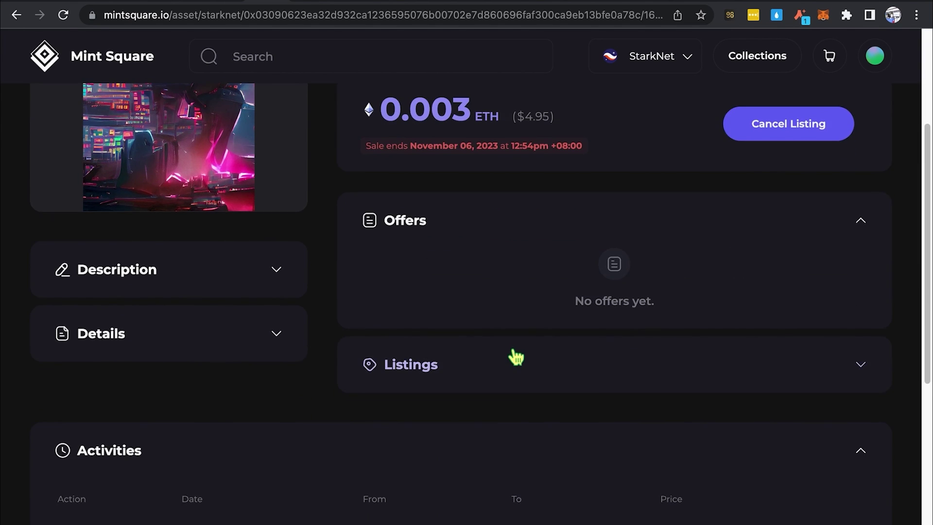
{"action": "scroll", "coordinate": [509, 342], "scroll_direction": "down", "scroll_amount": 4}
{"action": "scroll", "coordinate": [510, 349], "scroll_direction": "up", "scroll_amount": 15}
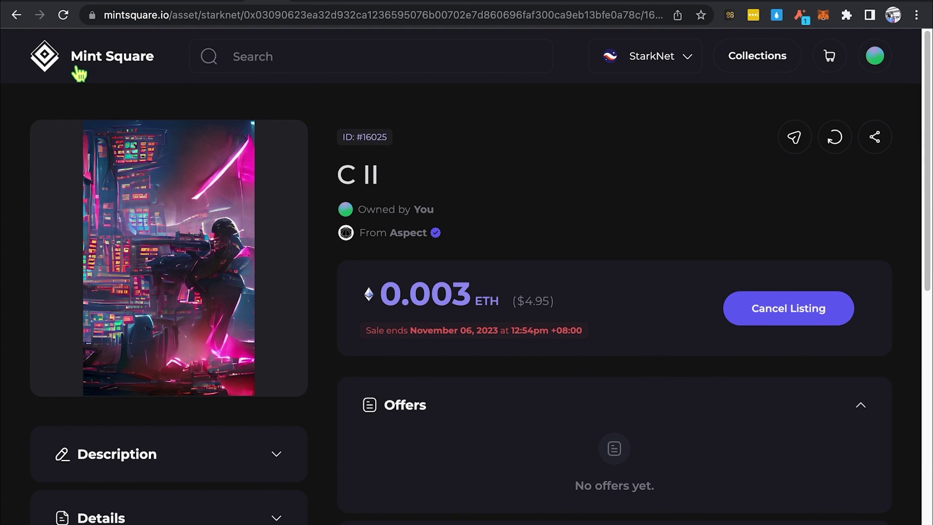
{"action": "scroll", "coordinate": [589, 253], "scroll_direction": "down", "scroll_amount": 4}
{"action": "scroll", "coordinate": [589, 253], "scroll_direction": "up", "scroll_amount": 4}
{"action": "left_click", "coordinate": [112, 56]}
Step: Open the men NFT's page from Explore > NFTs
{"action": "scroll", "coordinate": [499, 198], "scroll_direction": "down", "scroll_amount": 3}
{"action": "left_click", "coordinate": [69, 377]}
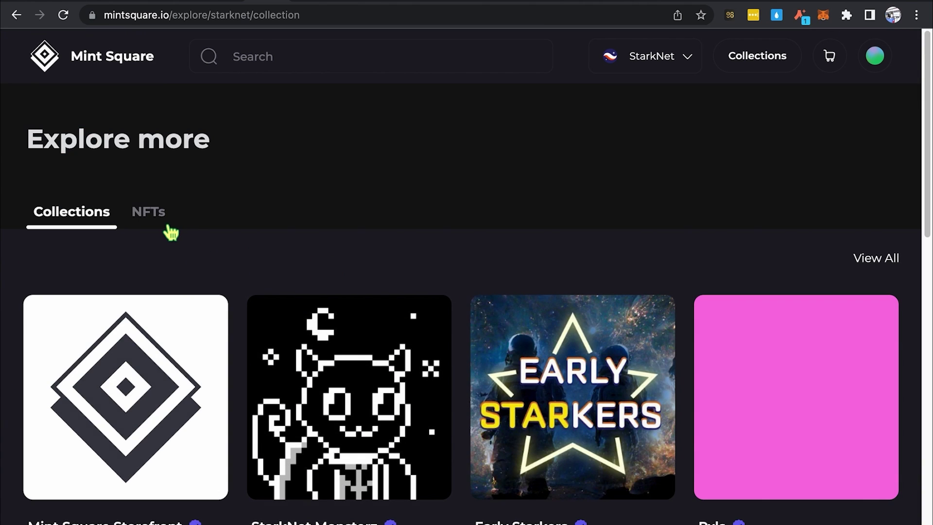
{"action": "left_click", "coordinate": [154, 216]}
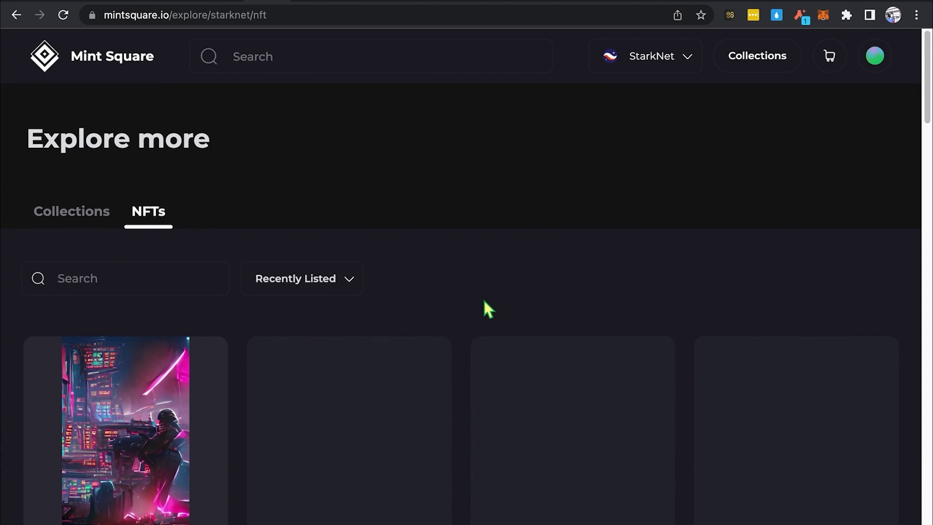
{"action": "scroll", "coordinate": [485, 301], "scroll_direction": "down", "scroll_amount": 4}
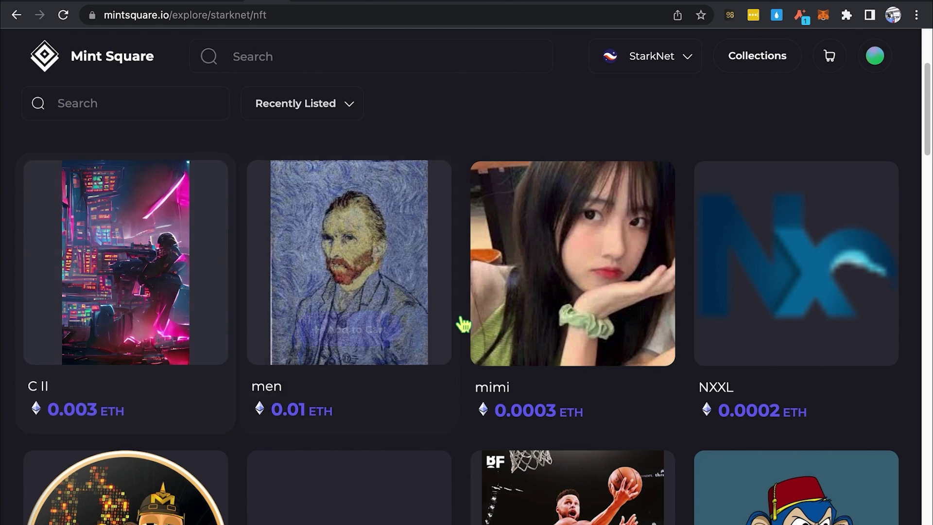
{"action": "left_click", "coordinate": [398, 289]}
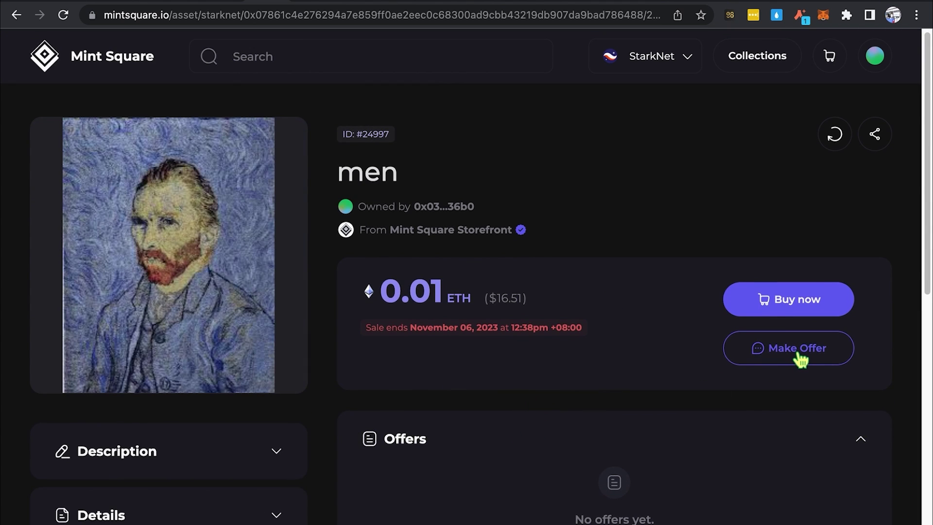
Step: Make a 0.001 ETH offer on the men NFT and sign it in Argent X
{"action": "left_click", "coordinate": [798, 352]}
{"action": "left_click", "coordinate": [404, 326]}
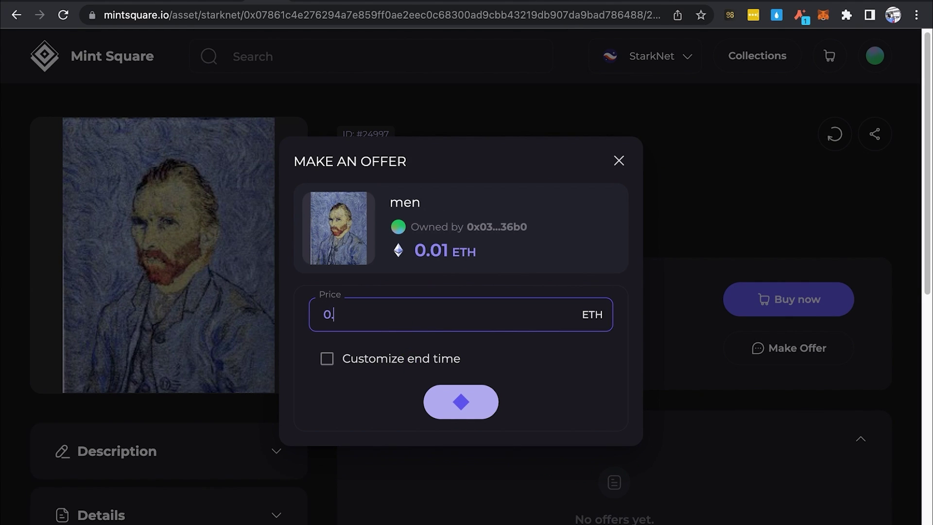
{"action": "type", "text": "0.0002"}
{"action": "key", "text": "BackSpace"}
{"action": "key", "text": "BackSpace"}
{"action": "type", "text": "2"}
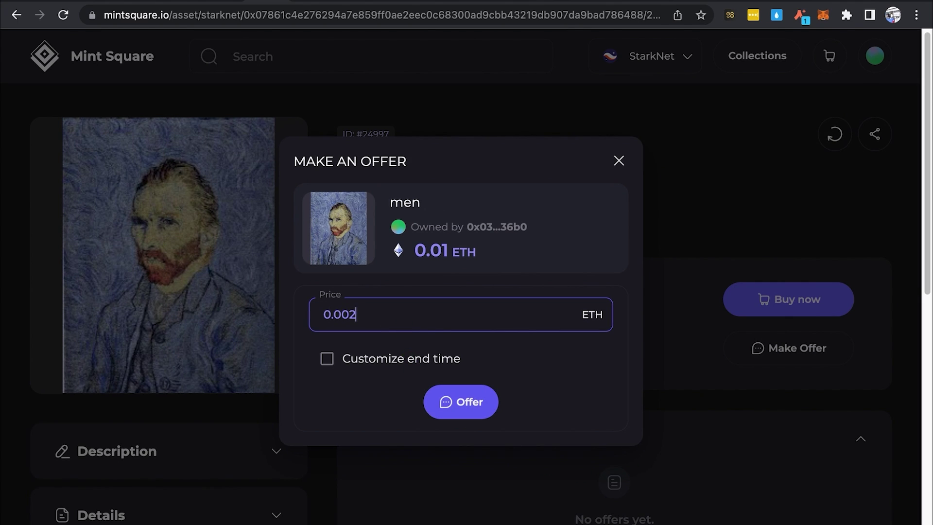
{"action": "key", "text": "BackSpace"}
{"action": "type", "text": "1"}
{"action": "left_click", "coordinate": [452, 396]}
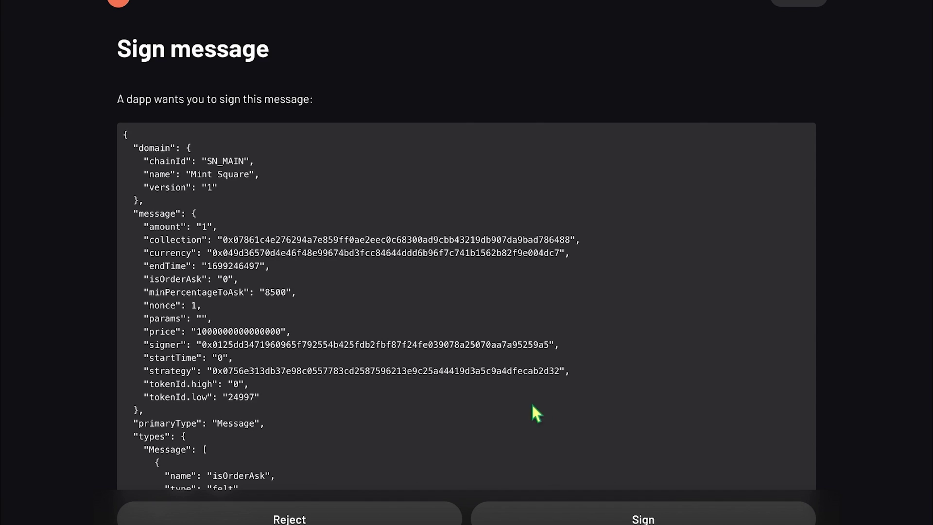
{"action": "scroll", "coordinate": [531, 402], "scroll_direction": "down", "scroll_amount": 5}
{"action": "left_click", "coordinate": [676, 519]}
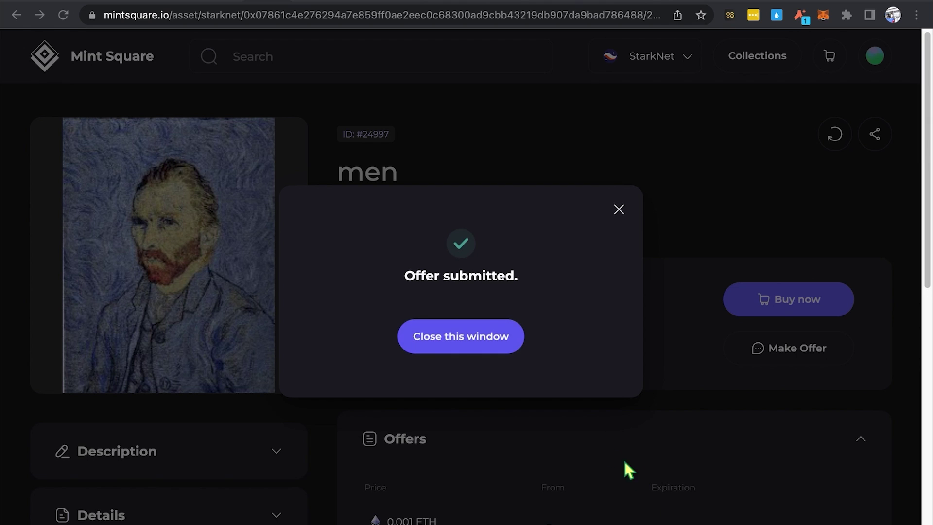
{"action": "left_click", "coordinate": [480, 347]}
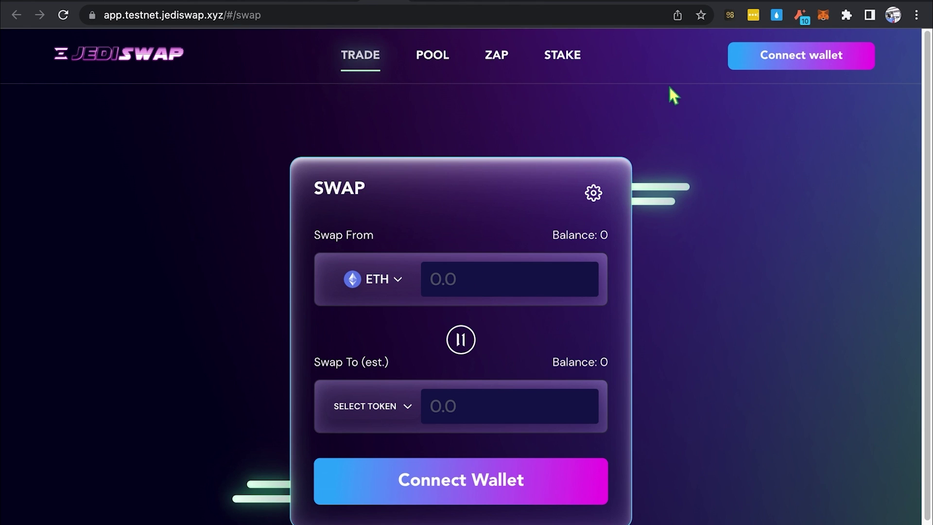
Step: Connect the Argent-X wallet to JediSwap and go to the Pool page
{"action": "left_click", "coordinate": [810, 68]}
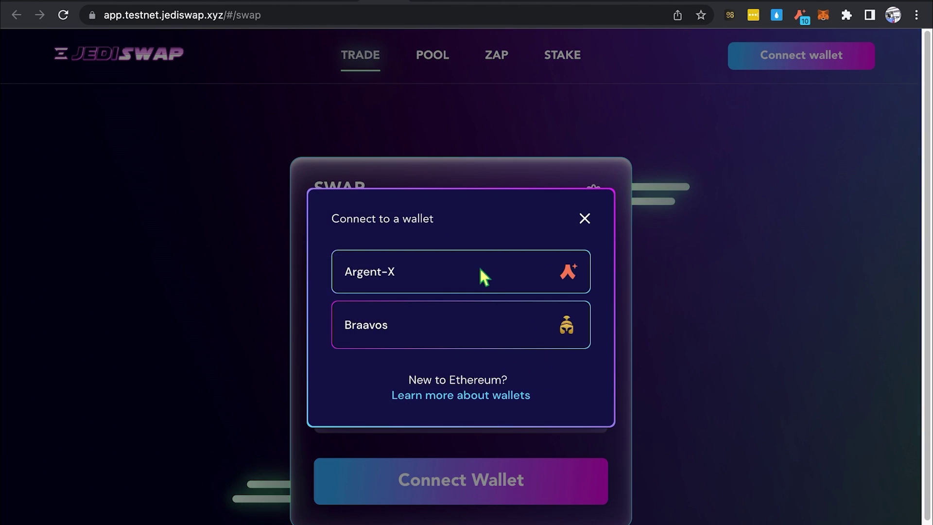
{"action": "left_click", "coordinate": [479, 273]}
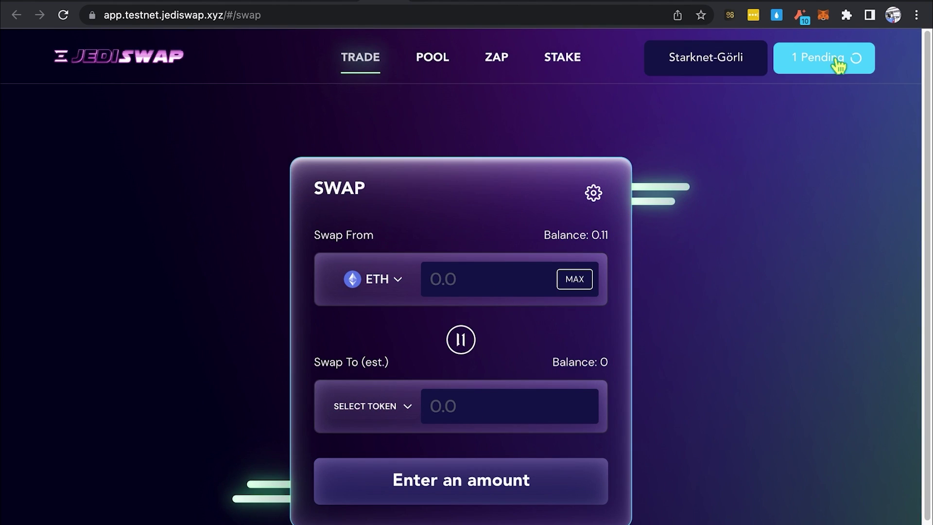
{"action": "left_click", "coordinate": [433, 72]}
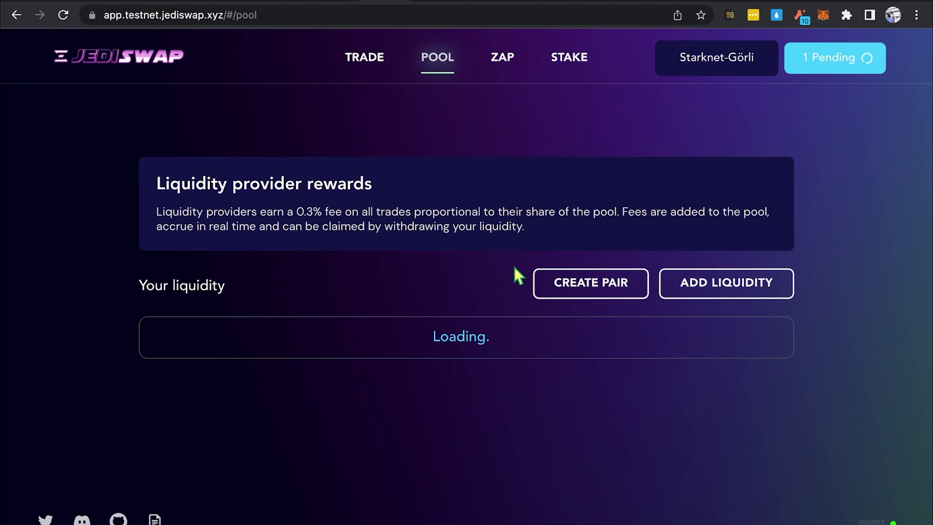
Step: Try adding 0.01 ETH plus USDC liquidity, which fails for insufficient USDC
{"action": "left_click", "coordinate": [707, 287]}
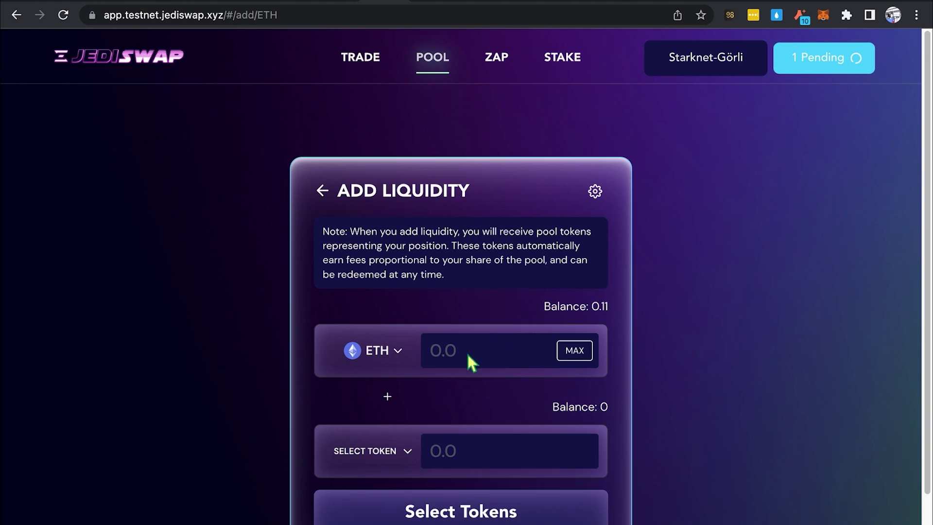
{"action": "scroll", "coordinate": [384, 333], "scroll_direction": "down", "scroll_amount": 1}
{"action": "left_click", "coordinate": [401, 433]}
{"action": "left_click", "coordinate": [340, 323]}
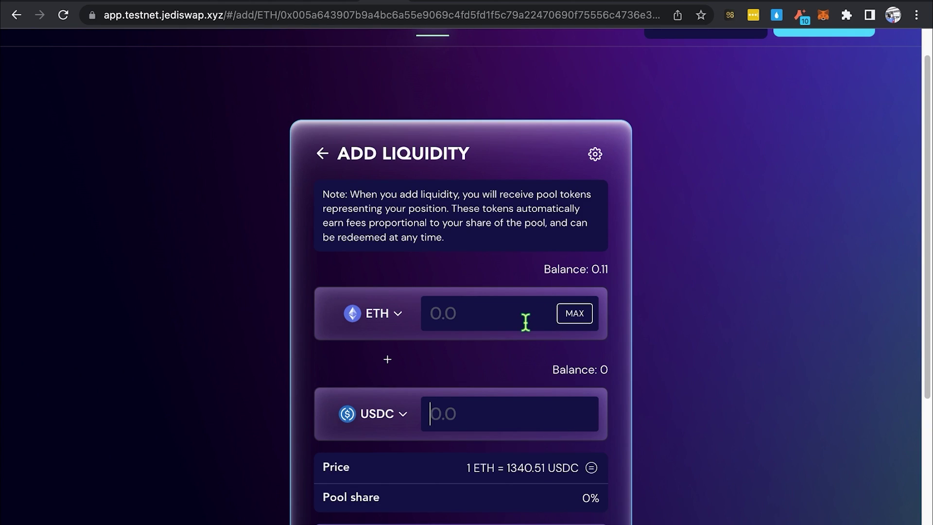
{"action": "type", "text": "0.01"}
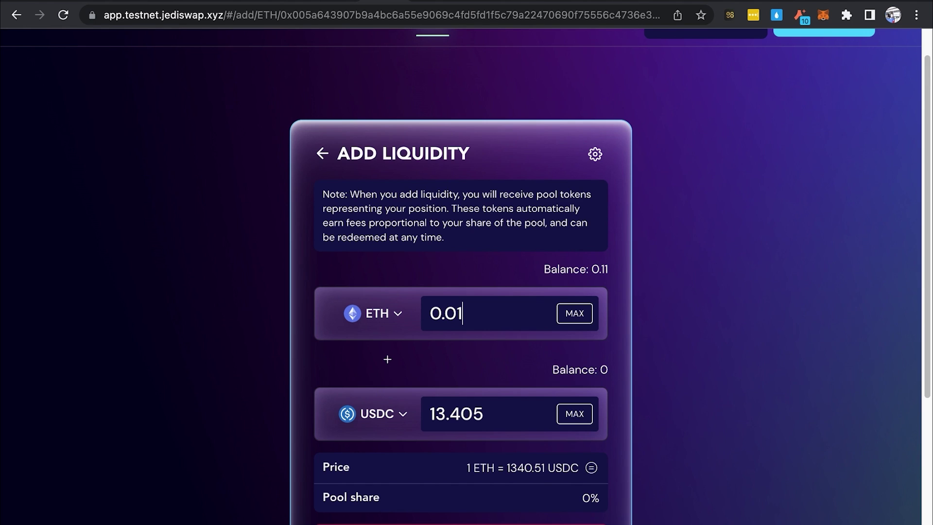
{"action": "scroll", "coordinate": [449, 474], "scroll_direction": "down", "scroll_amount": 1}
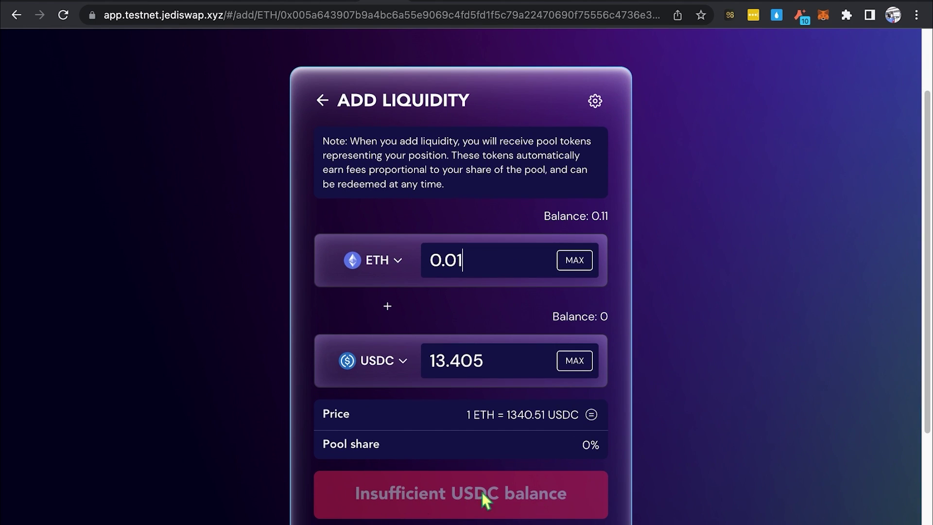
{"action": "scroll", "coordinate": [558, 467], "scroll_direction": "up", "scroll_amount": 2}
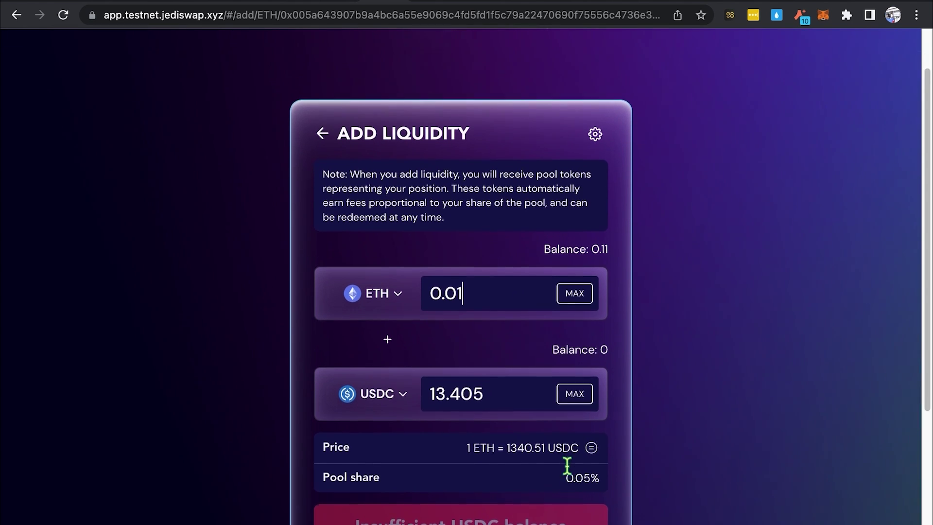
{"action": "left_click", "coordinate": [426, 70]}
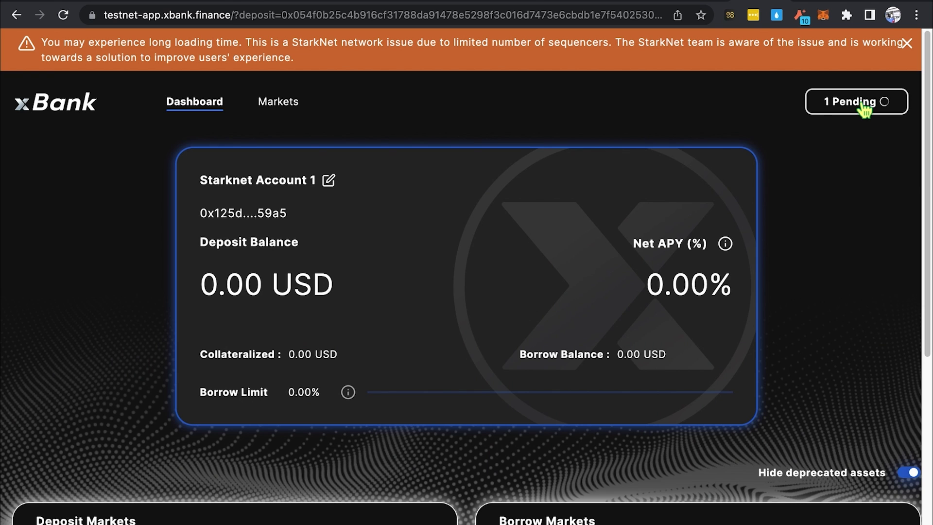
Step: Enter 10 in xBank's USDC deposit form, then dismiss the Borrow USDC dialog without borrowing
{"action": "scroll", "coordinate": [493, 306], "scroll_direction": "down", "scroll_amount": 6}
{"action": "scroll", "coordinate": [493, 303], "scroll_direction": "up", "scroll_amount": 6}
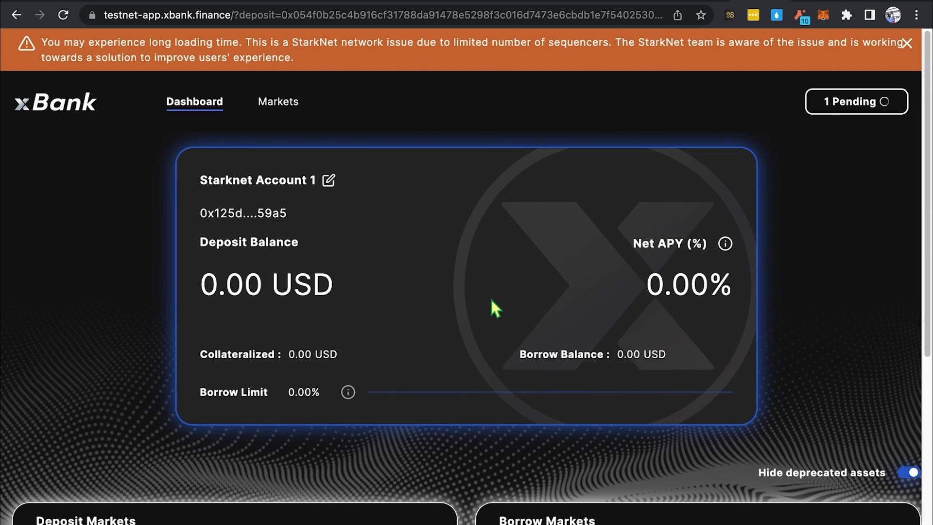
{"action": "scroll", "coordinate": [329, 317], "scroll_direction": "down", "scroll_amount": 3}
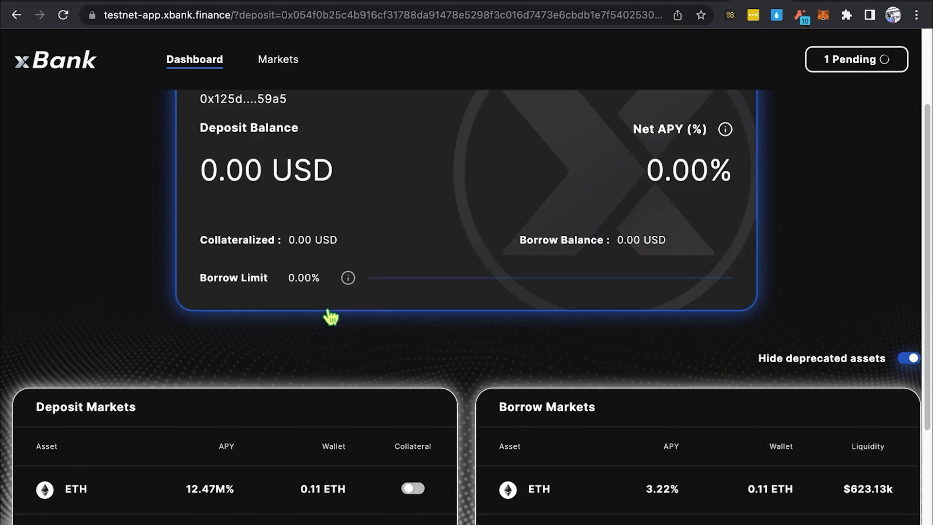
{"action": "scroll", "coordinate": [442, 314], "scroll_direction": "up", "scroll_amount": 3}
{"action": "scroll", "coordinate": [442, 315], "scroll_direction": "down", "scroll_amount": 6}
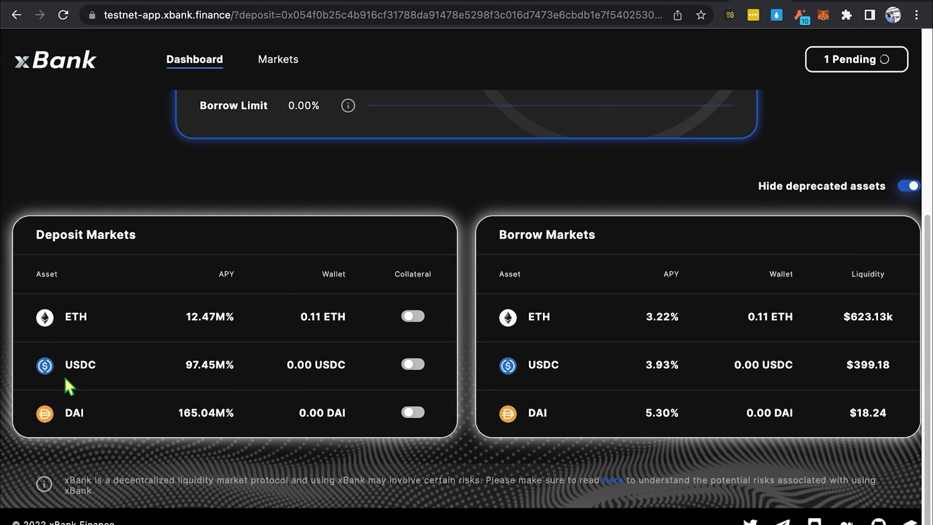
{"action": "left_click", "coordinate": [67, 378]}
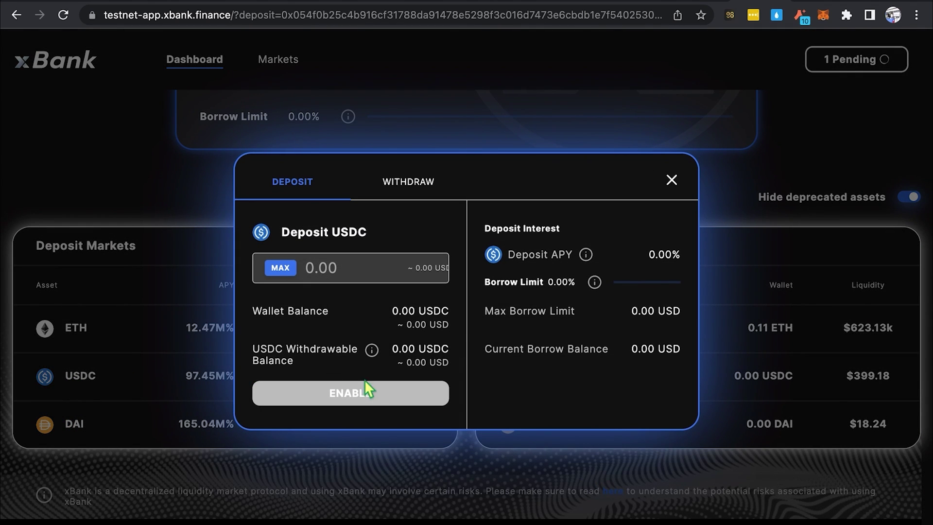
{"action": "left_click", "coordinate": [292, 267]}
{"action": "left_click", "coordinate": [381, 266]}
{"action": "type", "text": "10"}
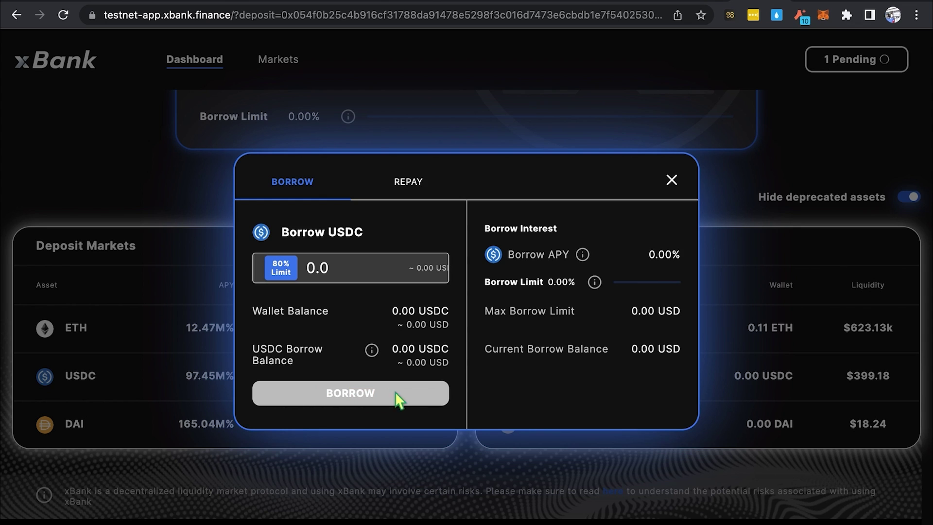
{"action": "left_click", "coordinate": [780, 125]}
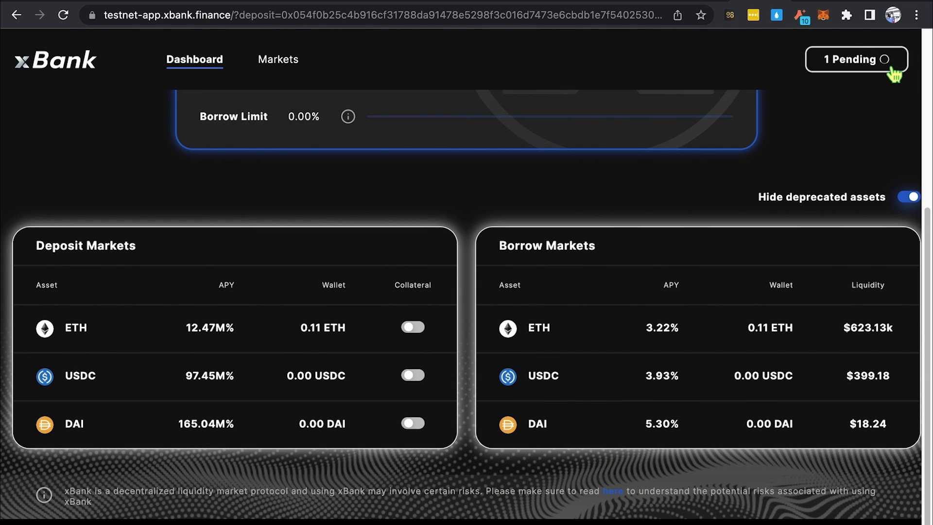
Step: Highlight the 0.00 USD Deposit Balance, 0.00% Net APY and 0.00 USD Borrow Balance
{"action": "scroll", "coordinate": [716, 206], "scroll_direction": "up", "scroll_amount": 6}
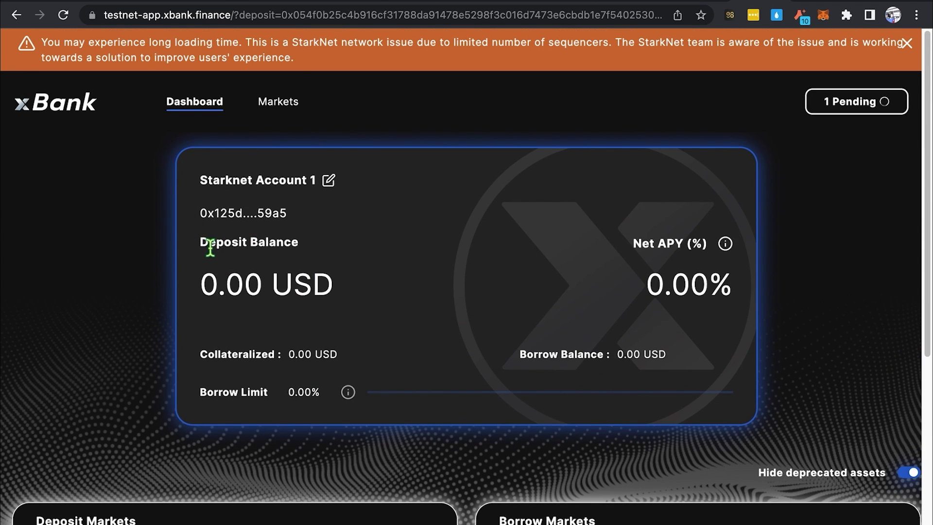
{"action": "triple_click", "coordinate": [210, 248]}
{"action": "triple_click", "coordinate": [246, 292]}
{"action": "left_click", "coordinate": [349, 298]}
{"action": "left_click_drag", "start_coordinate": [644, 259], "coordinate": [674, 253]}
{"action": "left_click_drag", "start_coordinate": [667, 298], "coordinate": [540, 276]}
{"action": "left_click", "coordinate": [286, 369]}
{"action": "scroll", "coordinate": [546, 343], "scroll_direction": "down", "scroll_amount": 1}
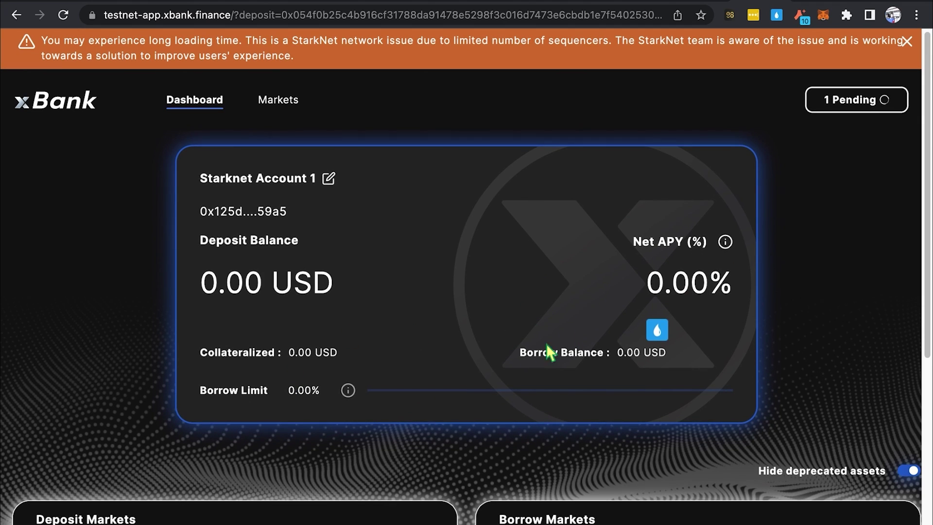
{"action": "left_click_drag", "start_coordinate": [521, 351], "coordinate": [656, 363]}
{"action": "left_click", "coordinate": [583, 338]}
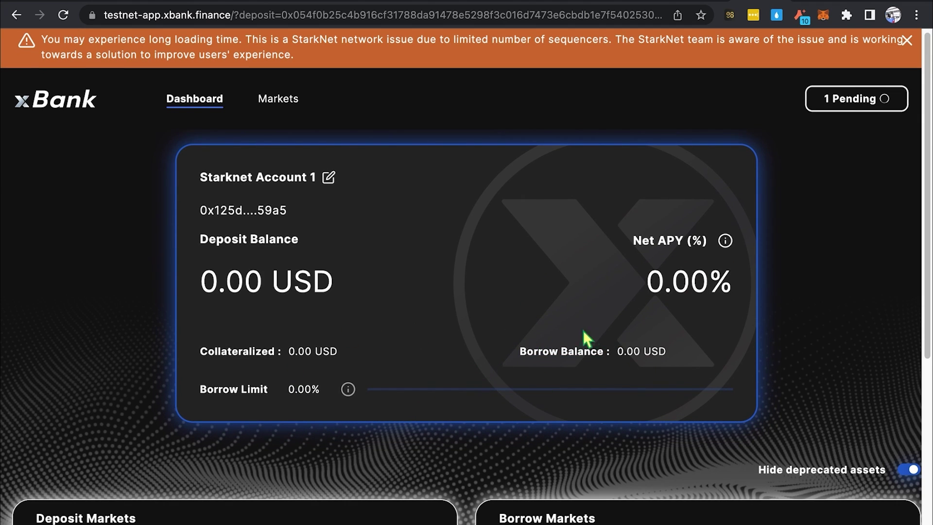
{"action": "scroll", "coordinate": [637, 406], "scroll_direction": "down", "scroll_amount": 6}
{"action": "scroll", "coordinate": [792, 377], "scroll_direction": "up", "scroll_amount": 6}
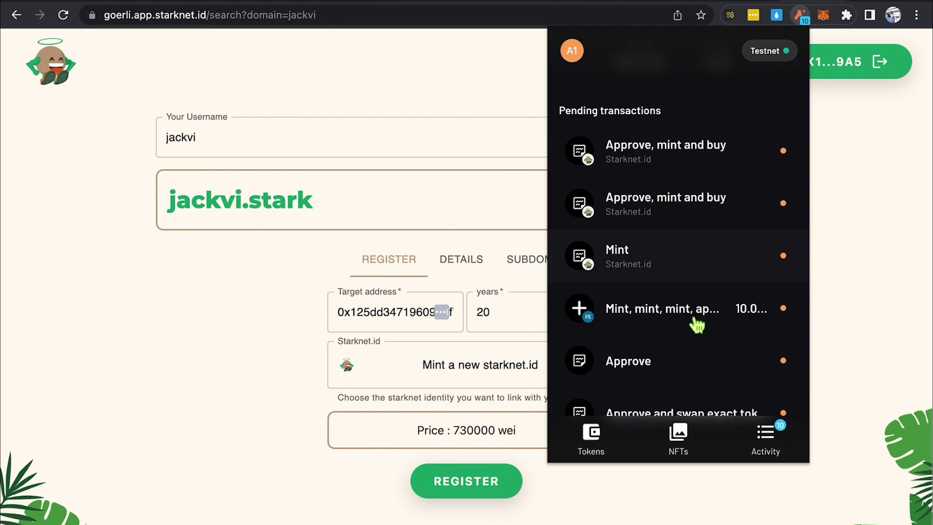
Step: Scroll Argent X's Activity list down to Tokens showing 0.11 ETH, then close the popup
{"action": "scroll", "coordinate": [677, 403], "scroll_direction": "down", "scroll_amount": 1}
{"action": "scroll", "coordinate": [677, 403], "scroll_direction": "down", "scroll_amount": 10}
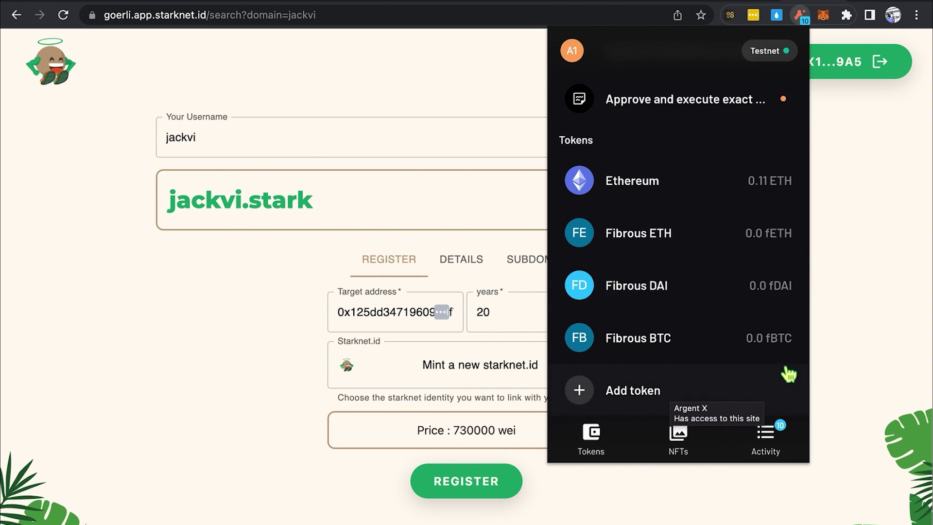
{"action": "scroll", "coordinate": [787, 374], "scroll_direction": "up", "scroll_amount": 10}
{"action": "left_click", "coordinate": [849, 333]}
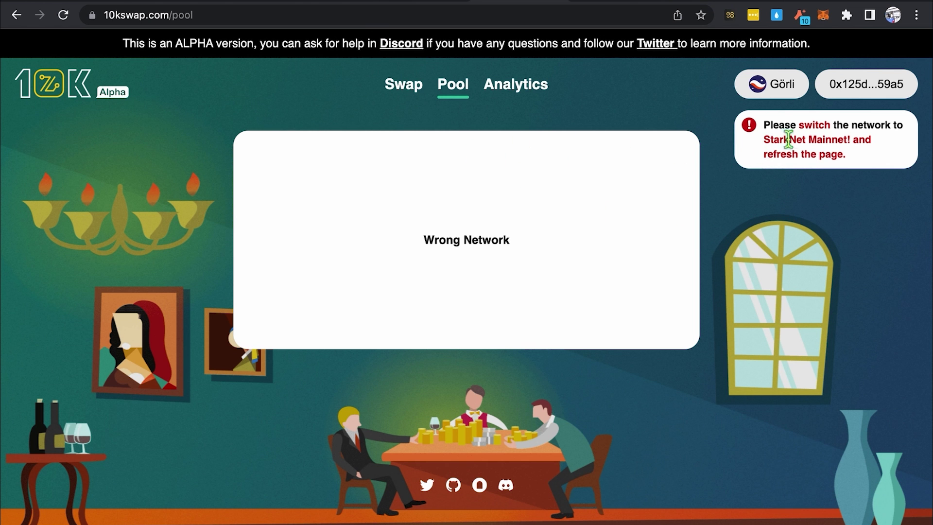
Step: Switch the Argent X wallet network to Mainnet
{"action": "left_click", "coordinate": [801, 17]}
{"action": "left_click", "coordinate": [768, 51]}
{"action": "left_click", "coordinate": [765, 69]}
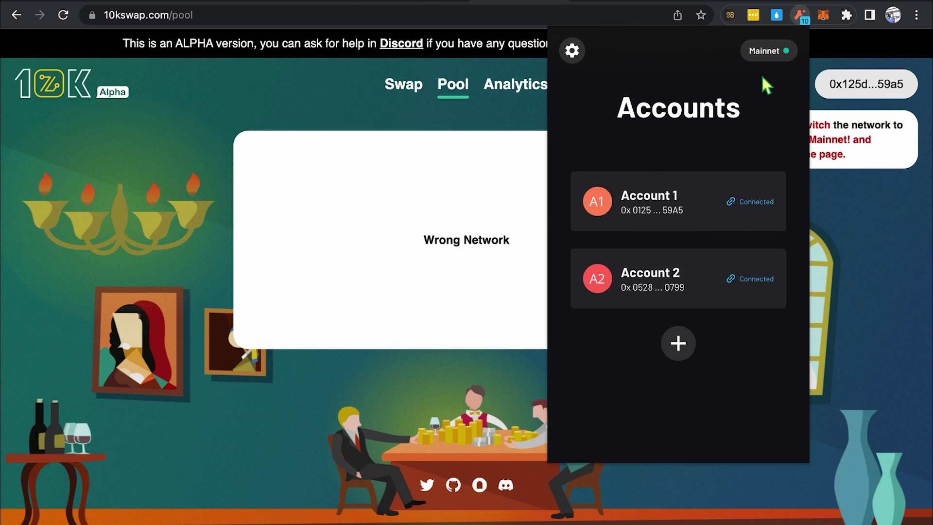
{"action": "left_click", "coordinate": [713, 225]}
{"action": "left_click", "coordinate": [835, 244]}
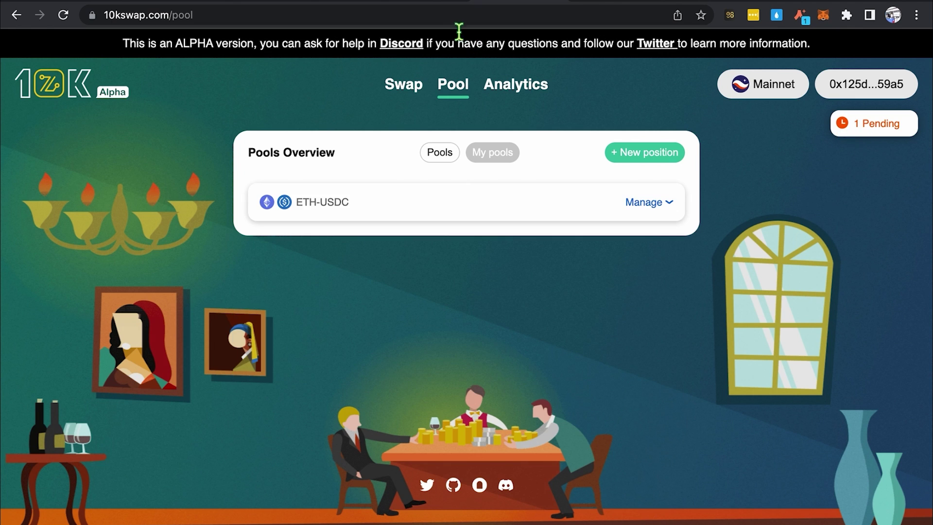
Step: Expand the ETH-USDC pool (15.97444 USDC, 0.03% share) and check the pending transaction
{"action": "left_click", "coordinate": [510, 198]}
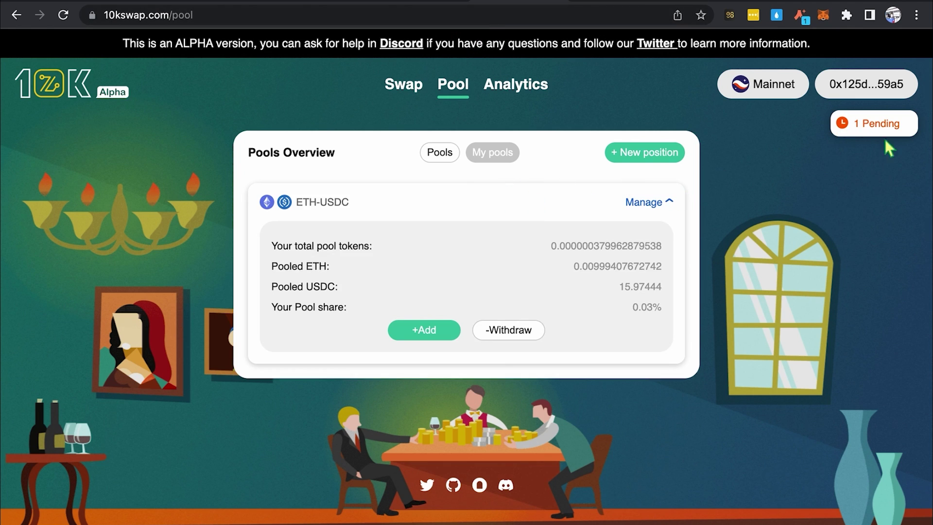
{"action": "left_click", "coordinate": [873, 121]}
{"action": "left_click", "coordinate": [602, 95]}
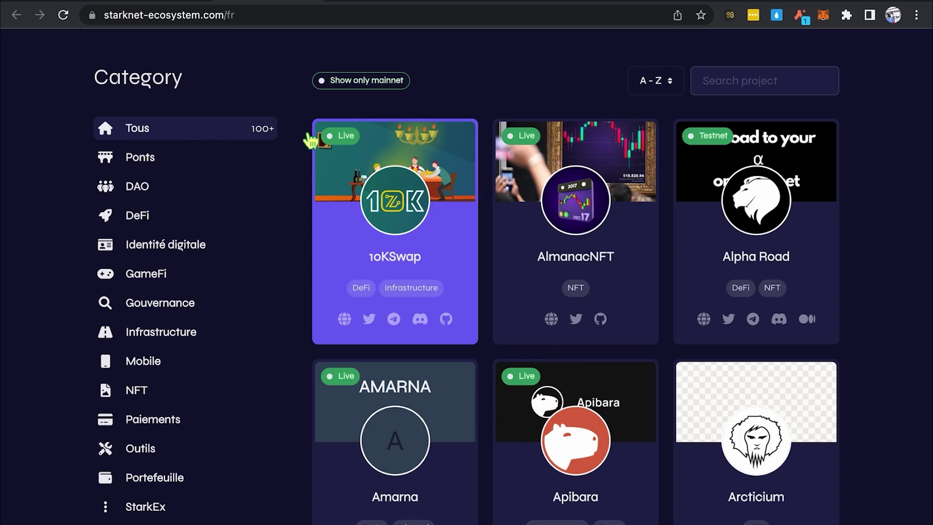
{"action": "scroll", "coordinate": [312, 136], "scroll_direction": "down", "scroll_amount": 10}
{"action": "scroll", "coordinate": [718, 244], "scroll_direction": "up", "scroll_amount": 15}
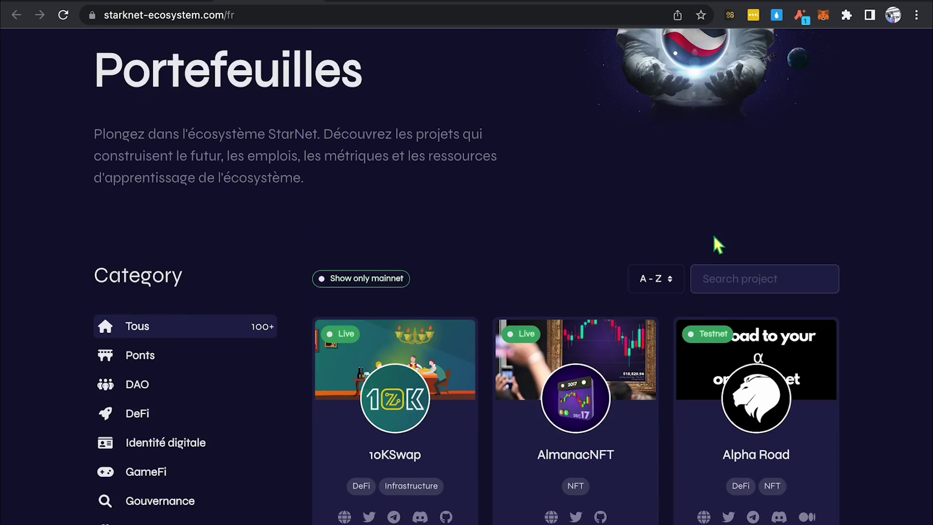
{"action": "scroll", "coordinate": [718, 244], "scroll_direction": "down", "scroll_amount": 20}
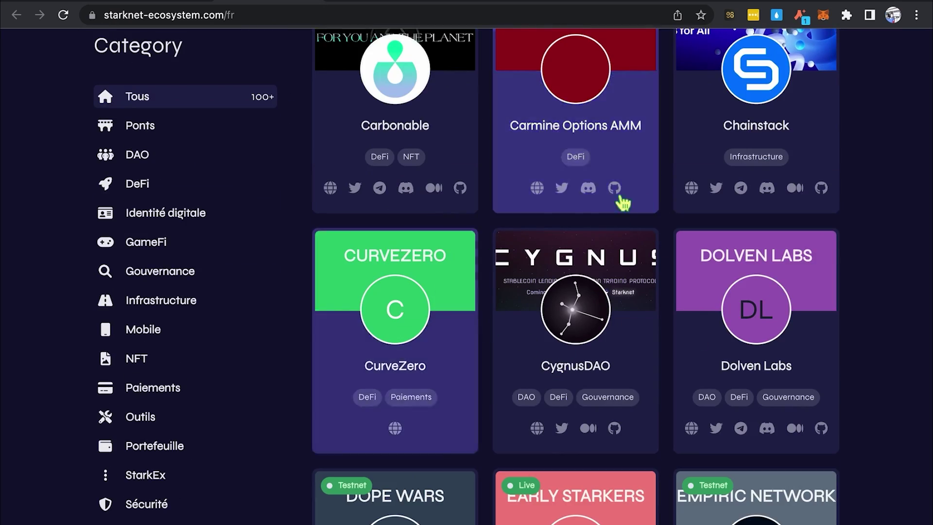
{"action": "scroll", "coordinate": [622, 203], "scroll_direction": "up", "scroll_amount": 20}
{"action": "scroll", "coordinate": [593, 260], "scroll_direction": "up", "scroll_amount": 6}
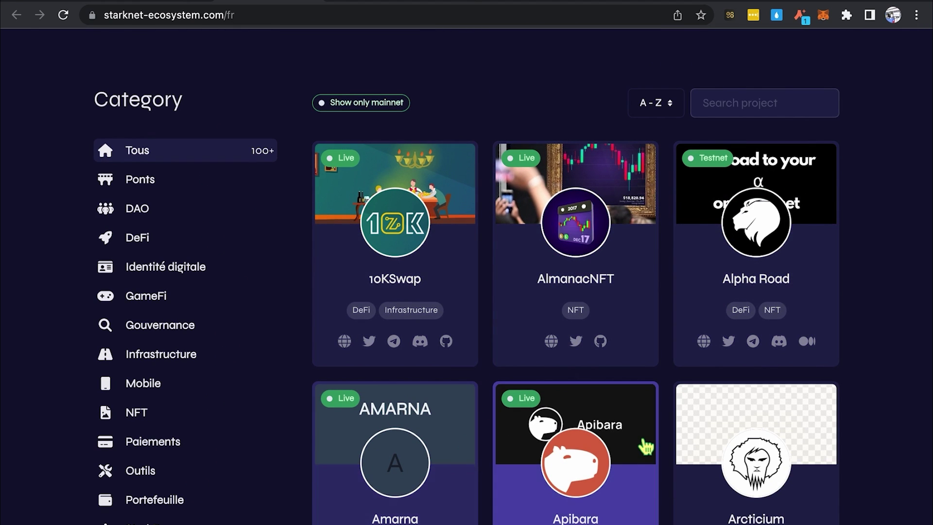
{"action": "left_click", "coordinate": [175, 3]}
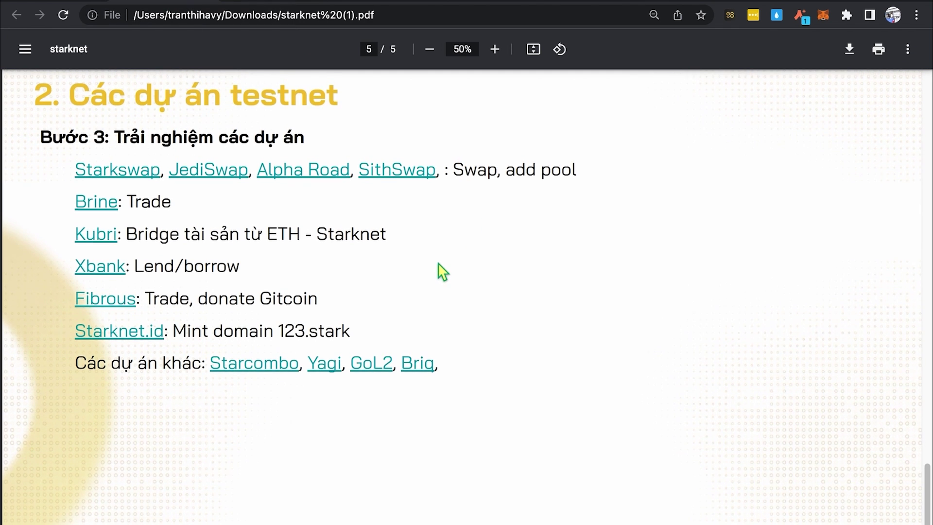
{"action": "scroll", "coordinate": [438, 262], "scroll_direction": "up", "scroll_amount": 1}
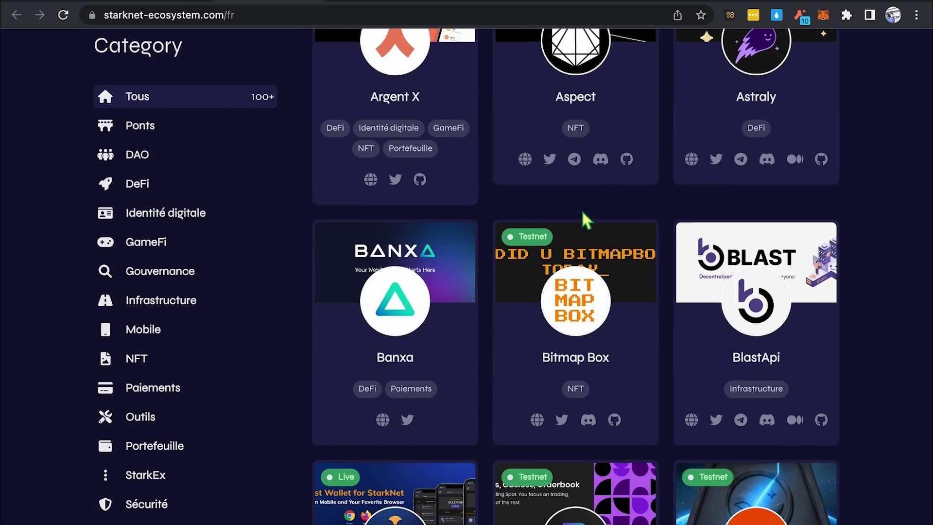
{"action": "scroll", "coordinate": [587, 213], "scroll_direction": "down", "scroll_amount": 20}
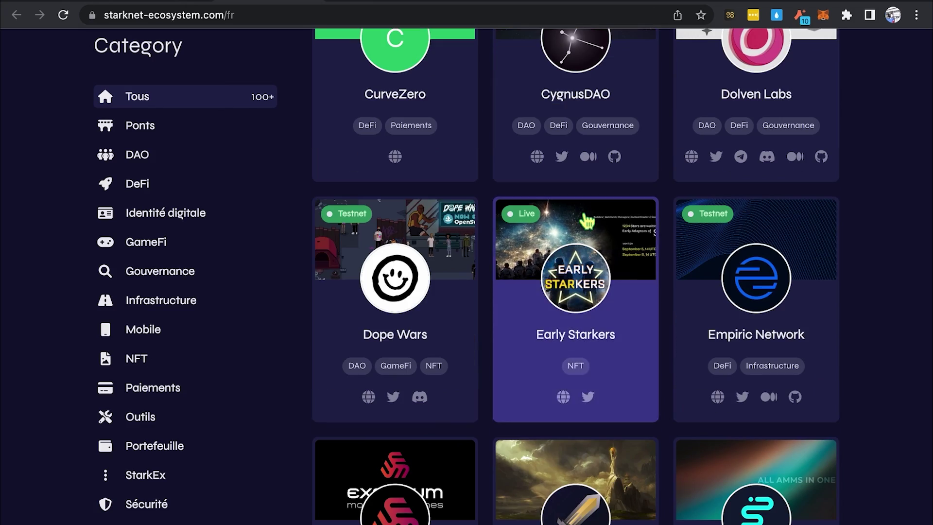
{"action": "scroll", "coordinate": [559, 236], "scroll_direction": "up", "scroll_amount": 10}
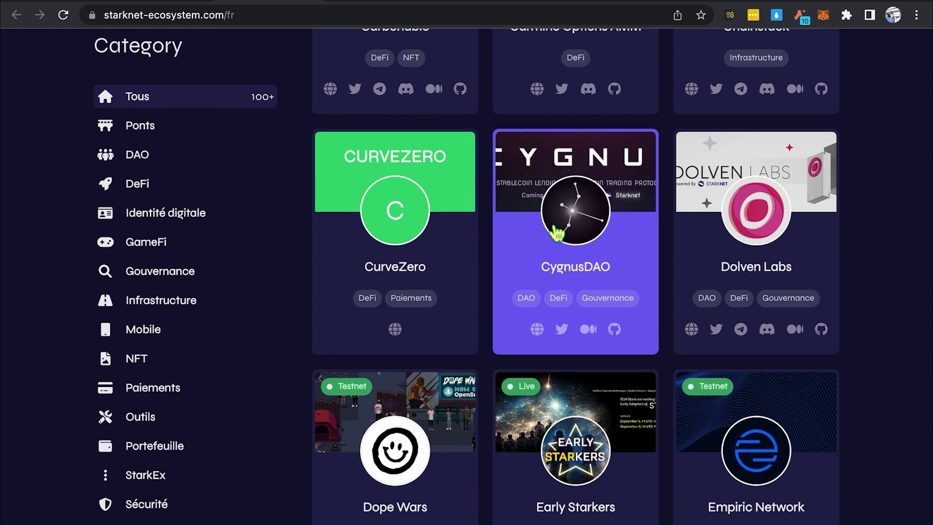
{"action": "scroll", "coordinate": [585, 217], "scroll_direction": "up", "scroll_amount": 10}
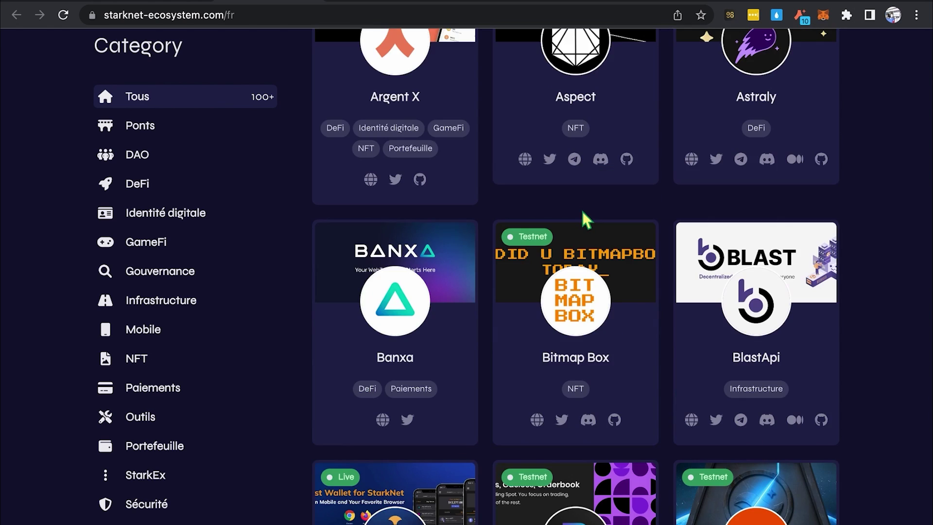
{"action": "scroll", "coordinate": [585, 216], "scroll_direction": "down", "scroll_amount": 13}
{"action": "scroll", "coordinate": [568, 228], "scroll_direction": "down", "scroll_amount": 10}
{"action": "scroll", "coordinate": [557, 234], "scroll_direction": "up", "scroll_amount": 12}
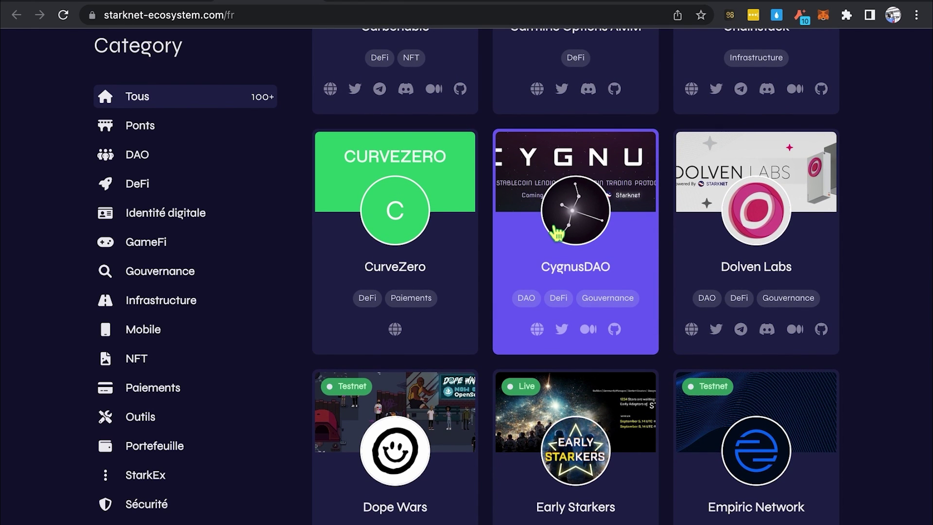
{"action": "scroll", "coordinate": [557, 234], "scroll_direction": "up", "scroll_amount": 10}
{"action": "scroll", "coordinate": [557, 234], "scroll_direction": "down", "scroll_amount": 18}
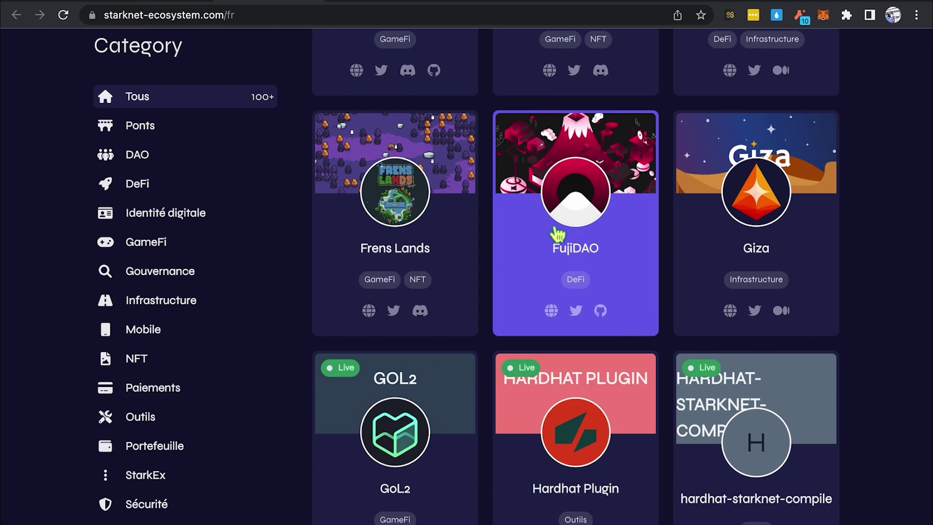
{"action": "scroll", "coordinate": [558, 235], "scroll_direction": "up", "scroll_amount": 10}
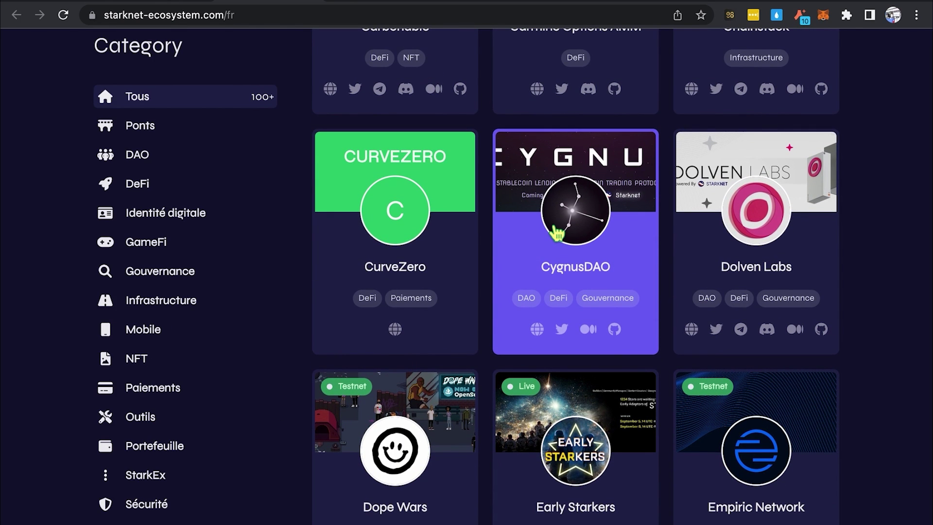
{"action": "scroll", "coordinate": [558, 234], "scroll_direction": "up", "scroll_amount": 9}
{"action": "scroll", "coordinate": [558, 234], "scroll_direction": "down", "scroll_amount": 20}
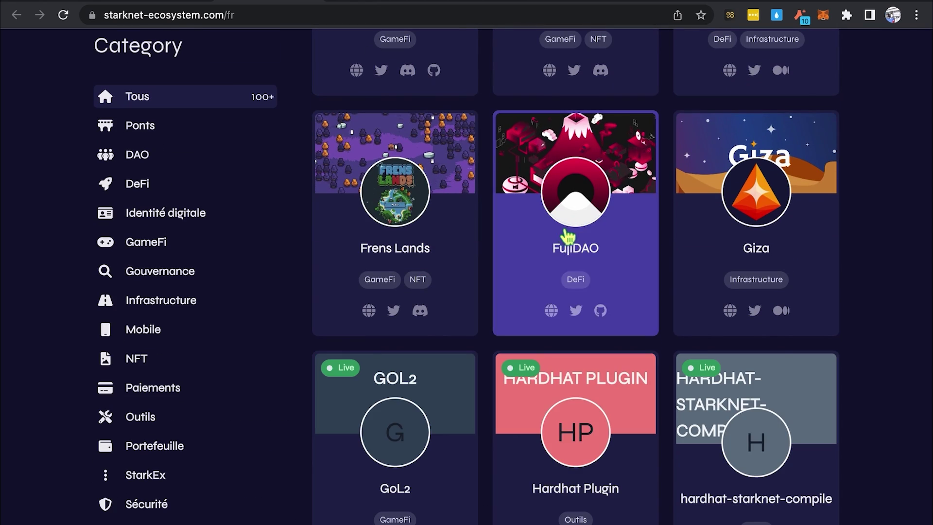
{"action": "scroll", "coordinate": [567, 237], "scroll_direction": "up", "scroll_amount": 10}
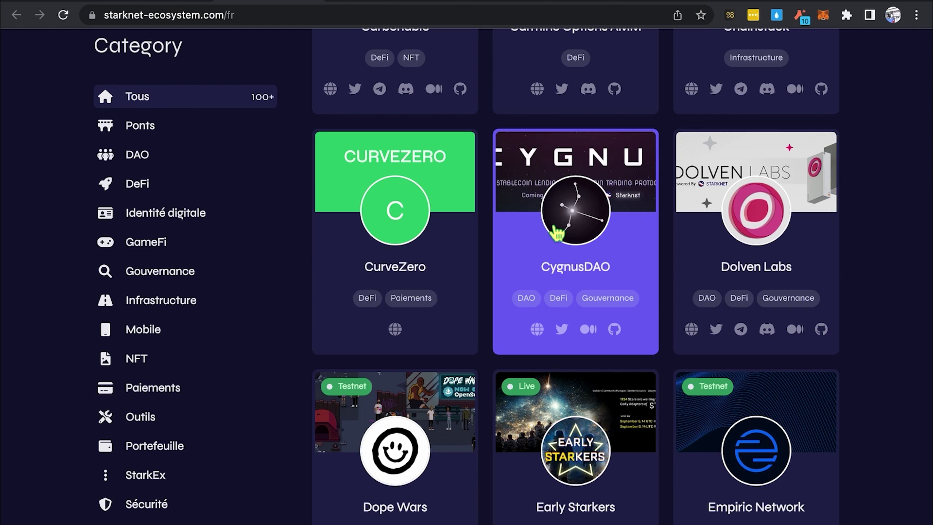
{"action": "scroll", "coordinate": [559, 228], "scroll_direction": "up", "scroll_amount": 10}
{"action": "scroll", "coordinate": [568, 230], "scroll_direction": "down", "scroll_amount": 20}
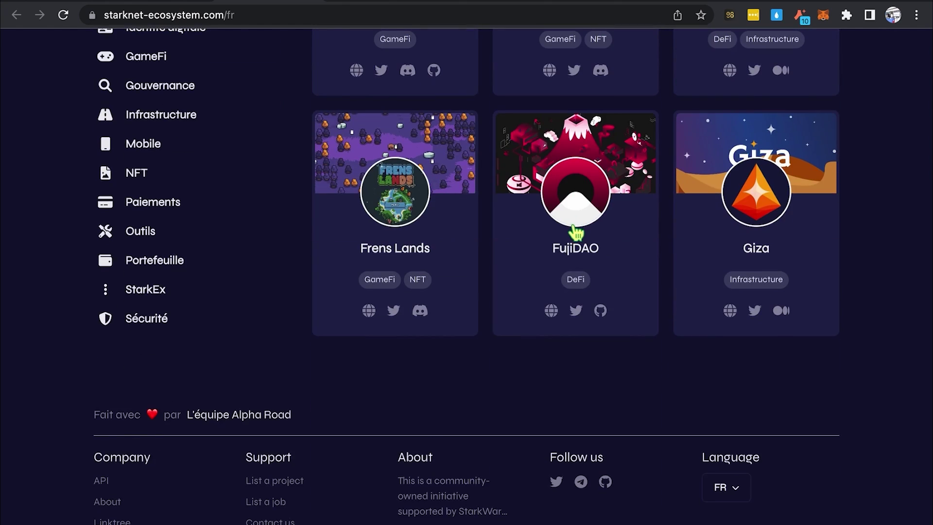
{"action": "scroll", "coordinate": [569, 234], "scroll_direction": "up", "scroll_amount": 5}
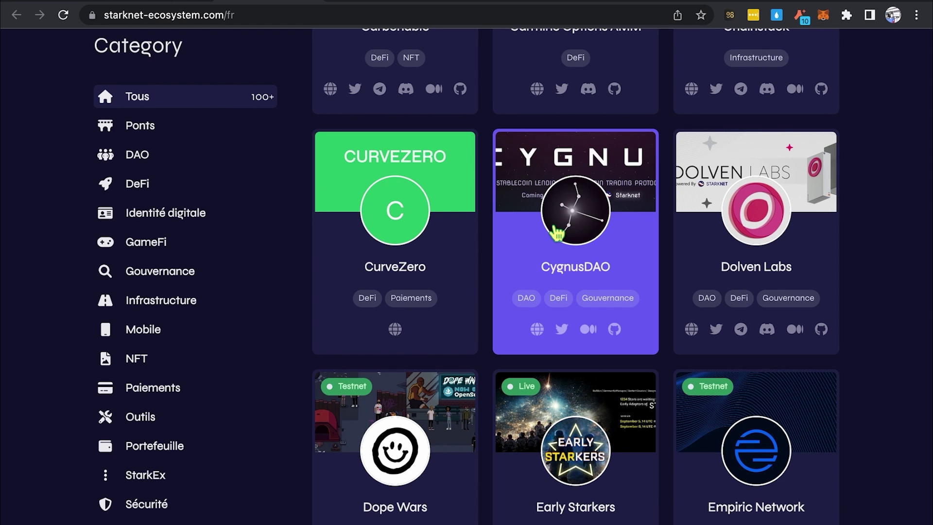
{"action": "scroll", "coordinate": [556, 234], "scroll_direction": "up", "scroll_amount": 5}
{"action": "scroll", "coordinate": [556, 233], "scroll_direction": "down", "scroll_amount": 15}
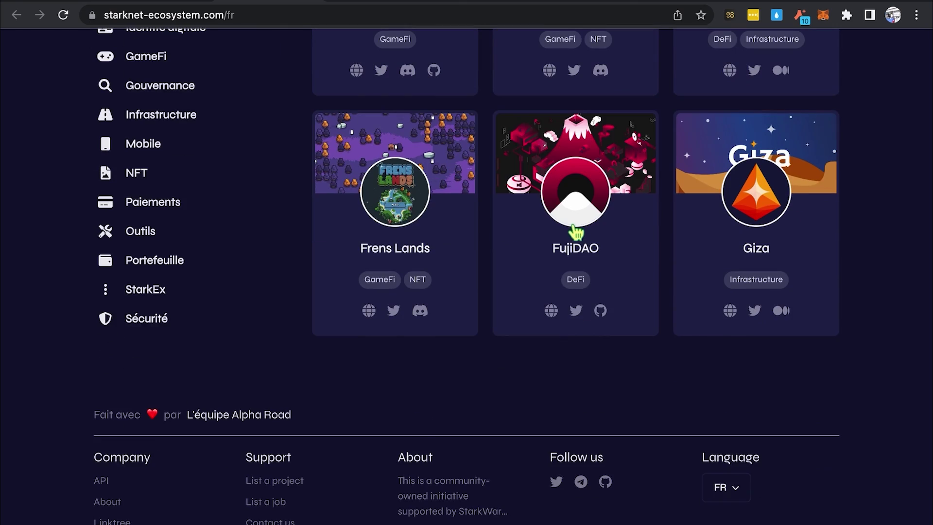
{"action": "scroll", "coordinate": [556, 237], "scroll_direction": "up", "scroll_amount": 3}
{"action": "scroll", "coordinate": [557, 236], "scroll_direction": "up", "scroll_amount": 5}
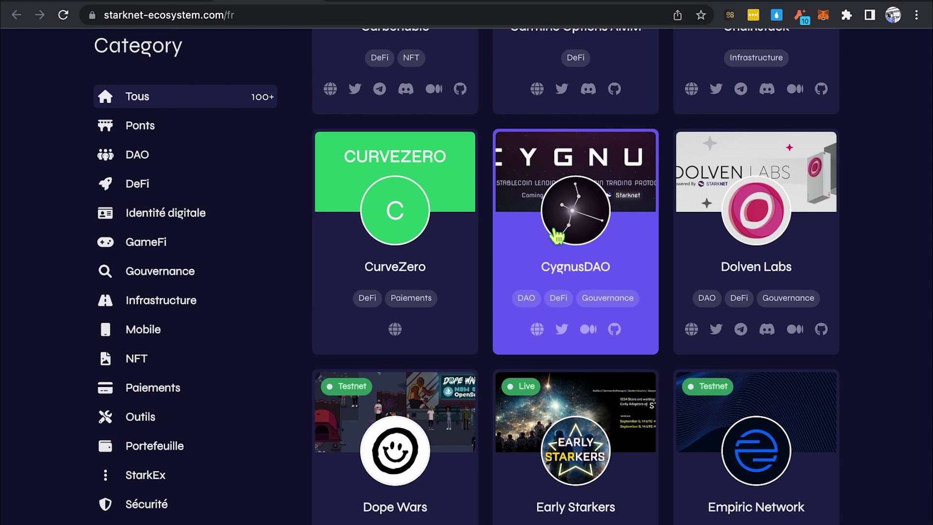